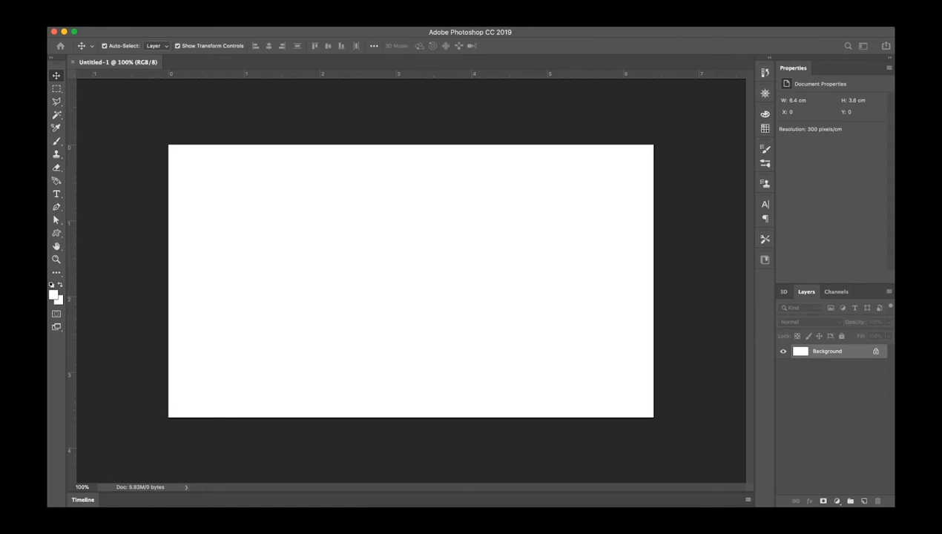
Convert the locked white Background into a regular layer and hide it so the canvas is transparent
{"action": "left_click", "coordinate": [552, 225]}
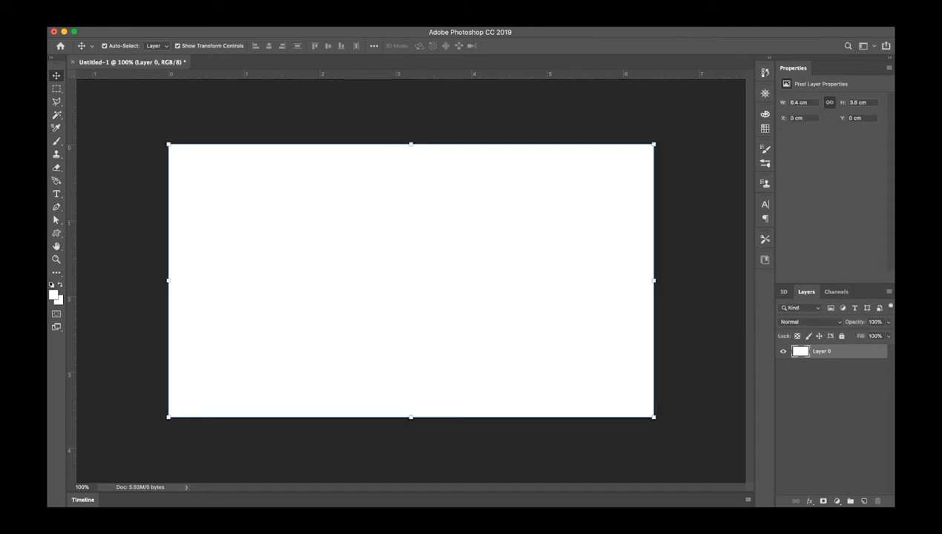
{"action": "left_click", "coordinate": [783, 351]}
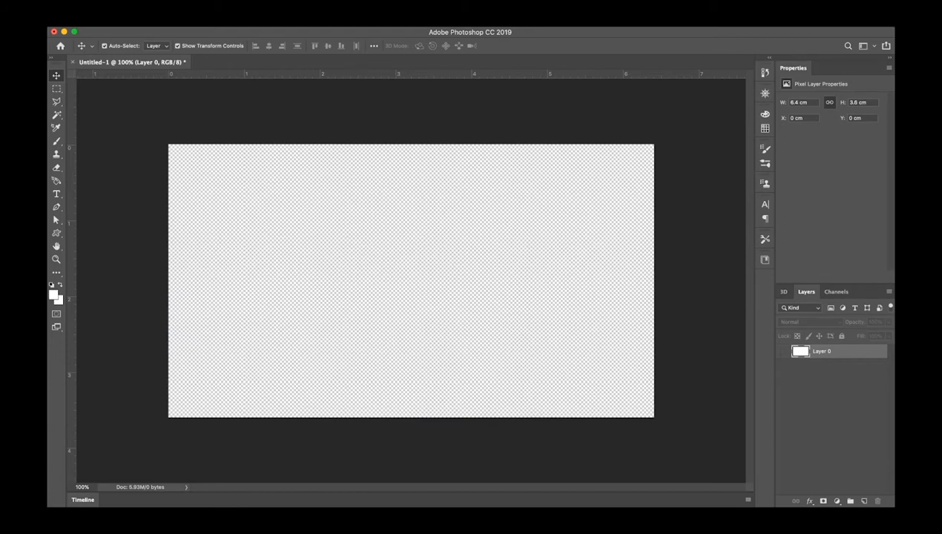
{"action": "left_click", "coordinate": [783, 352]}
{"action": "left_click", "coordinate": [784, 352]}
Add a new empty layer above the hidden white layer and make it the active layer
{"action": "left_click", "coordinate": [864, 502]}
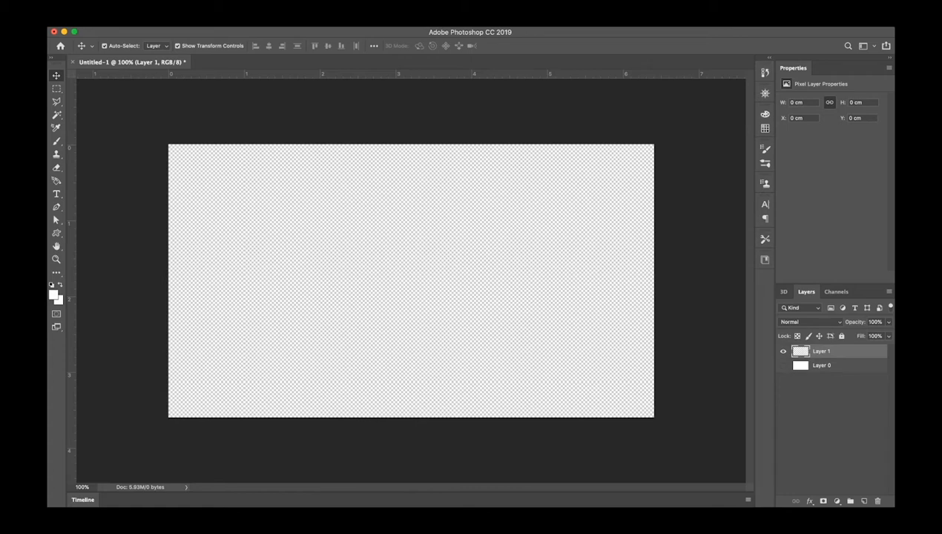
{"action": "left_click", "coordinate": [784, 352]}
{"action": "left_click", "coordinate": [783, 352]}
{"action": "left_click", "coordinate": [784, 352]}
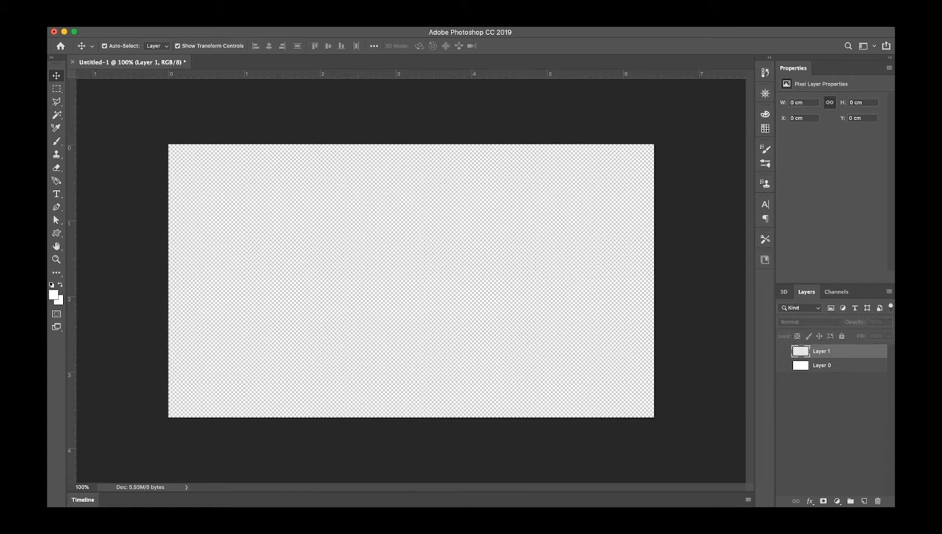
{"action": "left_click", "coordinate": [822, 366]}
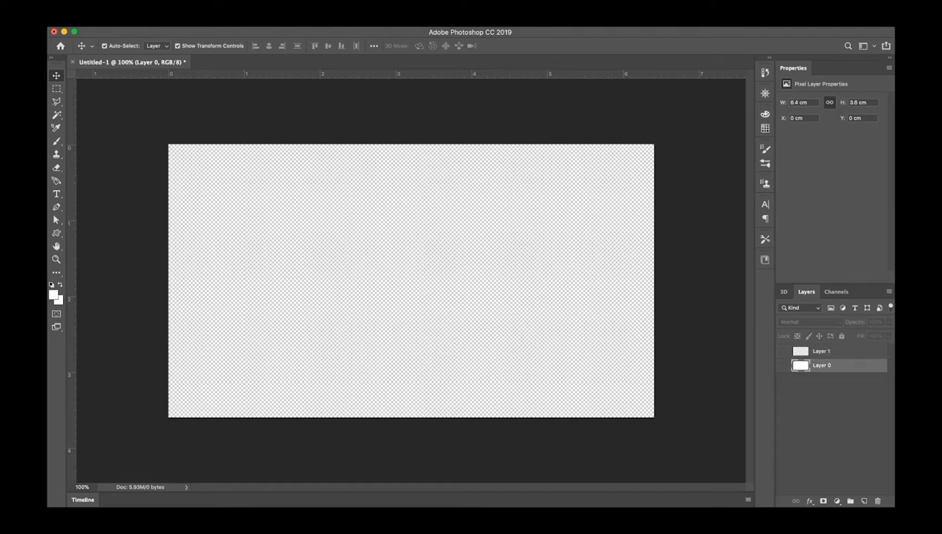
{"action": "left_click", "coordinate": [822, 352]}
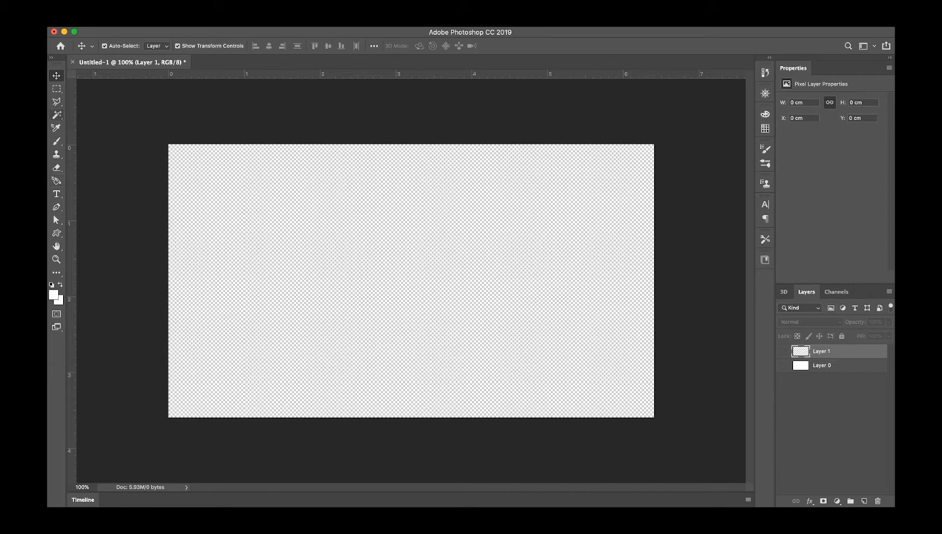
Select a thin, even border strip around the whole canvas edge, leaving the interior out of the selection
{"action": "key", "text": "m"}
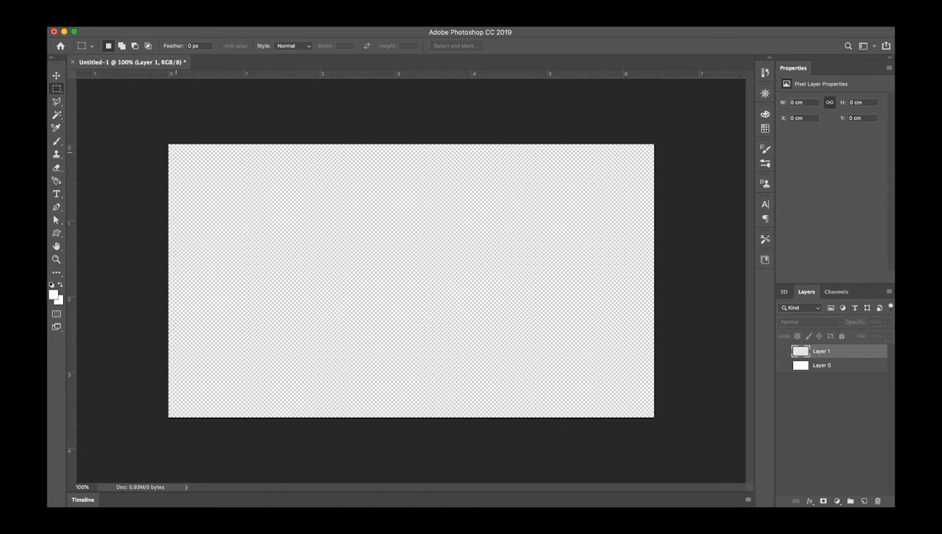
{"action": "left_click_drag", "start_coordinate": [176, 152], "coordinate": [646, 409]}
{"action": "key", "text": "super+a"}
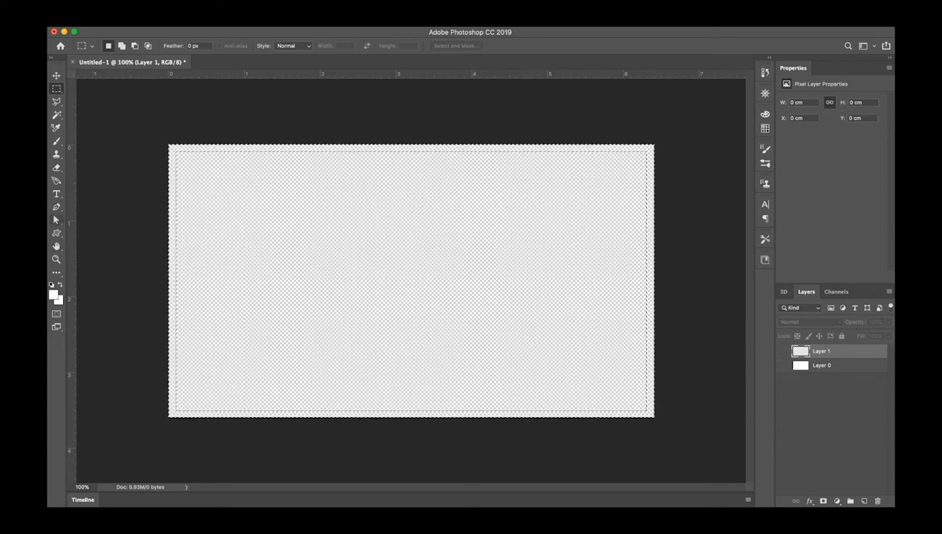
Fill the border selection with a bright yellow foreground colour and clear the selection
{"action": "key", "text": "g"}
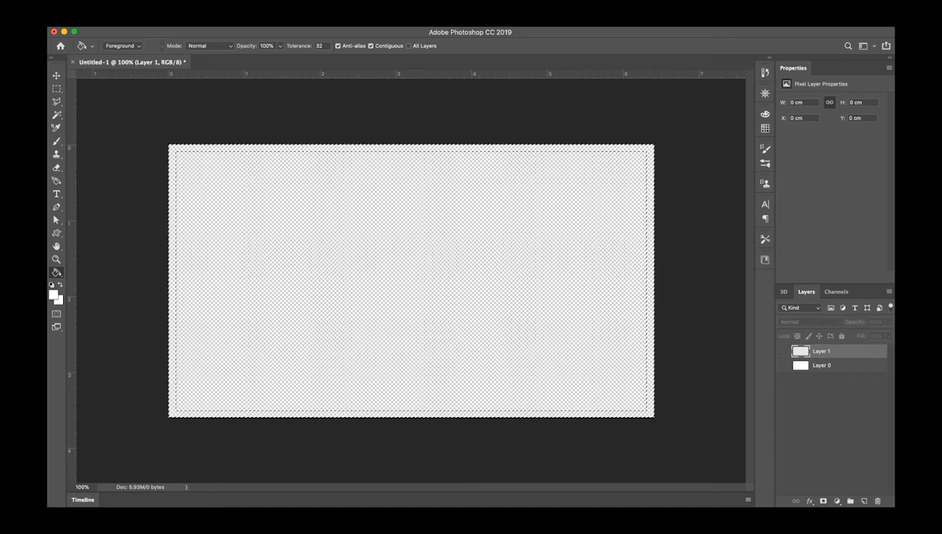
{"action": "key", "text": "i"}
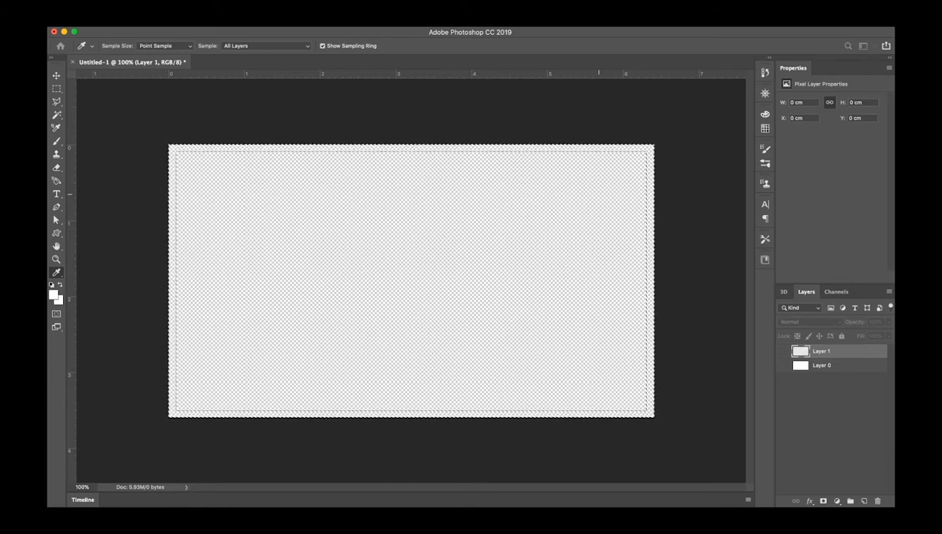
{"action": "left_click", "coordinate": [702, 186]}
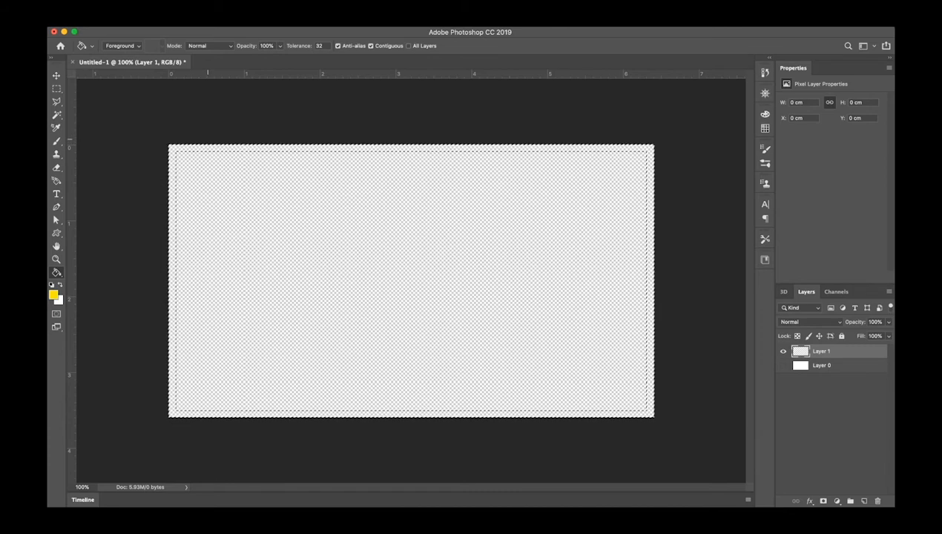
{"action": "key", "text": "alt+BackSpace"}
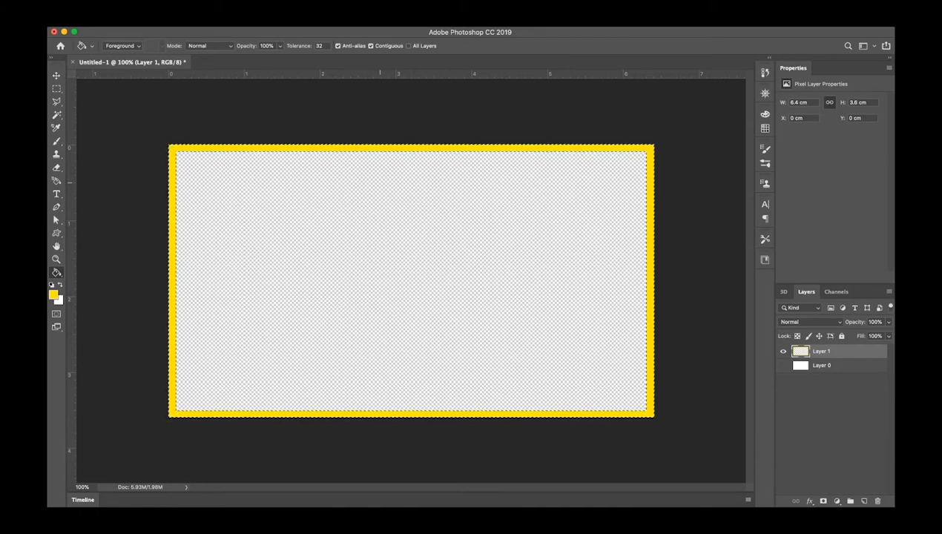
{"action": "key", "text": "super+d"}
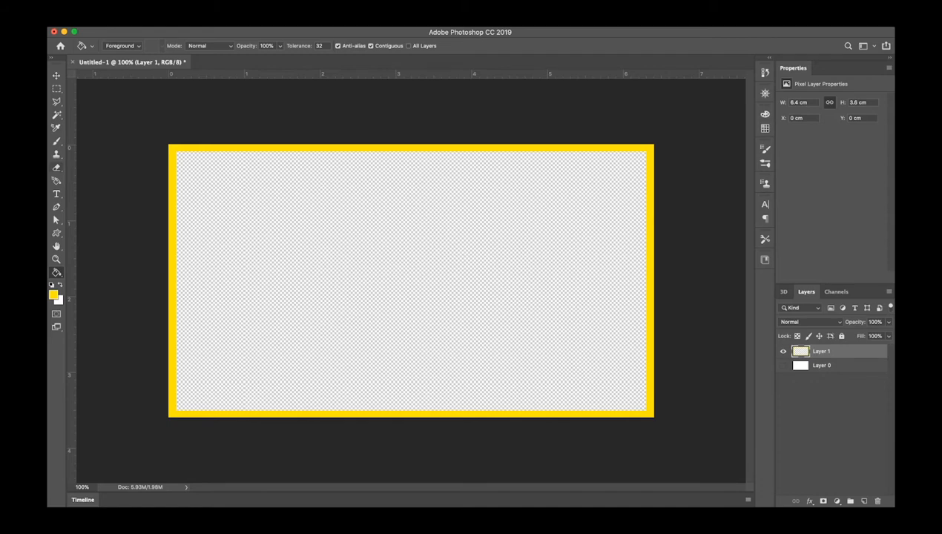
Draw a small five-sided polygon shape about 99 px wide, without fill or stroke, near the frame's upper edge
{"action": "left_click", "coordinate": [57, 88]}
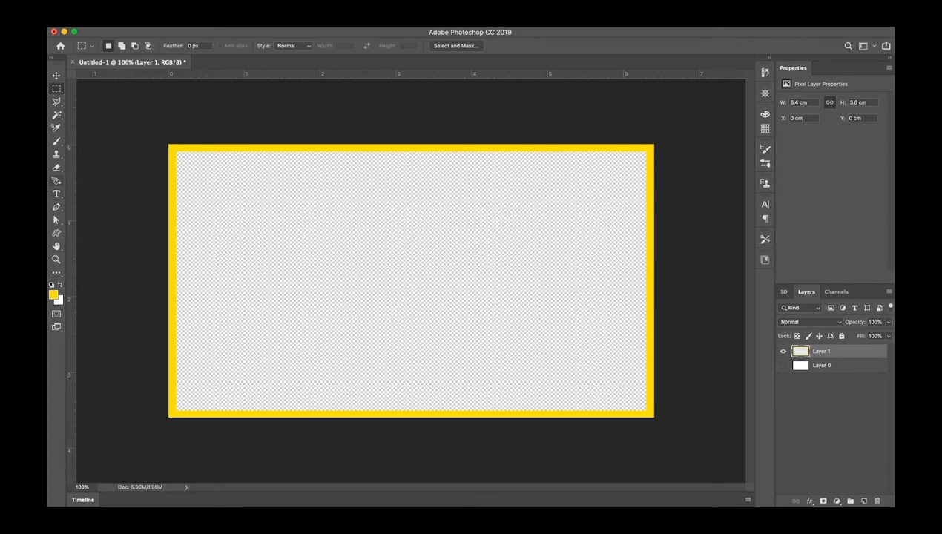
{"action": "left_click", "coordinate": [56, 233]}
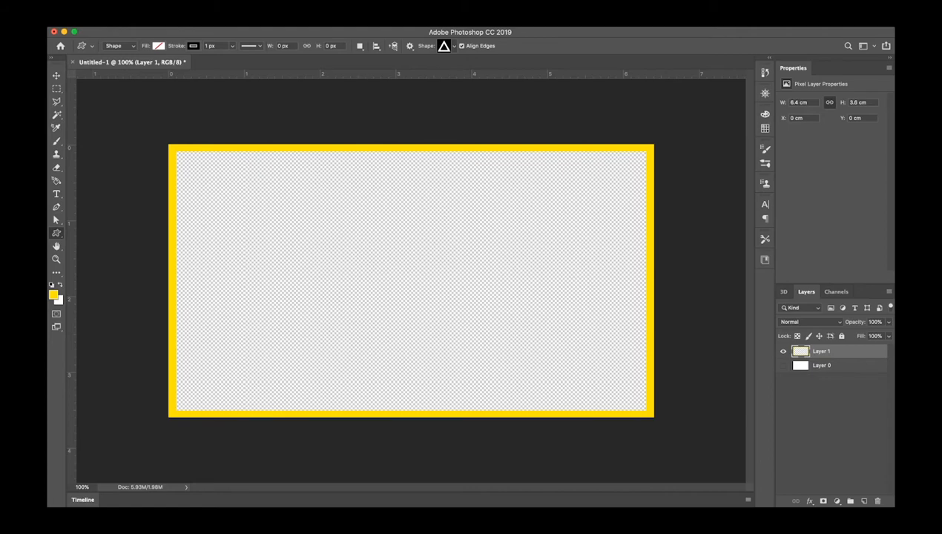
{"action": "left_click", "coordinate": [103, 258]}
{"action": "left_click", "coordinate": [195, 61]}
{"action": "key", "text": "super+shift+s"}
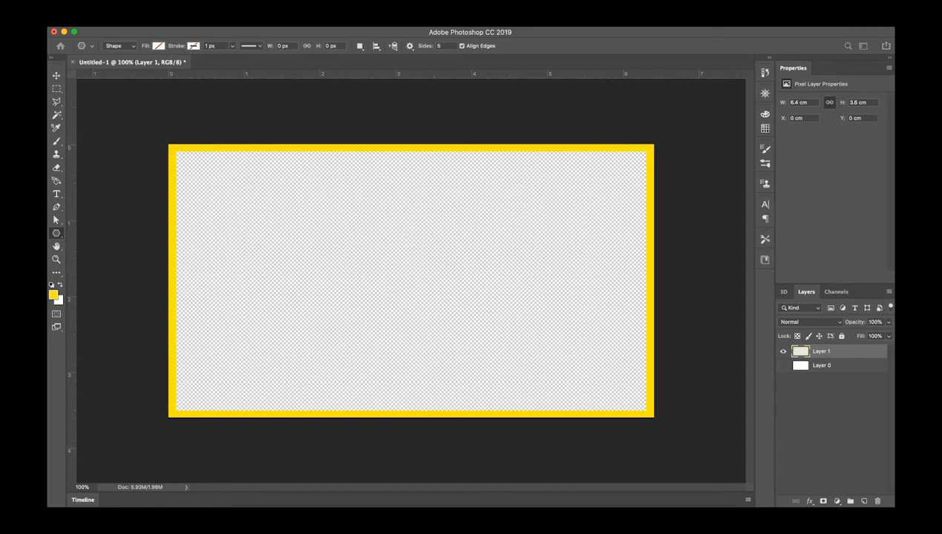
{"action": "left_click_drag", "start_coordinate": [296, 158], "coordinate": [310, 158]}
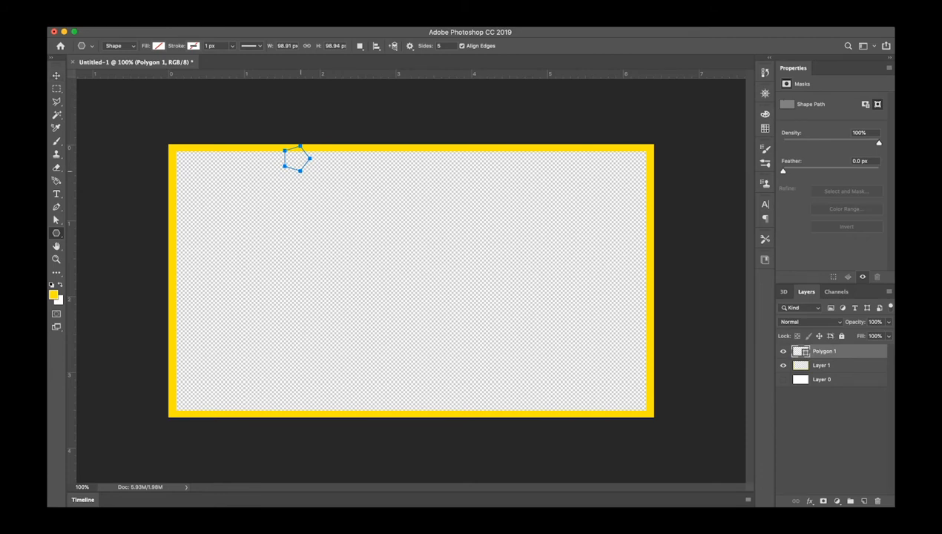
Move the pentagon to the lower middle of the canvas and fill it with the frame's yellow
{"action": "key", "text": "v"}
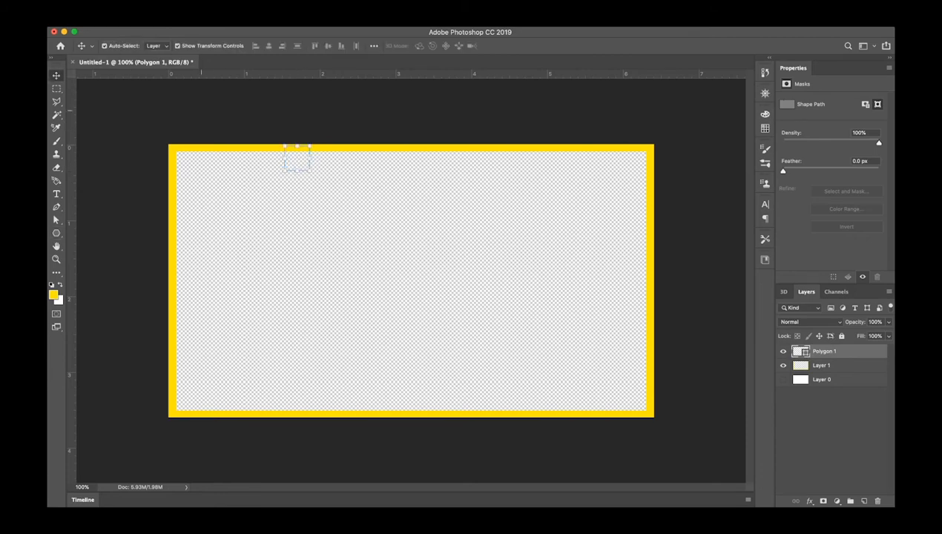
{"action": "left_click_drag", "start_coordinate": [295, 162], "coordinate": [412, 348]}
{"action": "left_click", "coordinate": [55, 233]}
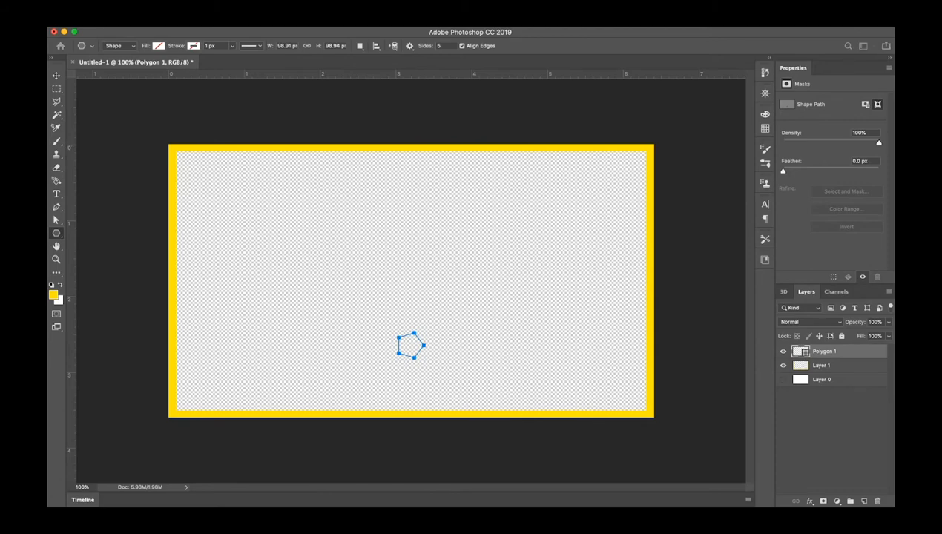
{"action": "left_click", "coordinate": [443, 319]}
{"action": "key", "text": "alt+BackSpace"}
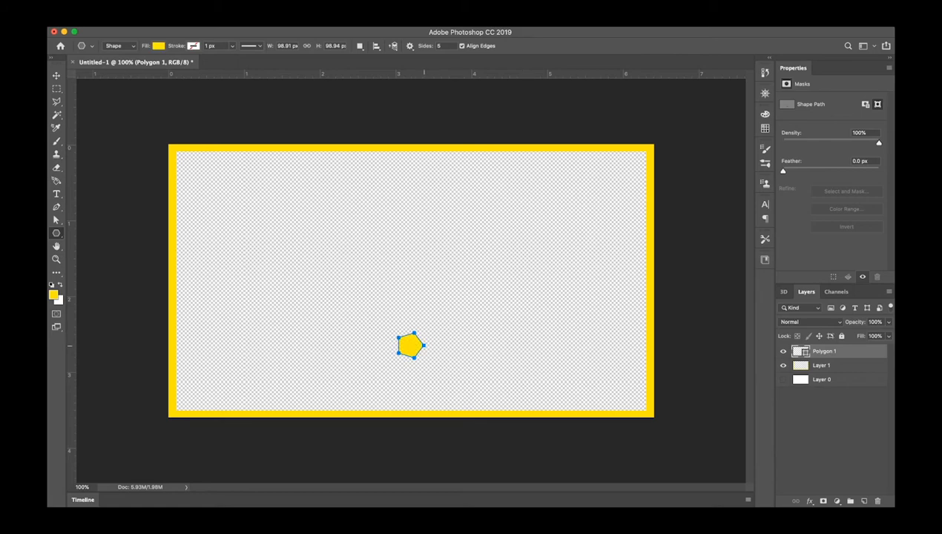
Enlarge the pentagon with Free Transform and rotate it by -90 degrees so its tip points up
{"action": "key", "text": "v"}
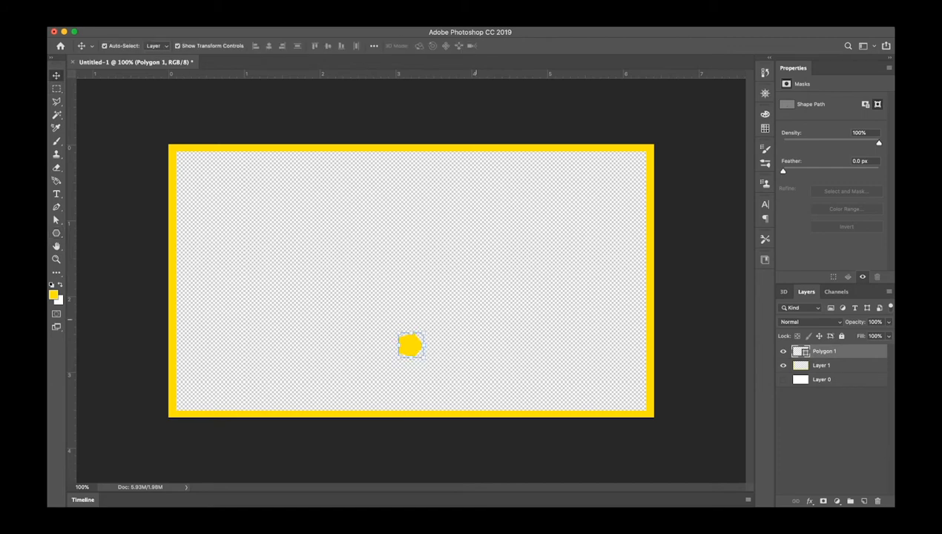
{"action": "key", "text": "super+t"}
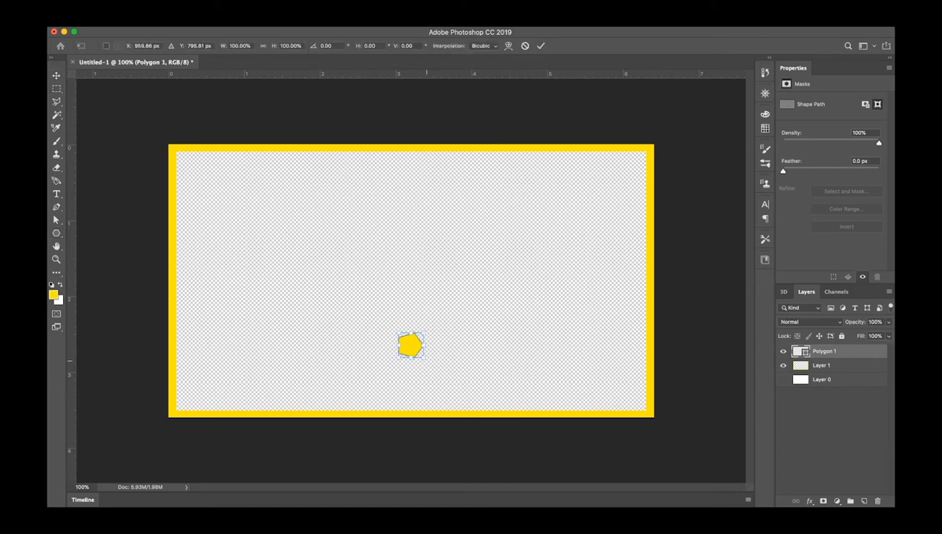
{"action": "left_click_drag", "start_coordinate": [426, 361], "coordinate": [622, 470]}
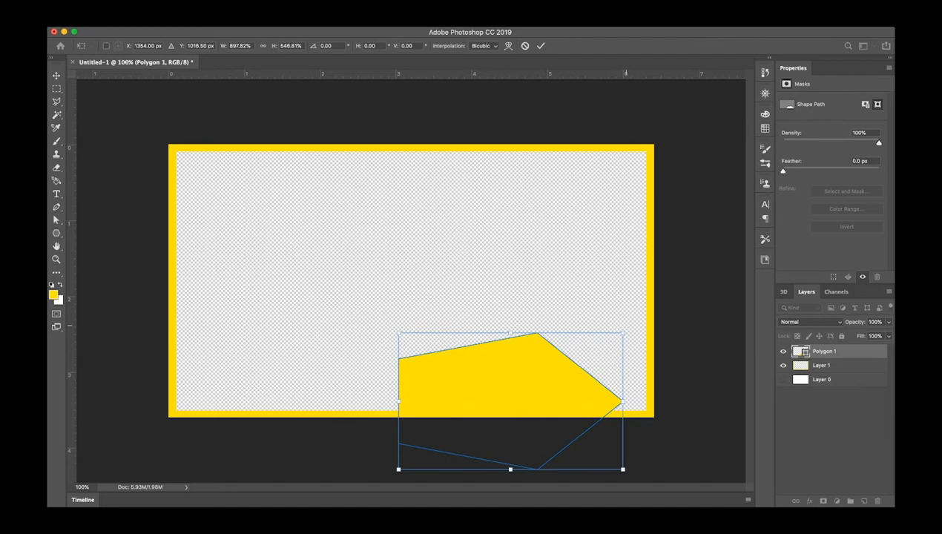
{"action": "left_click_drag", "start_coordinate": [626, 325], "coordinate": [354, 293]}
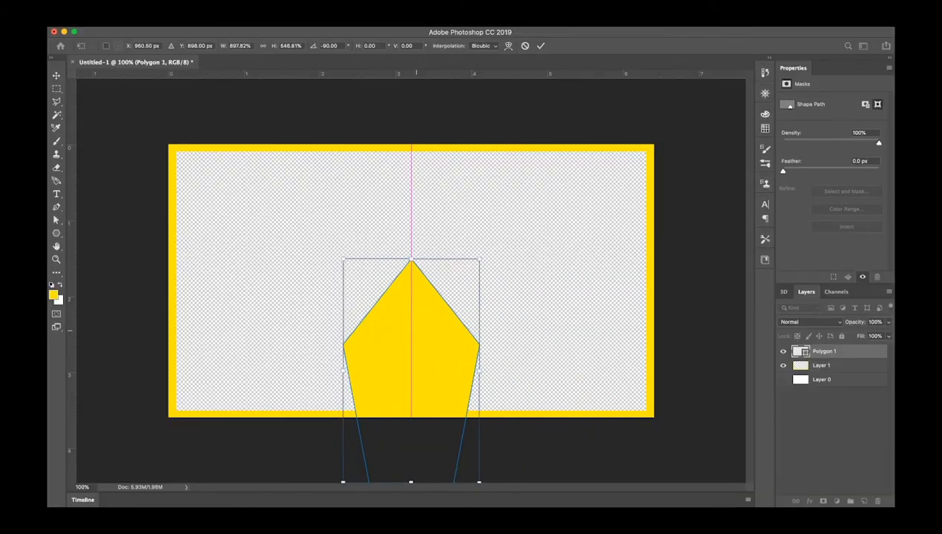
Flatten and widen the rotated pentagon to about 521% width and 954% height, overlapping the frame's lower edge
{"action": "left_click_drag", "start_coordinate": [411, 336], "coordinate": [416, 287]}
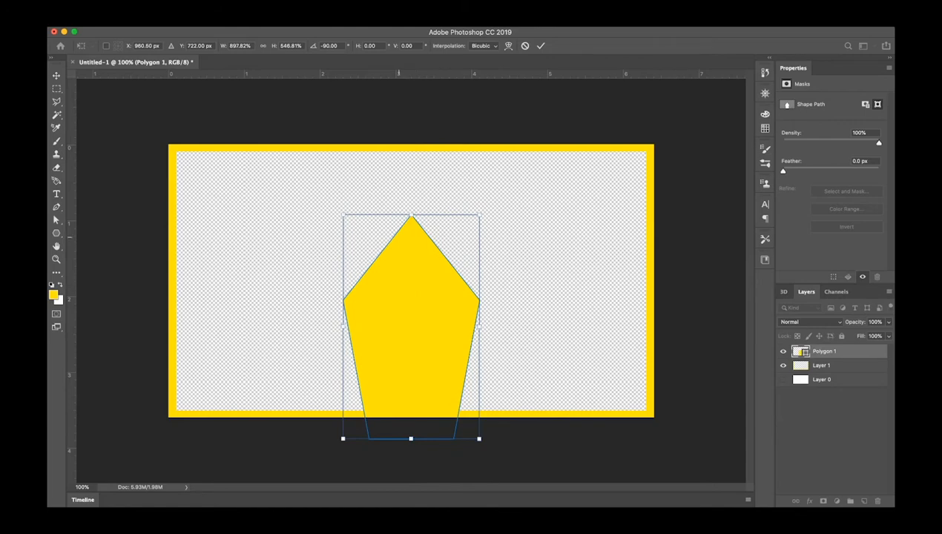
{"action": "left_click_drag", "start_coordinate": [411, 216], "coordinate": [444, 365]}
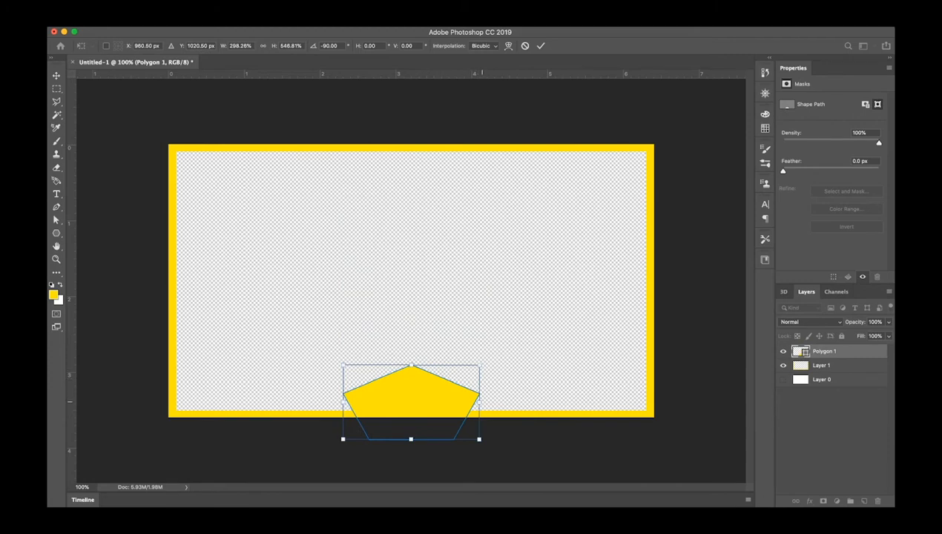
{"action": "left_click_drag", "start_coordinate": [479, 401], "coordinate": [535, 402]}
{"action": "left_click_drag", "start_coordinate": [440, 365], "coordinate": [439, 350]}
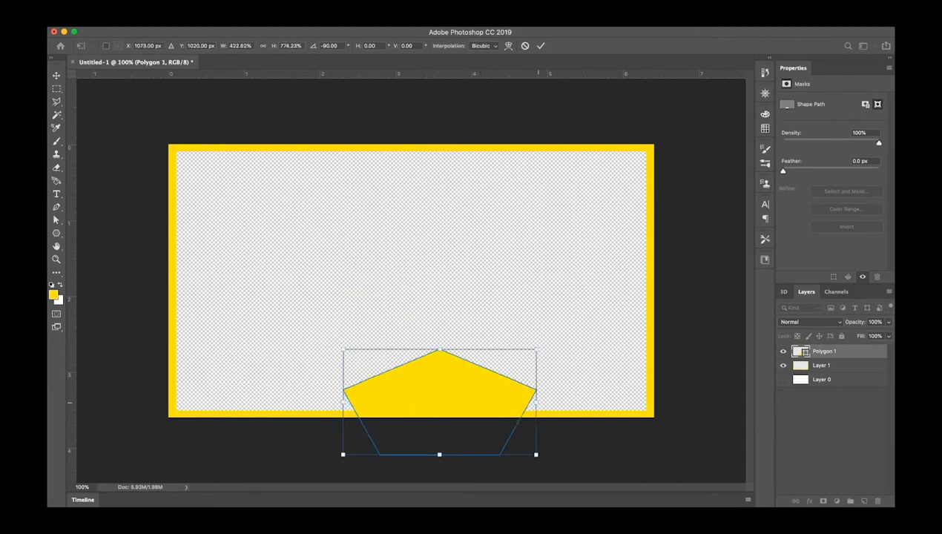
{"action": "left_click_drag", "start_coordinate": [536, 402], "coordinate": [582, 402]}
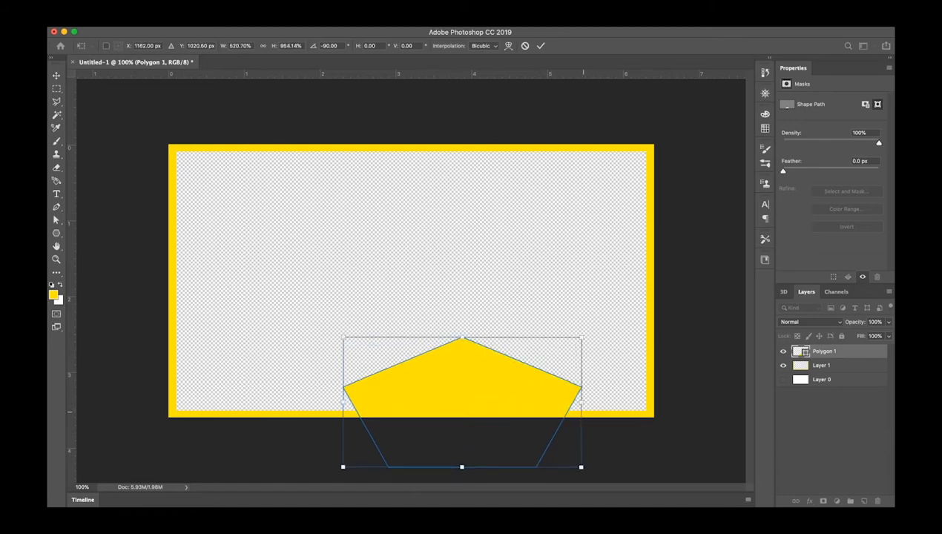
Centre the transformed pentagon horizontally over the frame's lower edge and rasterize its layer
{"action": "left_click_drag", "start_coordinate": [453, 375], "coordinate": [388, 372]}
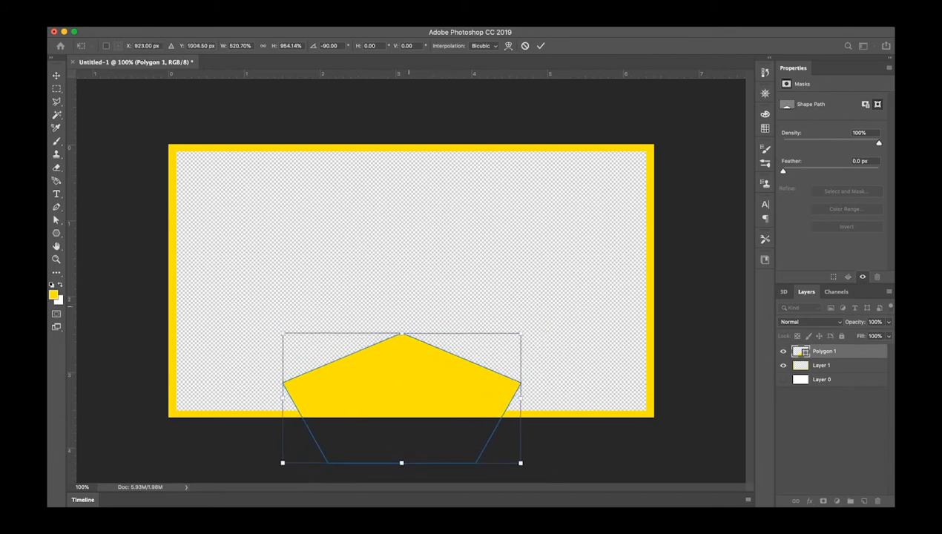
{"action": "left_click", "coordinate": [541, 45]}
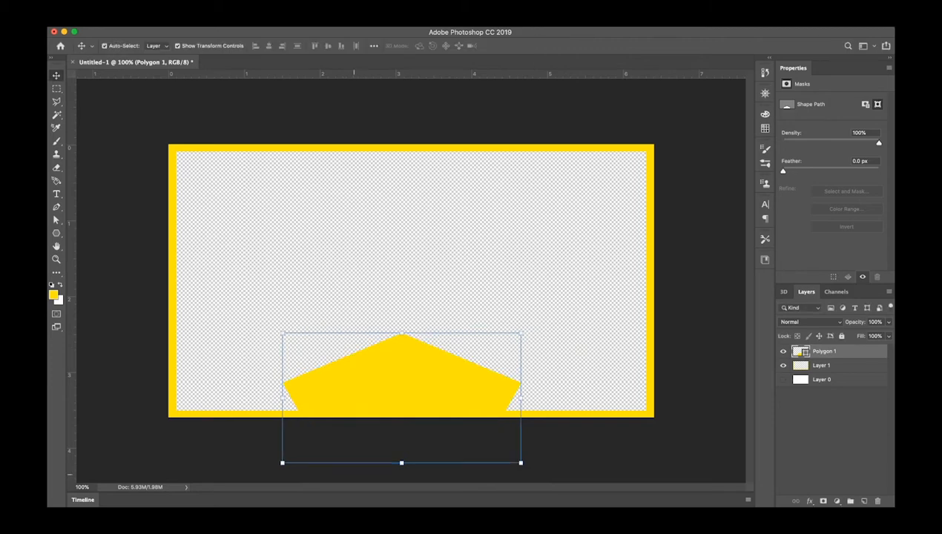
{"action": "left_click_drag", "start_coordinate": [403, 369], "coordinate": [416, 368]}
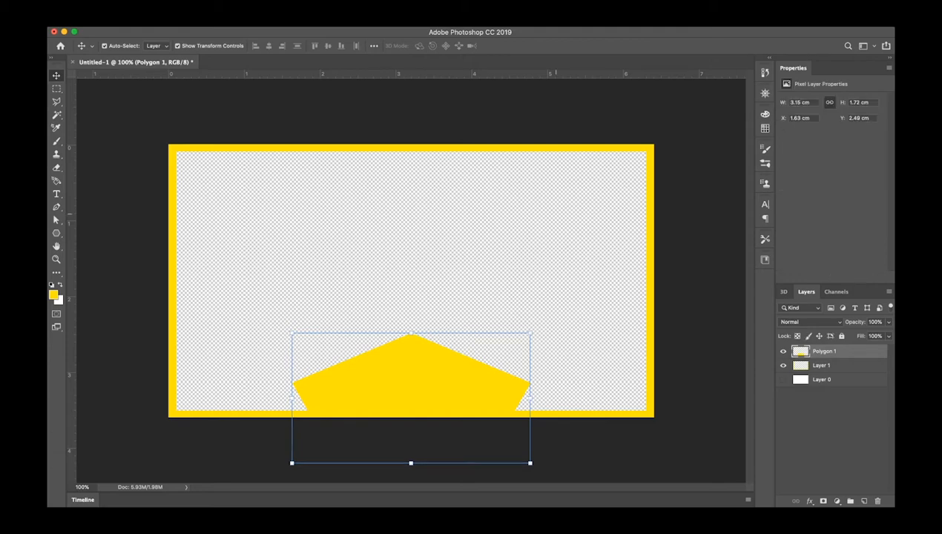
{"action": "left_click", "coordinate": [497, 223]}
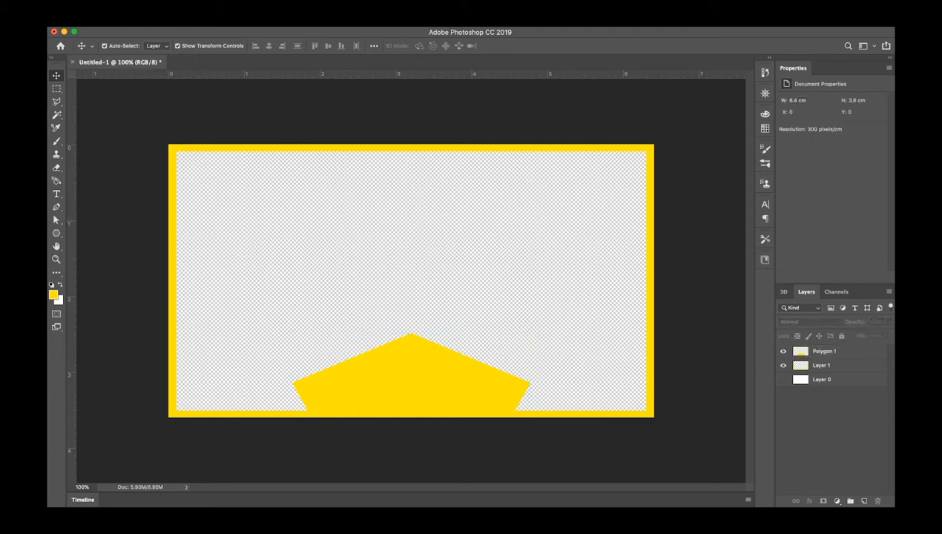
Cut off the pentagon's pointed top with a rectangular selection on its layer, leaving a flat upper edge at about 3 cm
{"action": "left_click", "coordinate": [56, 89]}
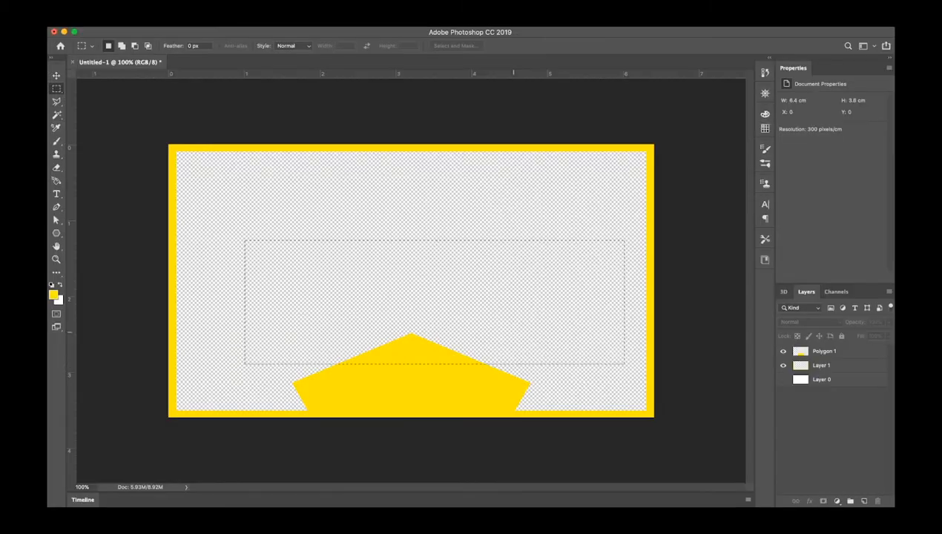
{"action": "mouse_move", "coordinate": [625, 363]}
{"action": "left_mouse_down"}
{"action": "mouse_move", "coordinate": [610, 362]}
{"action": "mouse_move", "coordinate": [609, 371]}
{"action": "left_mouse_up"}
{"action": "left_click", "coordinate": [825, 352]}
{"action": "key", "text": "Delete"}
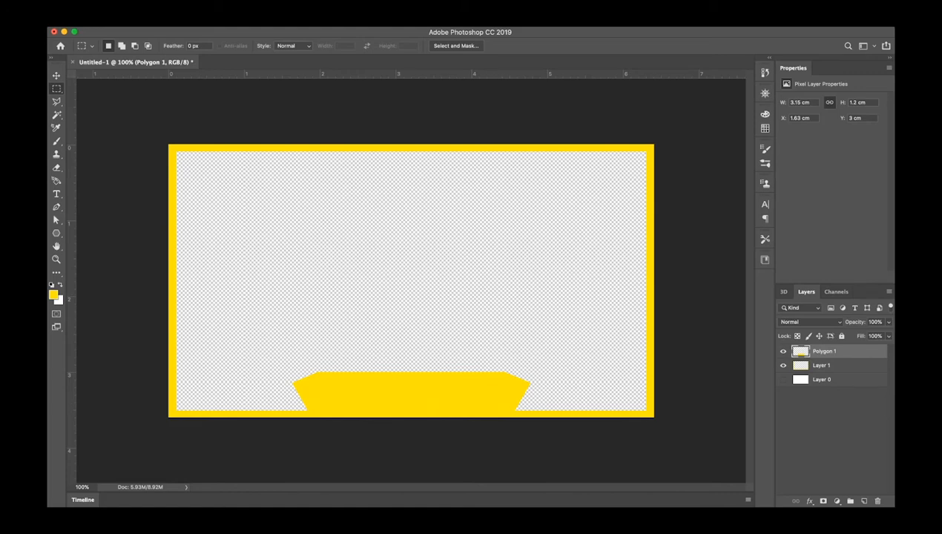
Merge the trimmed pentagon layer with the yellow frame layer
{"action": "left_click", "coordinate": [822, 365]}
{"action": "left_click", "coordinate": [825, 351]}
{"action": "key", "text": "super+e"}
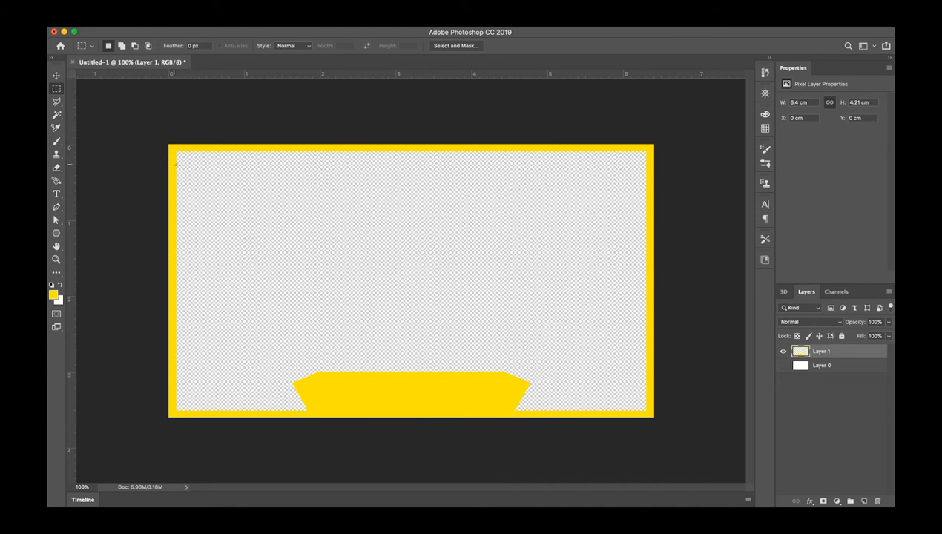
Add a yellow-filled rectangle about 1.7 cm wide and 0.25 cm tall, attached to the frame's left side near its upper corner
{"action": "left_click_drag", "start_coordinate": [175, 164], "coordinate": [300, 183]}
{"action": "key", "text": "g"}
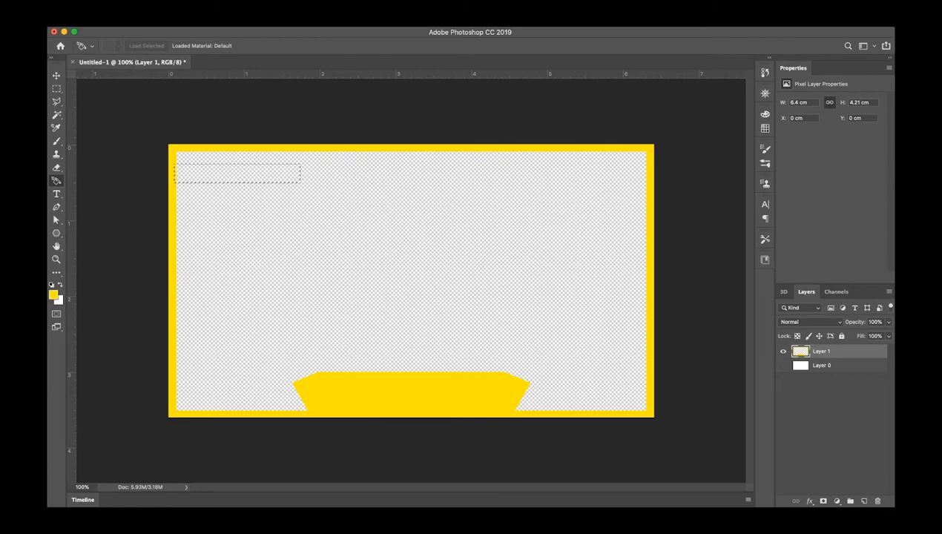
{"action": "key", "text": "shift+g"}
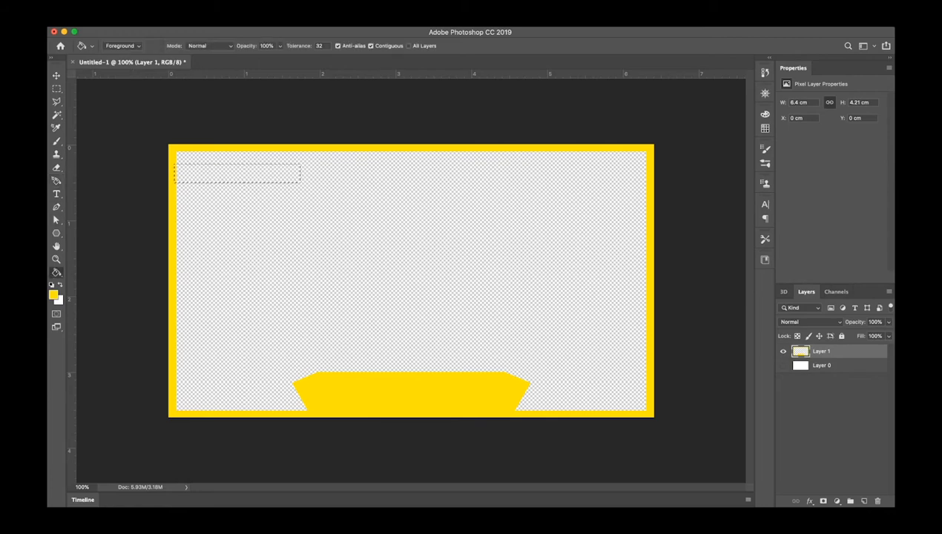
{"action": "left_click", "coordinate": [217, 168]}
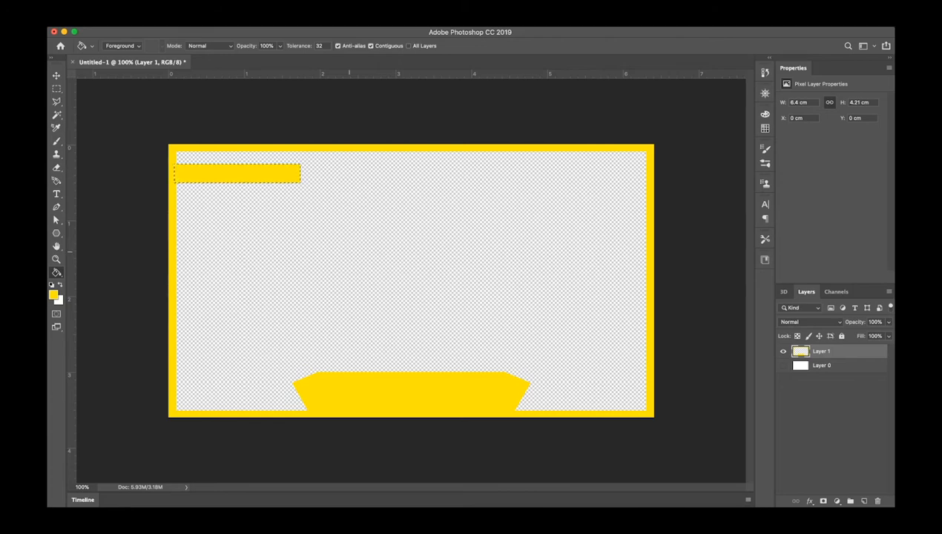
{"action": "key", "text": "super+d"}
Apply a copper Gradient Overlay to the frame layer and recolour the gradient's end at the lower edge to dark brown
{"action": "key", "text": "h"}
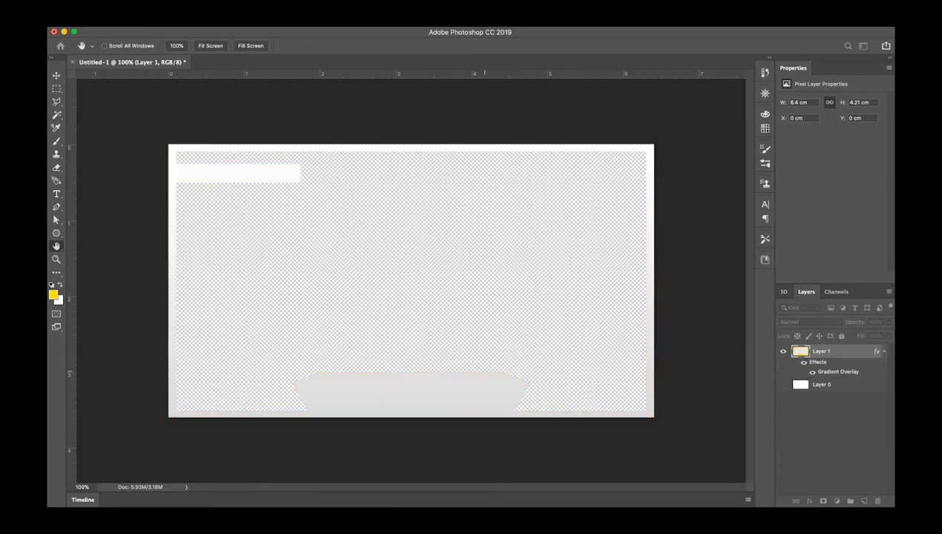
{"action": "left_click", "coordinate": [486, 369]}
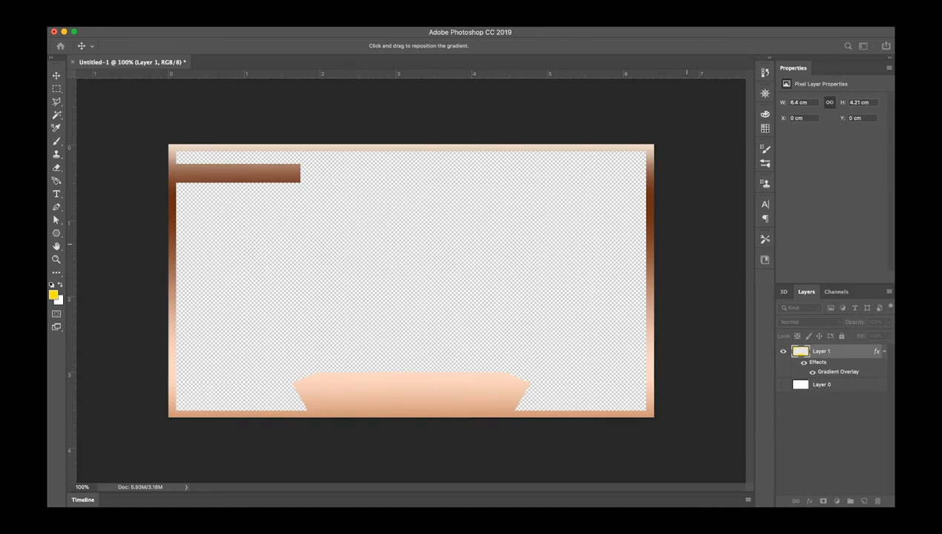
{"action": "key", "text": "i"}
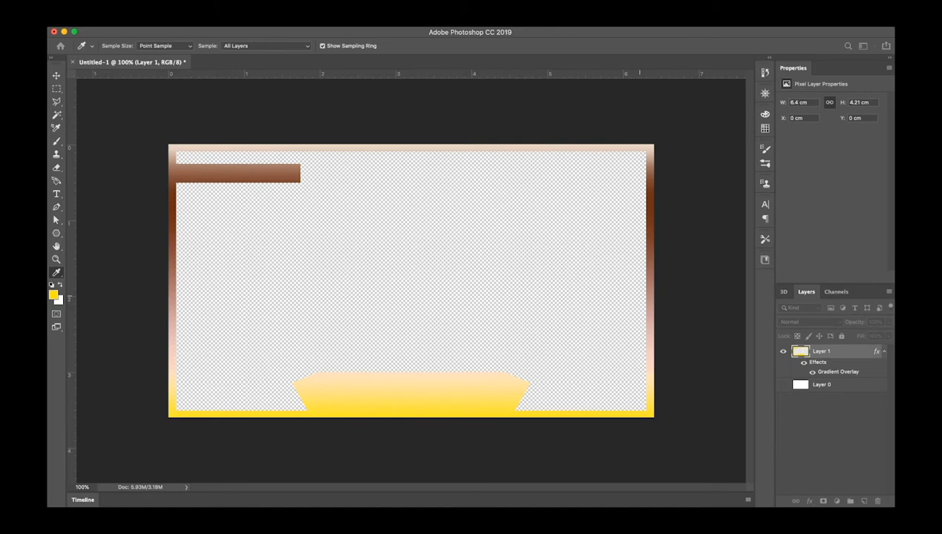
{"action": "left_click_drag", "start_coordinate": [639, 297], "coordinate": [639, 306]}
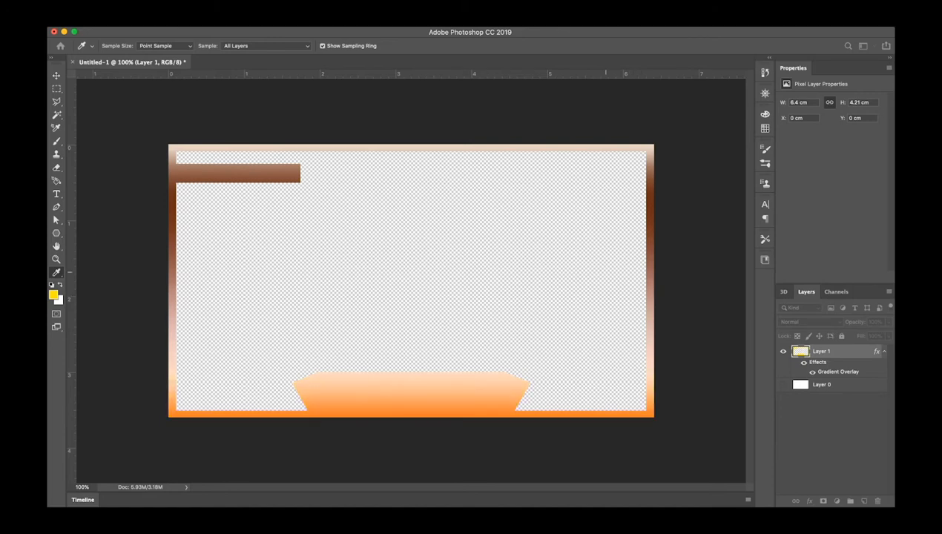
{"action": "left_click", "coordinate": [615, 275]}
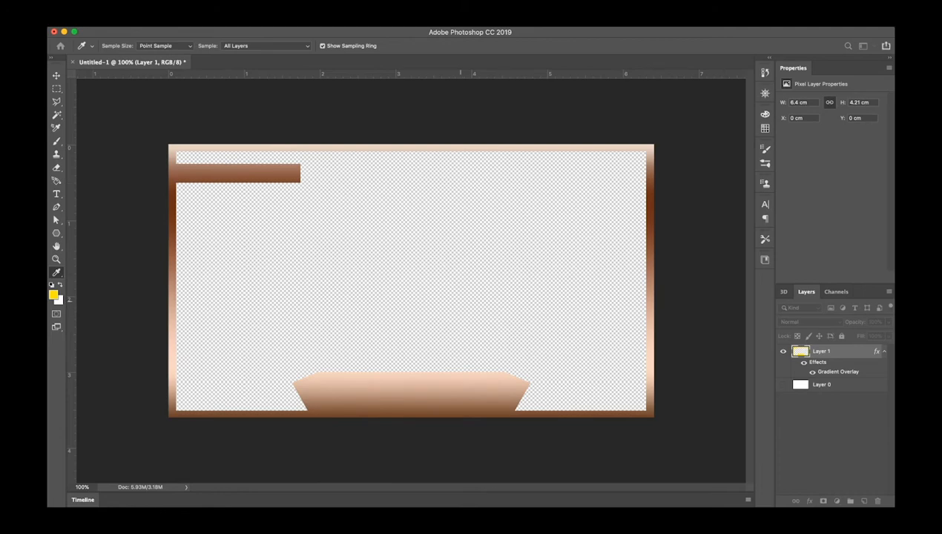
Add and recolour dark brown and copper-orange stops along the overlay gradient to form metallic bands, and apply the layer style
{"action": "left_click", "coordinate": [458, 305]}
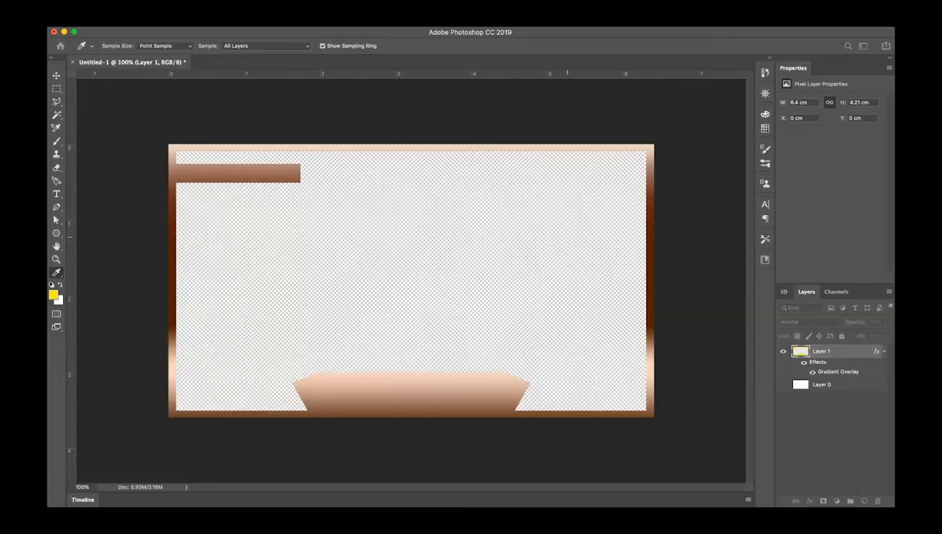
{"action": "left_click", "coordinate": [540, 198]}
{"action": "left_click_drag", "start_coordinate": [542, 196], "coordinate": [594, 257]}
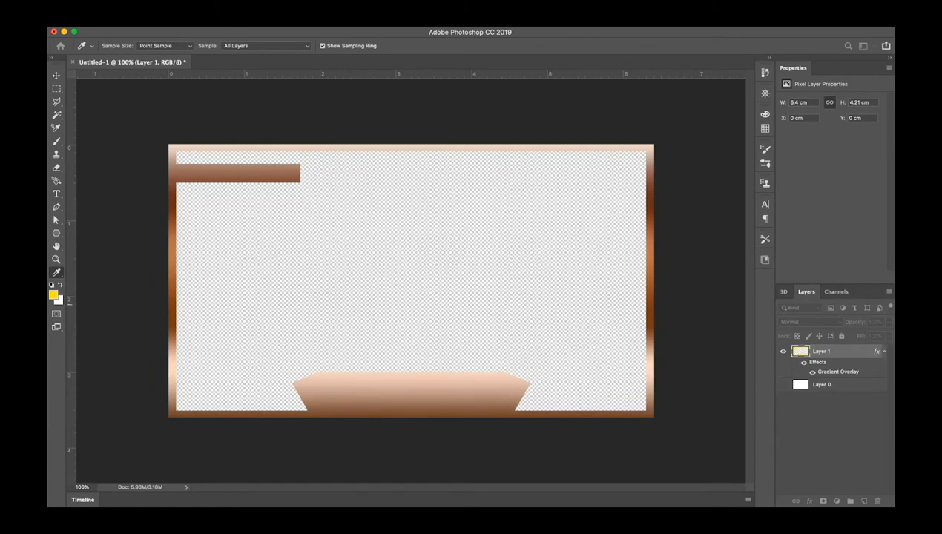
{"action": "left_click", "coordinate": [548, 303]}
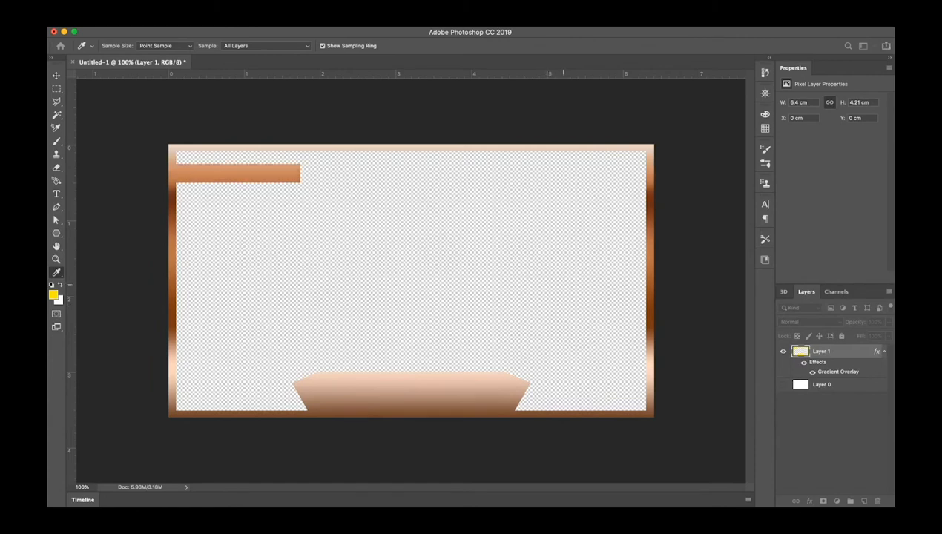
{"action": "left_click", "coordinate": [617, 271]}
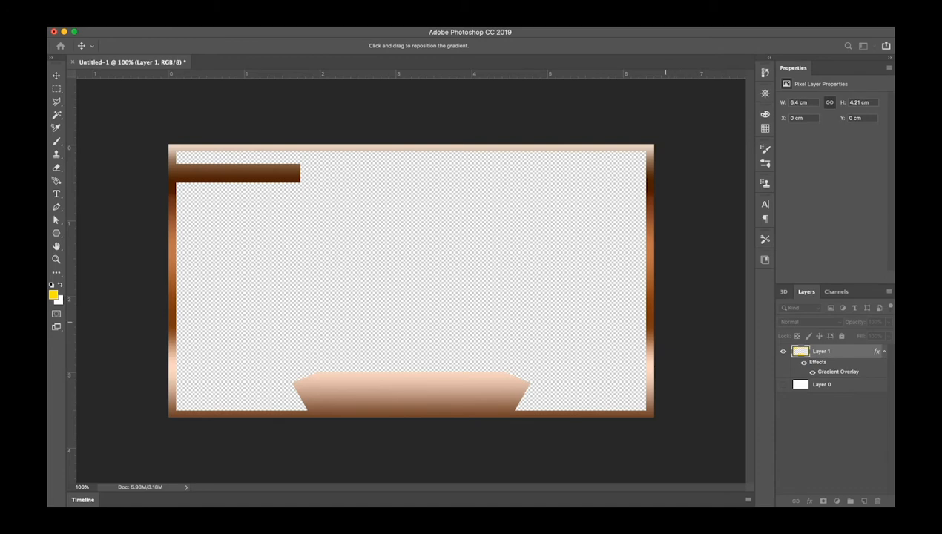
{"action": "mouse_move", "coordinate": [665, 322]}
{"action": "left_mouse_down"}
{"action": "mouse_move", "coordinate": [636, 323]}
{"action": "mouse_move", "coordinate": [702, 325]}
{"action": "left_mouse_up"}
{"action": "key", "text": "Return"}
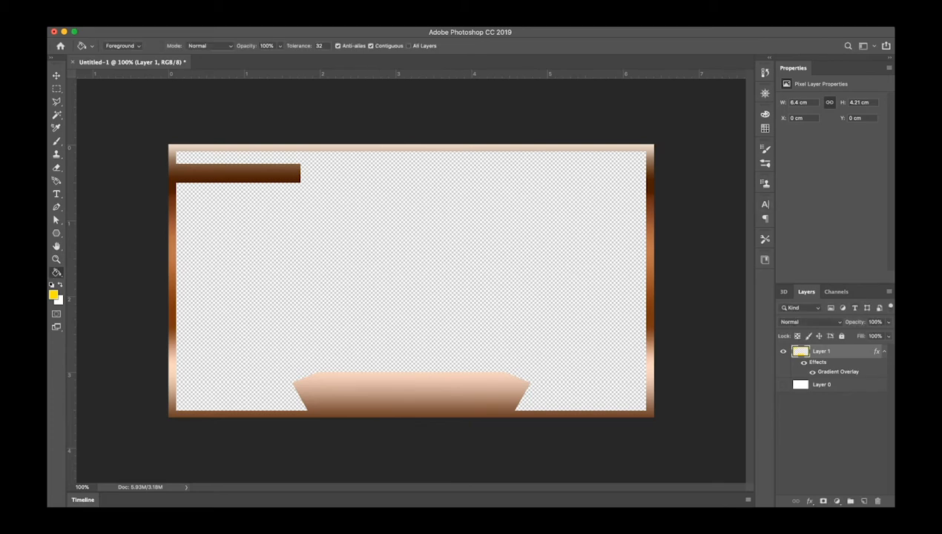
Cover the frame with a grey layer in Color blend mode and delete the grey outside the frame's shape
{"action": "left_click", "coordinate": [884, 351]}
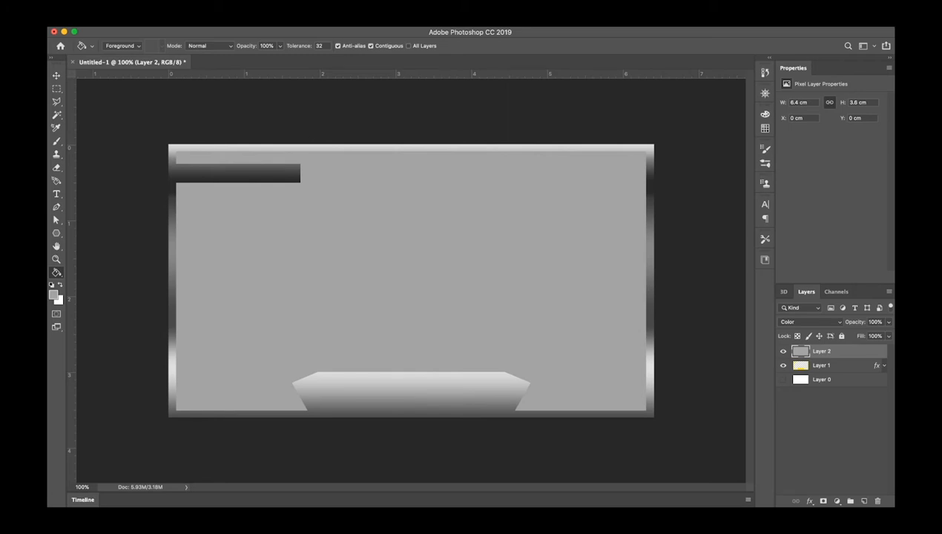
{"action": "left_click", "coordinate": [801, 366], "text": "super"}
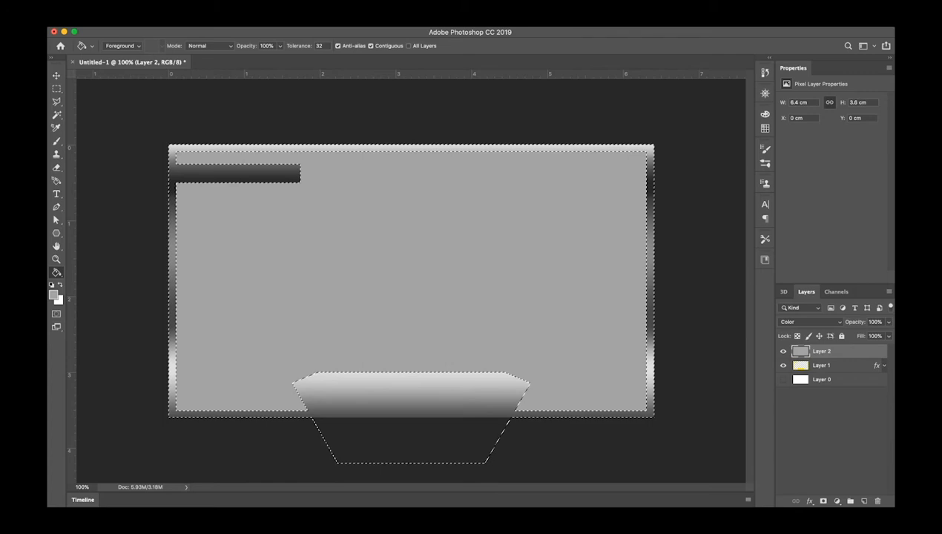
{"action": "key", "text": "shift+super+i"}
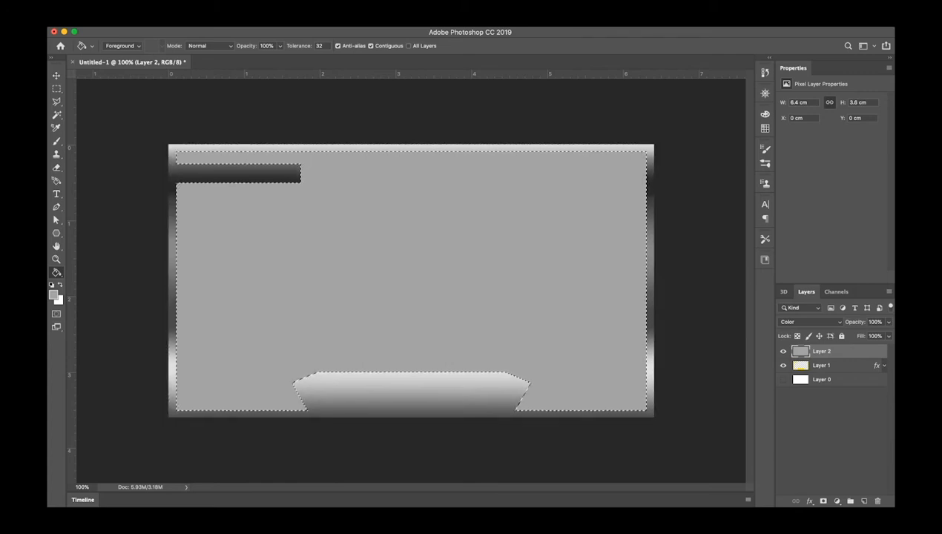
{"action": "key", "text": "Delete"}
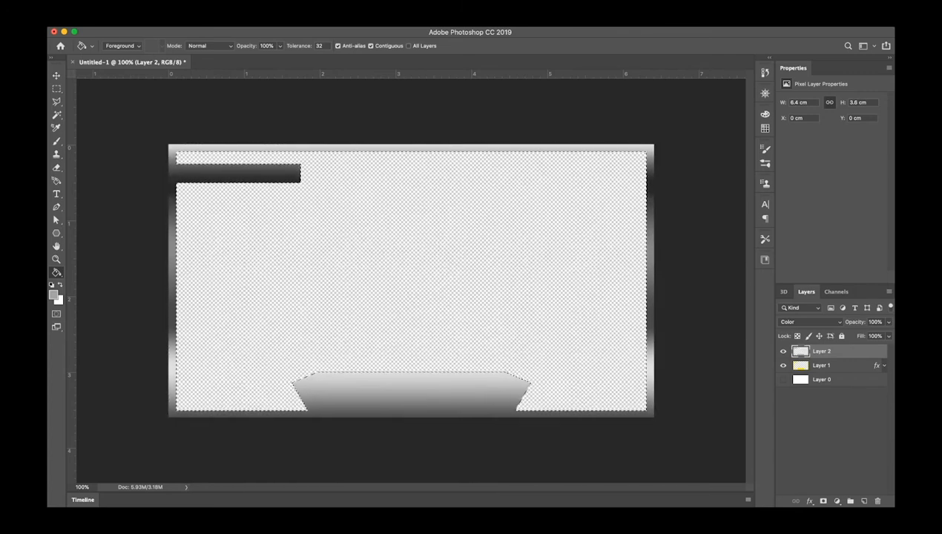
{"action": "key", "text": "super+d"}
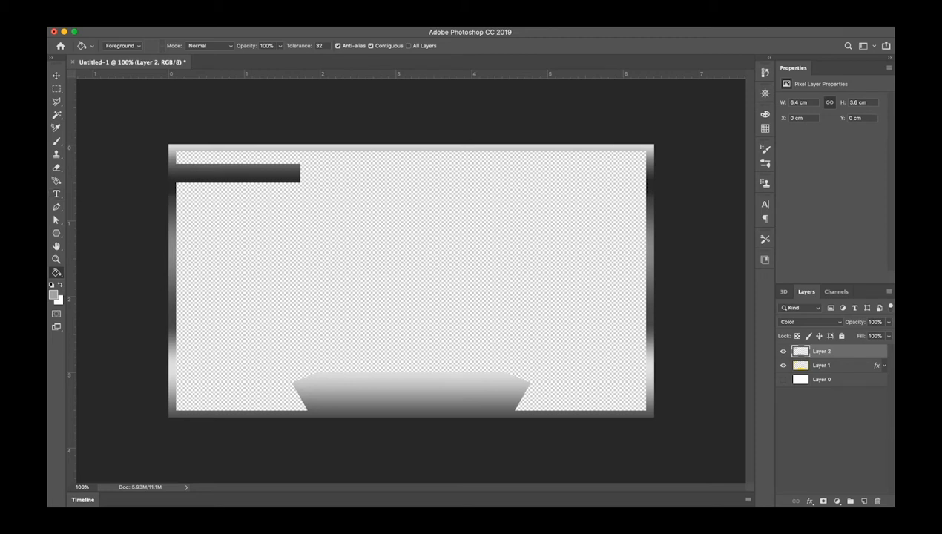
Create a white text label MY STREAM on the upper-left bar in Gotham Medium at 5.01 pt, left-aligned
{"action": "key", "text": "x"}
{"action": "left_click", "coordinate": [56, 194]}
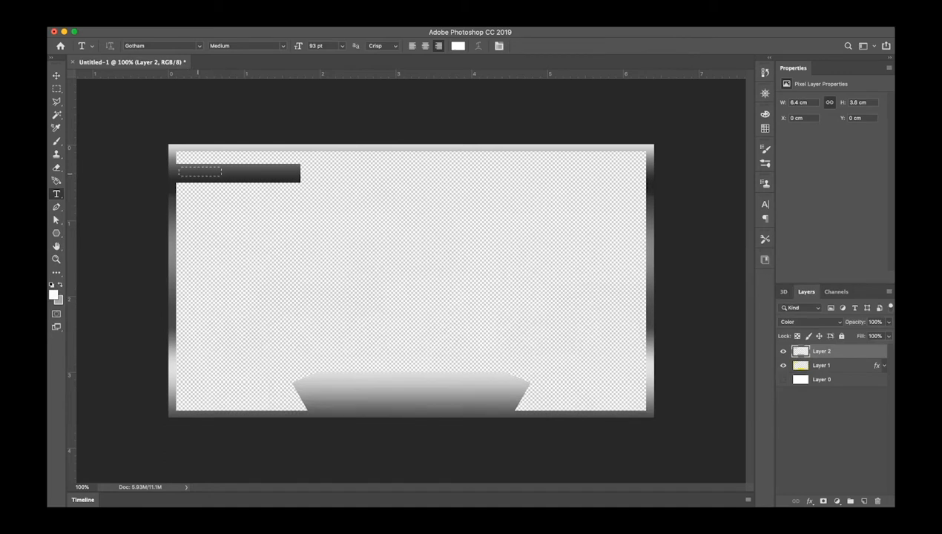
{"action": "left_click_drag", "start_coordinate": [178, 167], "coordinate": [294, 181]}
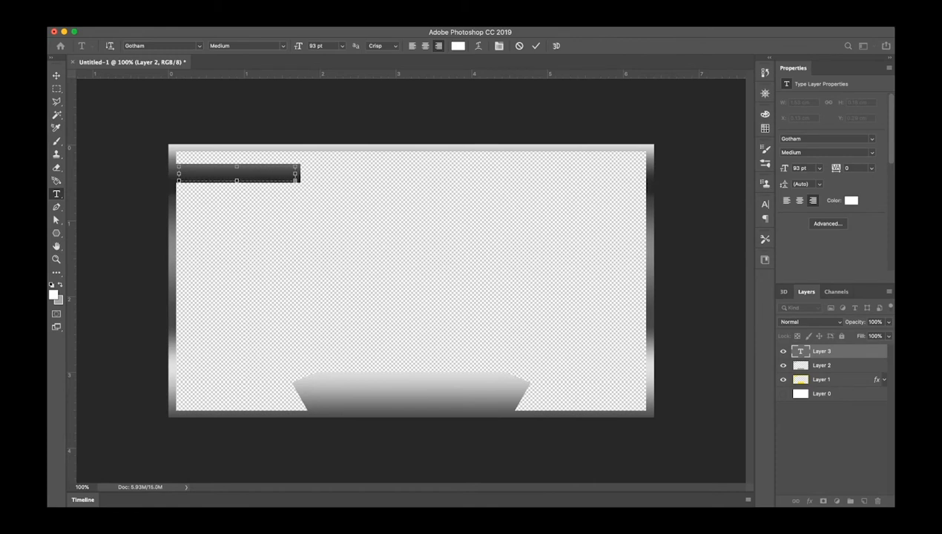
{"action": "left_click_drag", "start_coordinate": [298, 46], "coordinate": [235, 46]}
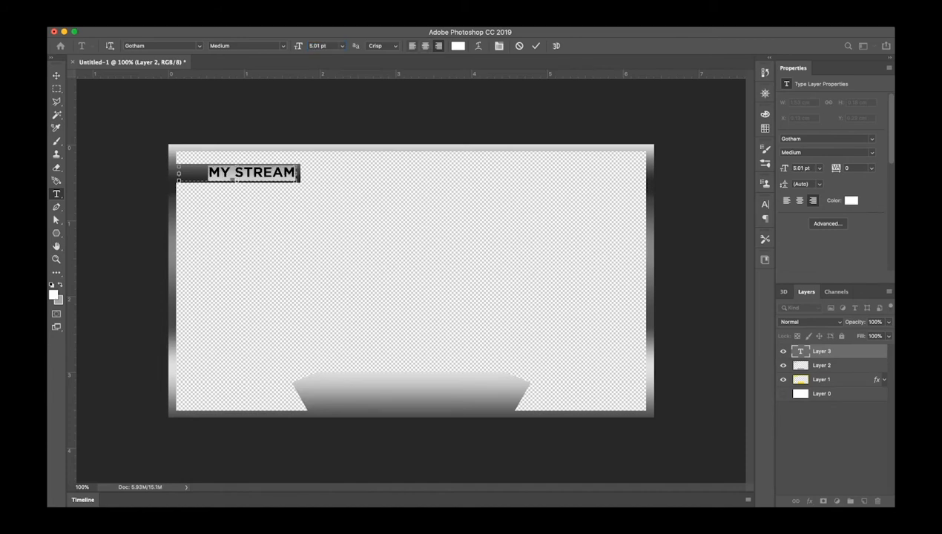
{"action": "left_click", "coordinate": [411, 46]}
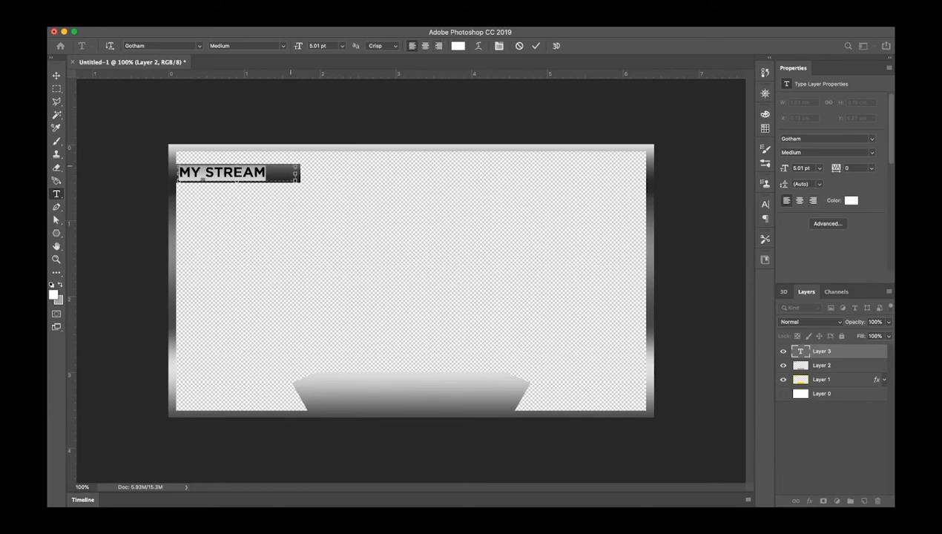
Change the label's text to STREAMOPATHY
{"action": "left_click", "coordinate": [270, 174]}
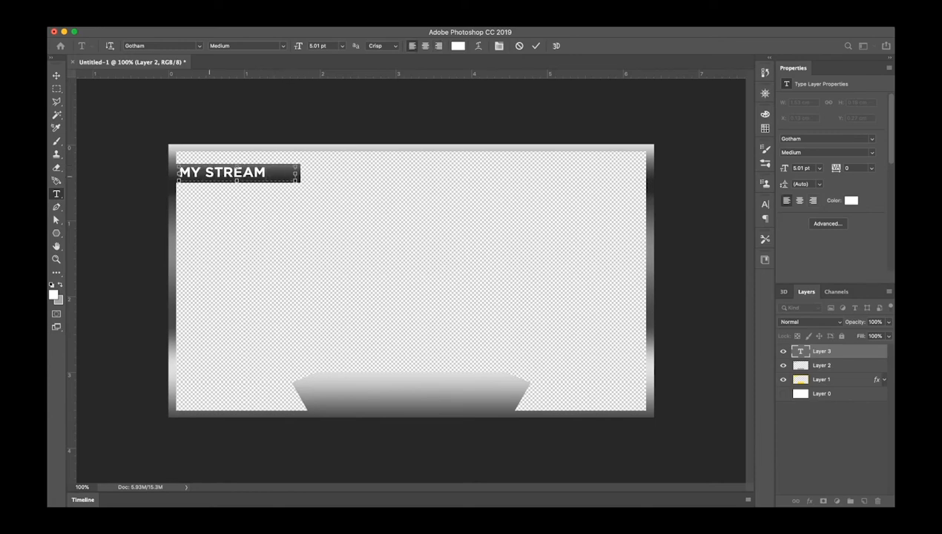
{"action": "key", "text": "BackSpace"}
{"action": "key", "text": "BackSpace"}
{"action": "key", "text": "BackSpace"}
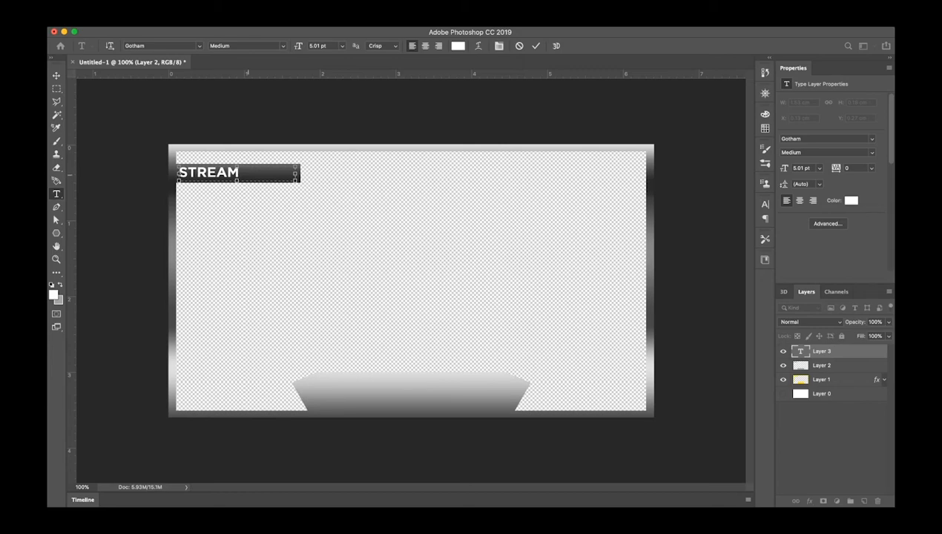
{"action": "type", "text": "OPAT"}
{"action": "key", "text": "BackSpace"}
{"action": "type", "text": "-"}
Try a 3.01 pt font size on the whole label and restore it to 5.01 pt
{"action": "key", "text": "super+a"}
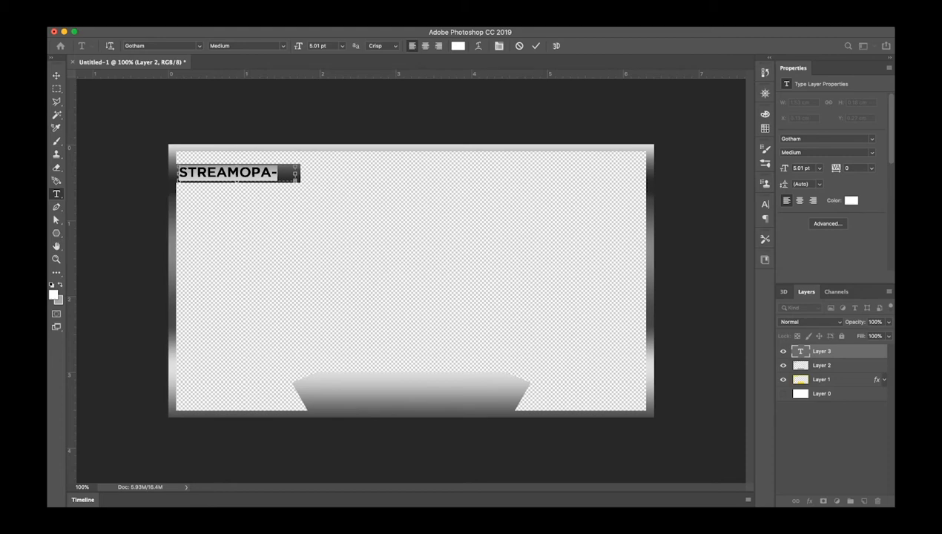
{"action": "left_click", "coordinate": [317, 46]}
{"action": "key", "text": "Down"}
{"action": "key", "text": "Down"}
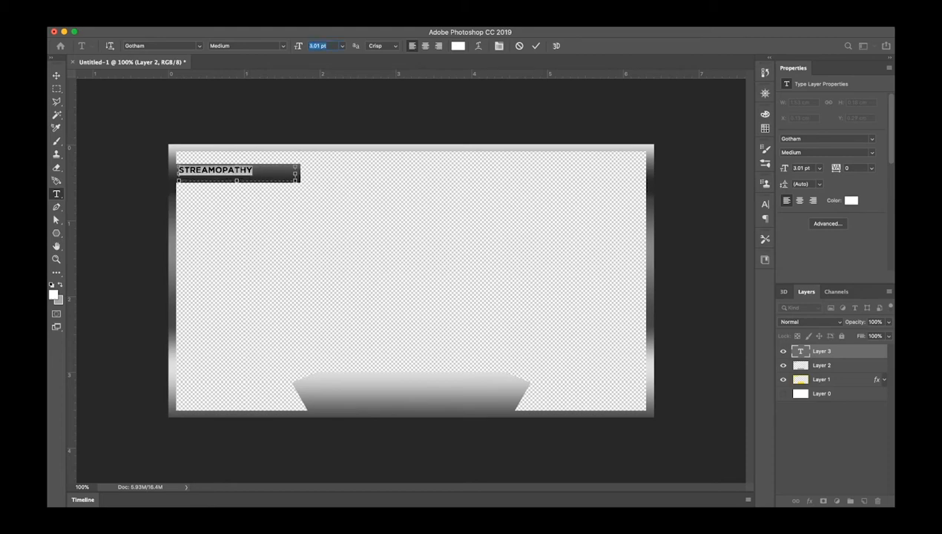
{"action": "key", "text": "Up"}
{"action": "key", "text": "Up"}
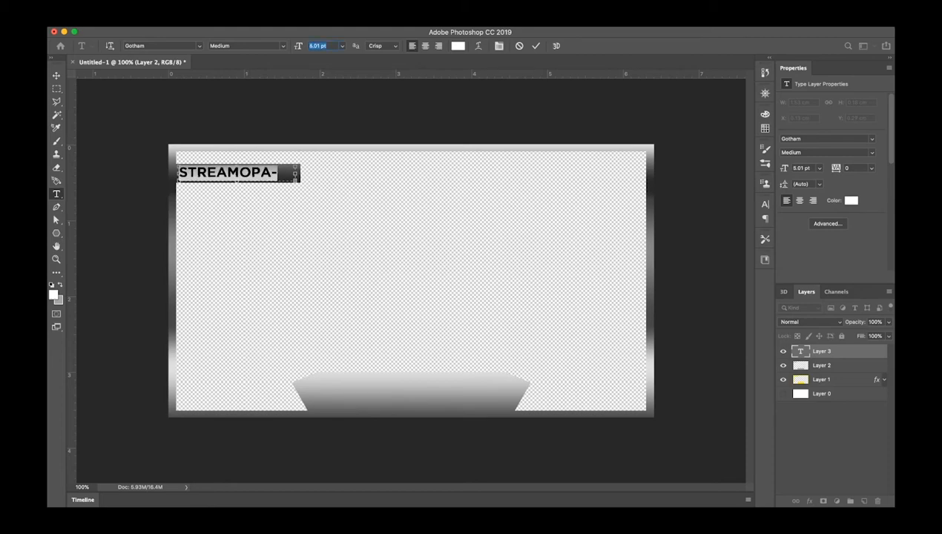
{"action": "key", "text": "Return"}
Widen the label's text box to fit STREAMOPATHY on one line and nudge it to X 0.11 cm, Y 0.28 cm
{"action": "left_click_drag", "start_coordinate": [296, 173], "coordinate": [304, 172]}
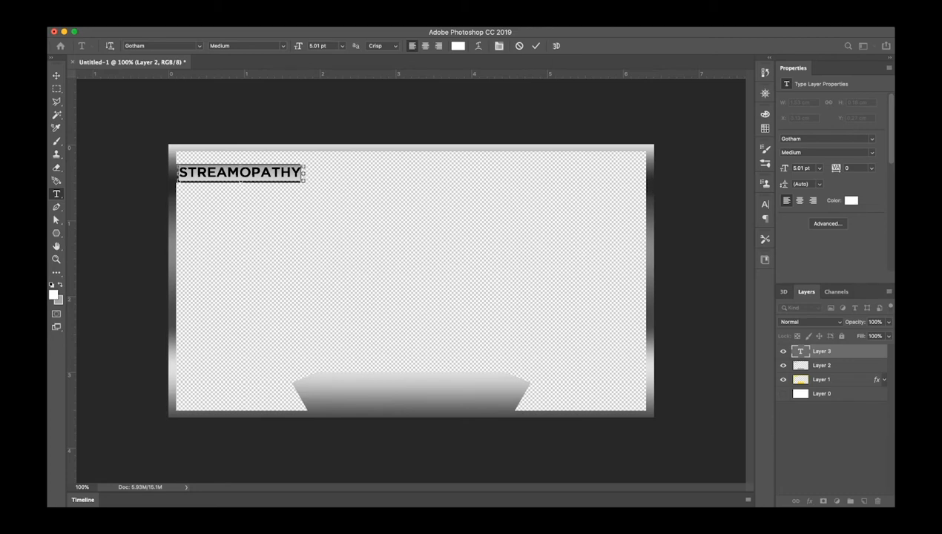
{"action": "left_click", "coordinate": [535, 45]}
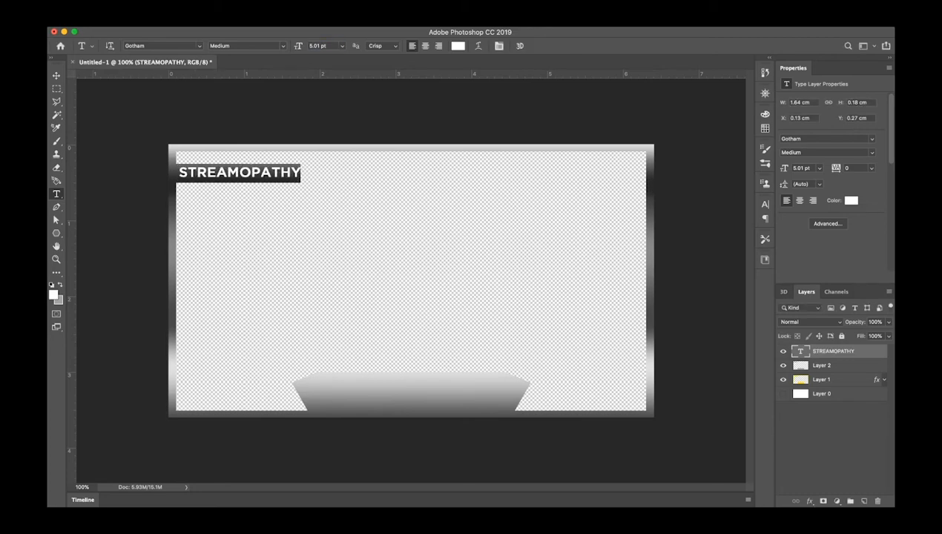
{"action": "key", "text": "v"}
{"action": "key", "text": "Down"}
{"action": "key", "text": "Down"}
{"action": "key", "text": "Down"}
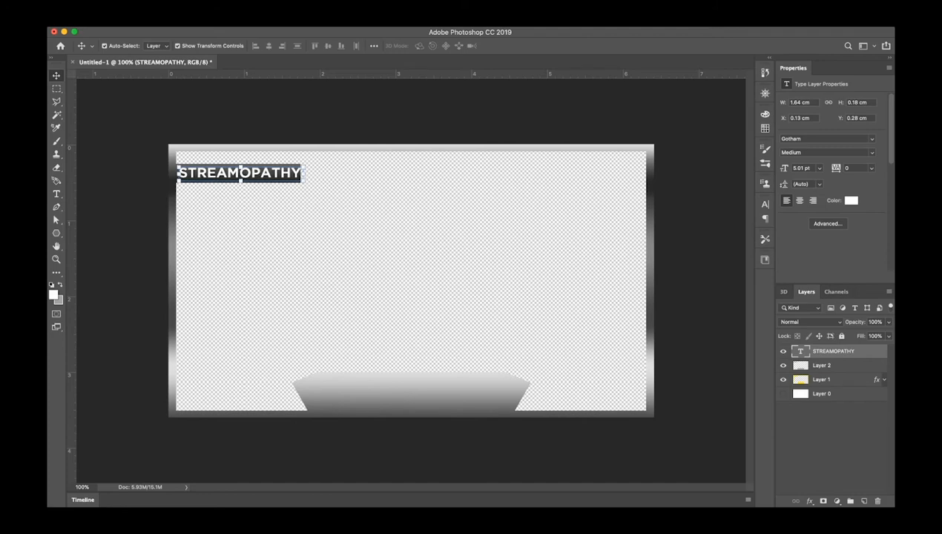
{"action": "key", "text": "Left"}
{"action": "key", "text": "Left"}
{"action": "key", "text": "Left"}
{"action": "key", "text": "Left"}
{"action": "key", "text": "Left"}
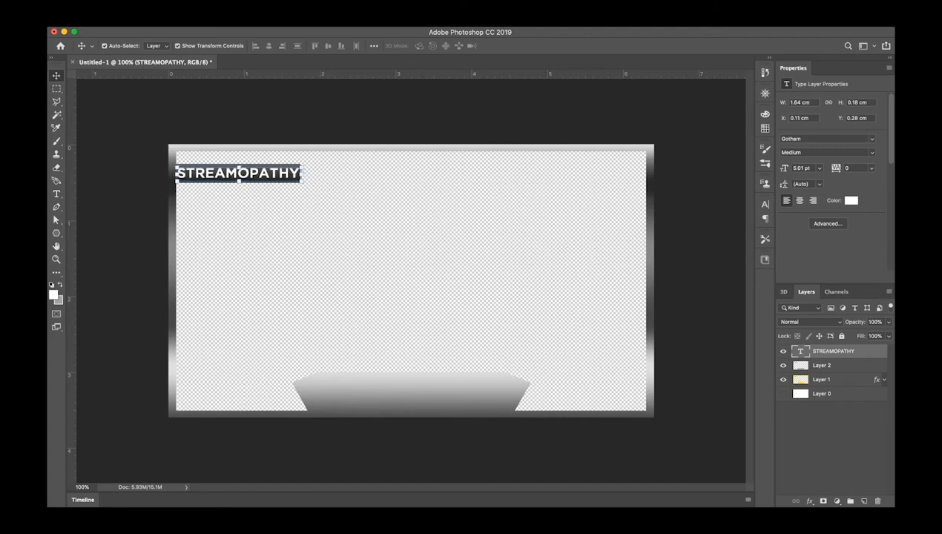
{"action": "left_click", "coordinate": [227, 231]}
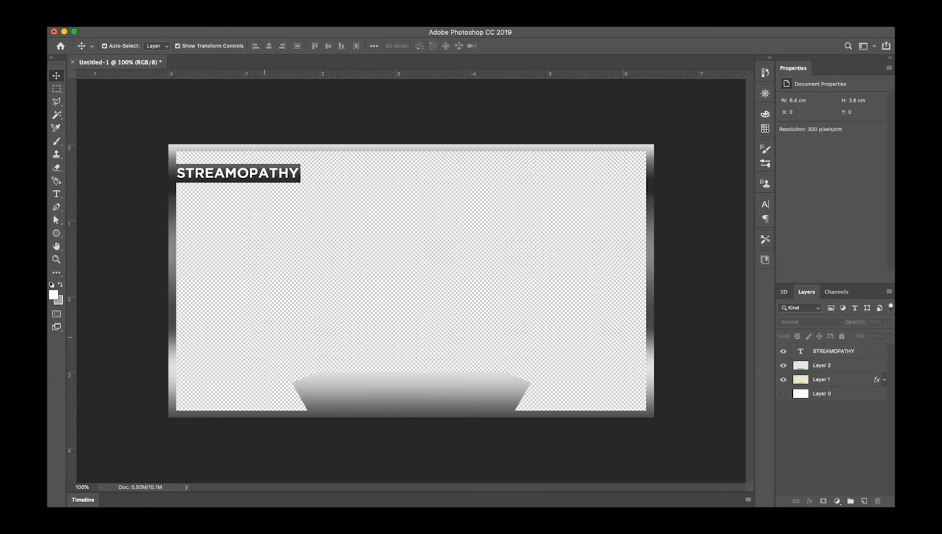
Set the colour to black and create a centre-aligned text box about 2.48 × 0.36 cm on the lower name plate
{"action": "key", "text": "i"}
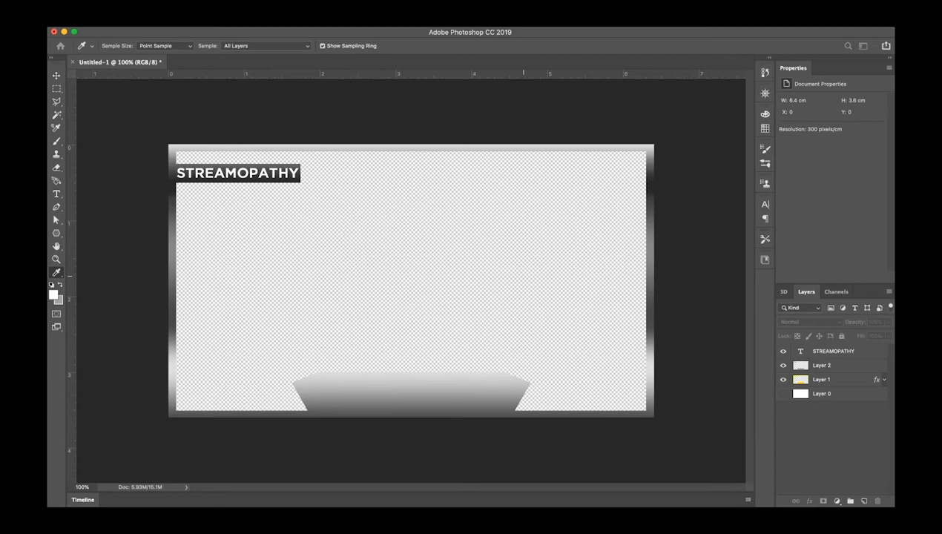
{"action": "key", "text": "v"}
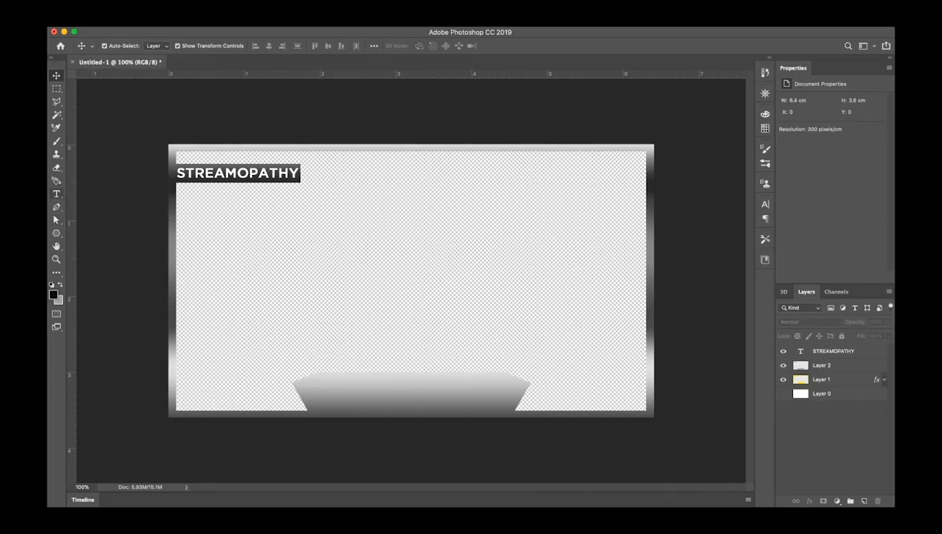
{"action": "left_click", "coordinate": [56, 194]}
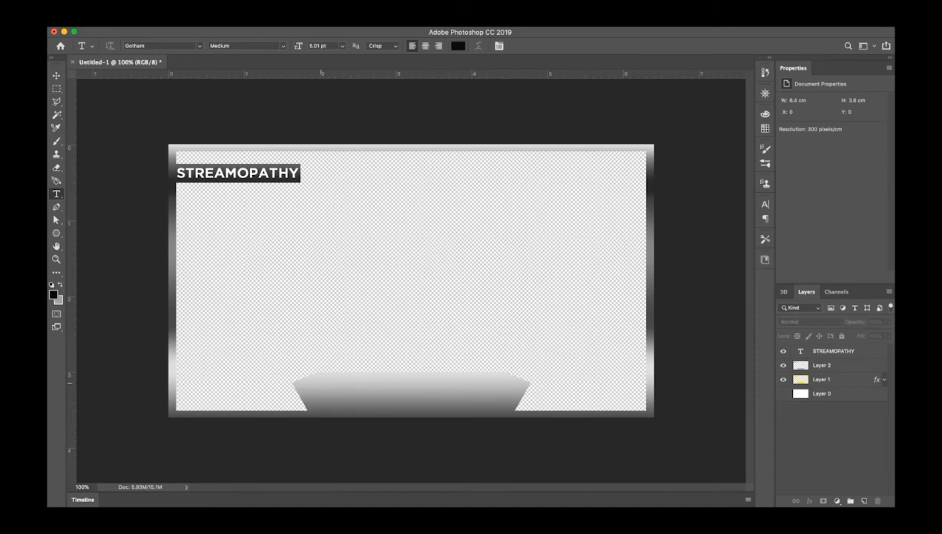
{"action": "left_click_drag", "start_coordinate": [319, 381], "coordinate": [508, 408]}
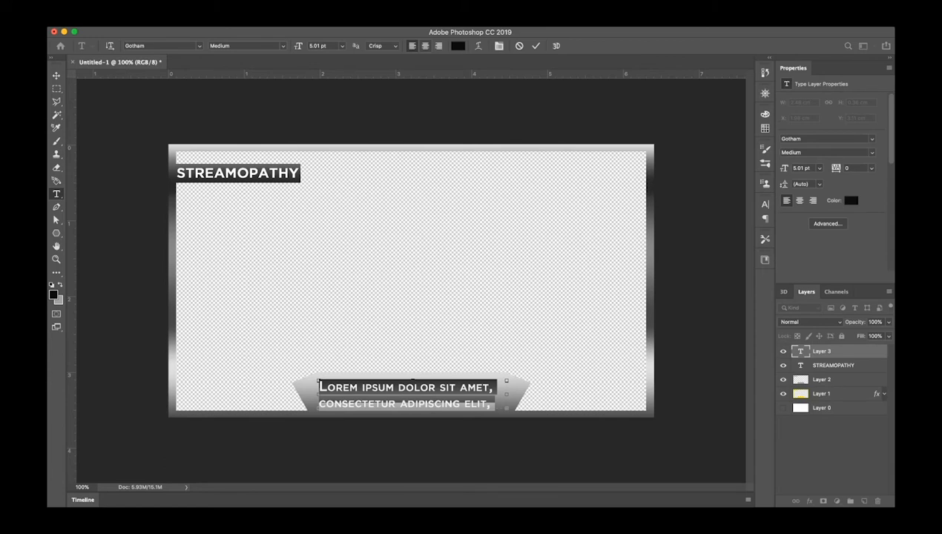
{"action": "left_click", "coordinate": [426, 46]}
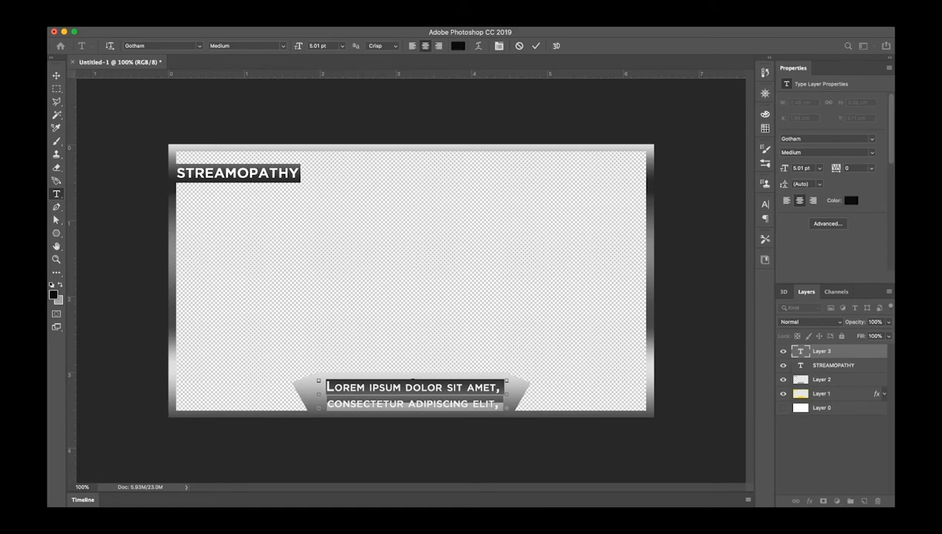
Enter CAMERA 001 - LOCATION 2 as the name plate text
{"action": "type", "text": "CO"}
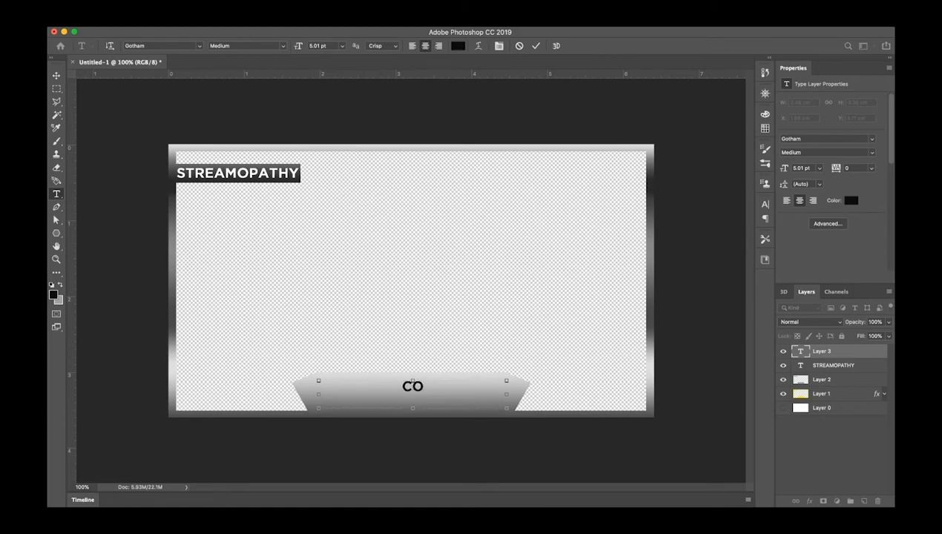
{"action": "type", "text": "M"}
{"action": "key", "text": "BackSpace"}
{"action": "key", "text": "BackSpace"}
{"action": "type", "text": "AMERA 001"}
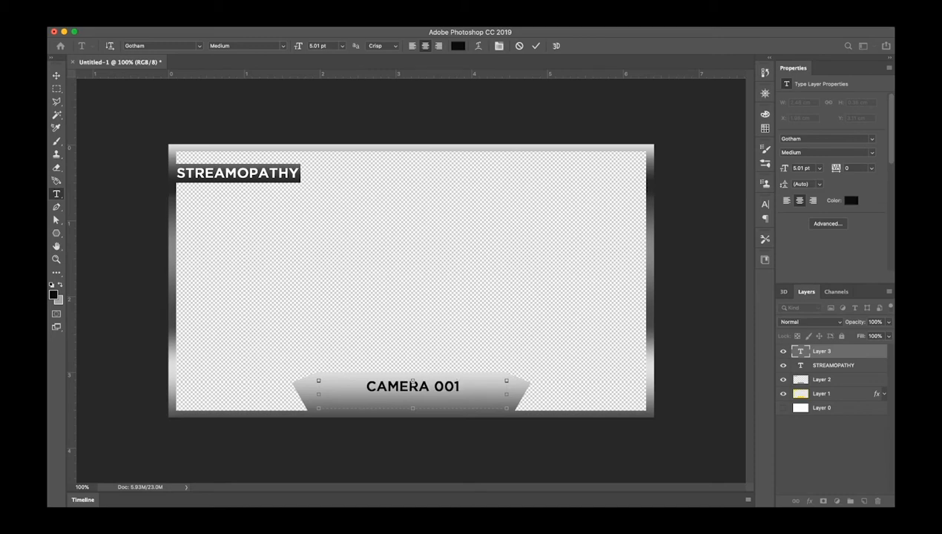
{"action": "type", "text": " - LO"}
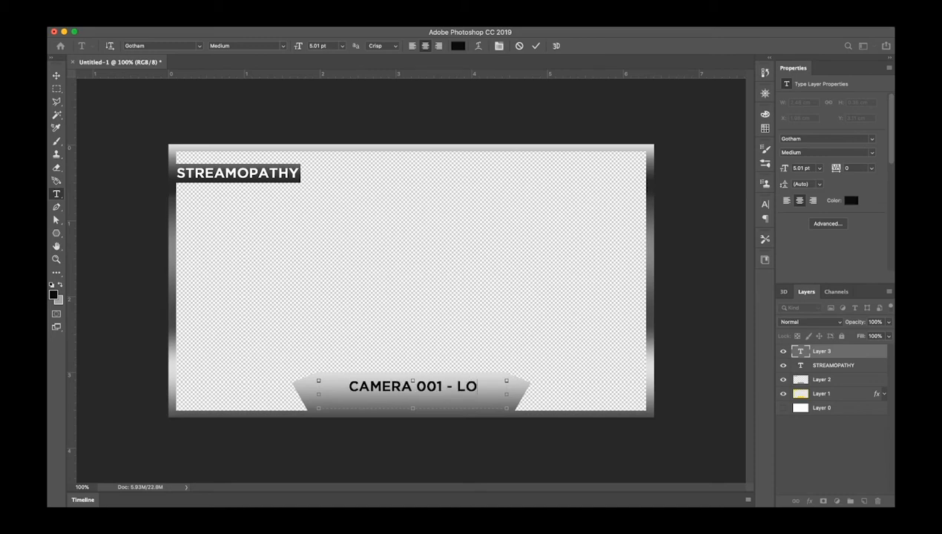
{"action": "type", "text": "CATION"}
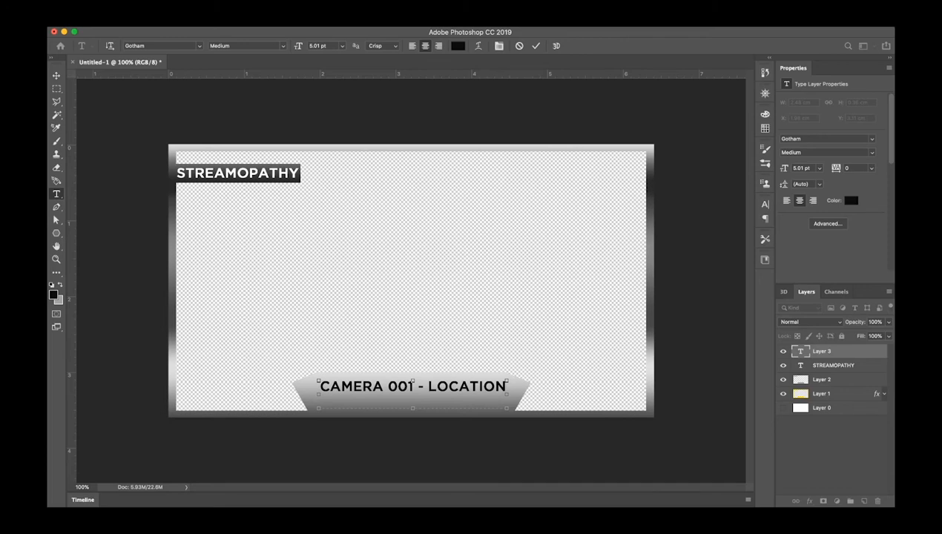
{"action": "type", "text": " 2"}
Set the whole name plate text in Digital Readout Regular at 6.01 pt
{"action": "key", "text": "super+a"}
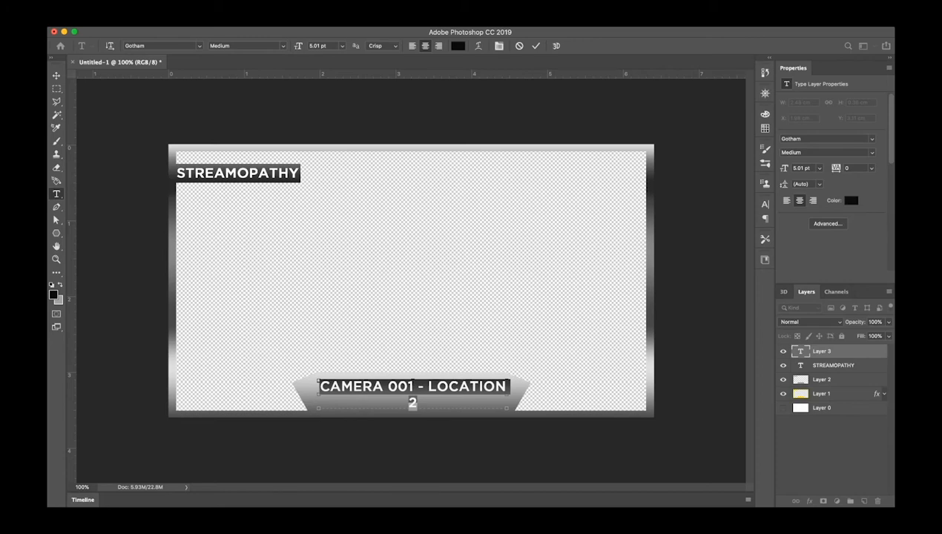
{"action": "left_click", "coordinate": [199, 46]}
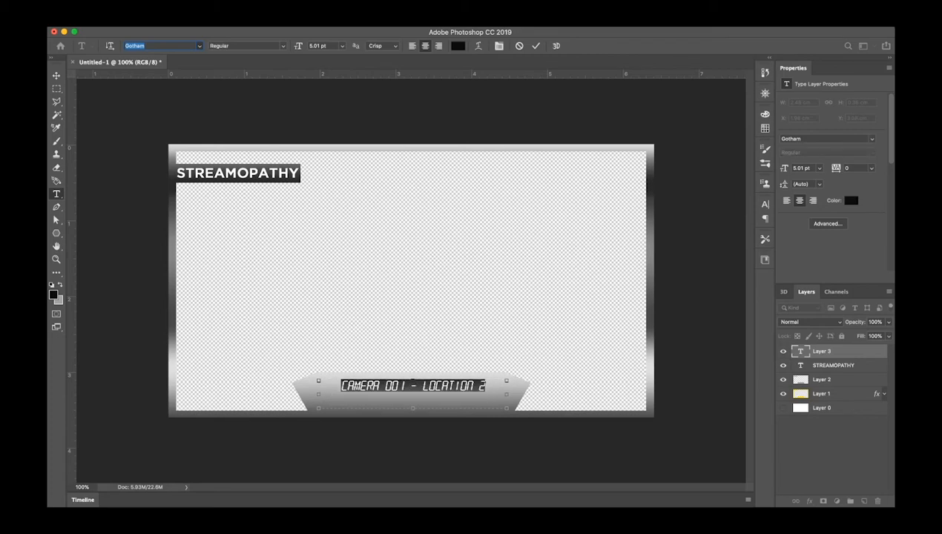
{"action": "left_click", "coordinate": [185, 443]}
{"action": "left_click", "coordinate": [299, 46]}
{"action": "key", "text": "Up"}
{"action": "key", "text": "Up"}
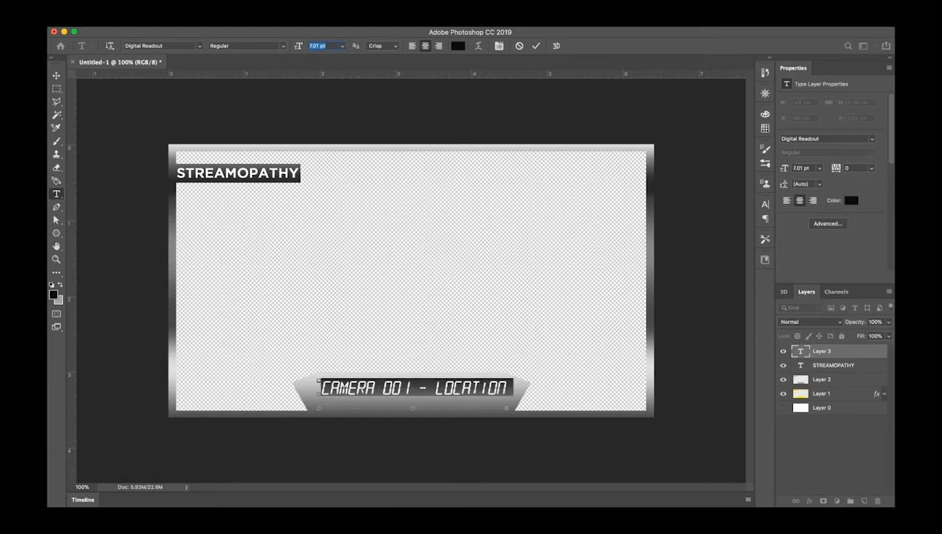
{"action": "key", "text": "Down"}
{"action": "key", "text": "Return"}
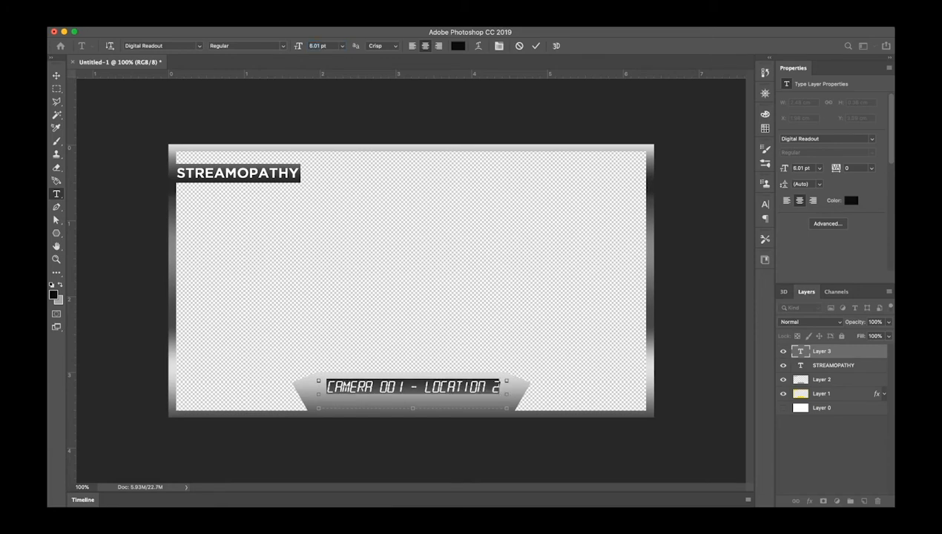
{"action": "left_click", "coordinate": [535, 46]}
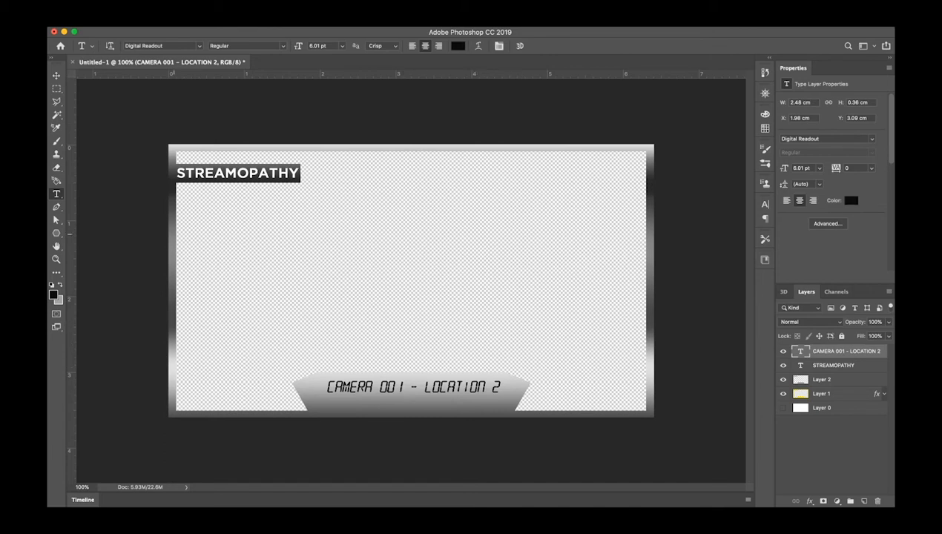
Draw a red-filled circle about 58 px in diameter without a stroke near the frame's upper-right corner
{"action": "left_click", "coordinate": [56, 233]}
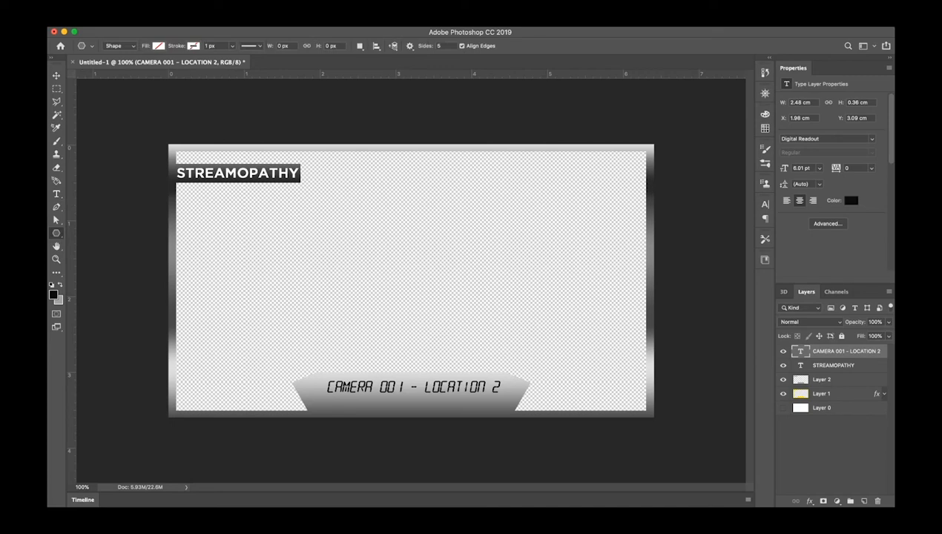
{"action": "left_click", "coordinate": [86, 251]}
{"action": "left_click", "coordinate": [161, 87]}
{"action": "left_click_drag", "start_coordinate": [597, 160], "coordinate": [614, 177]}
{"action": "left_click_drag", "start_coordinate": [613, 177], "coordinate": [613, 177]}
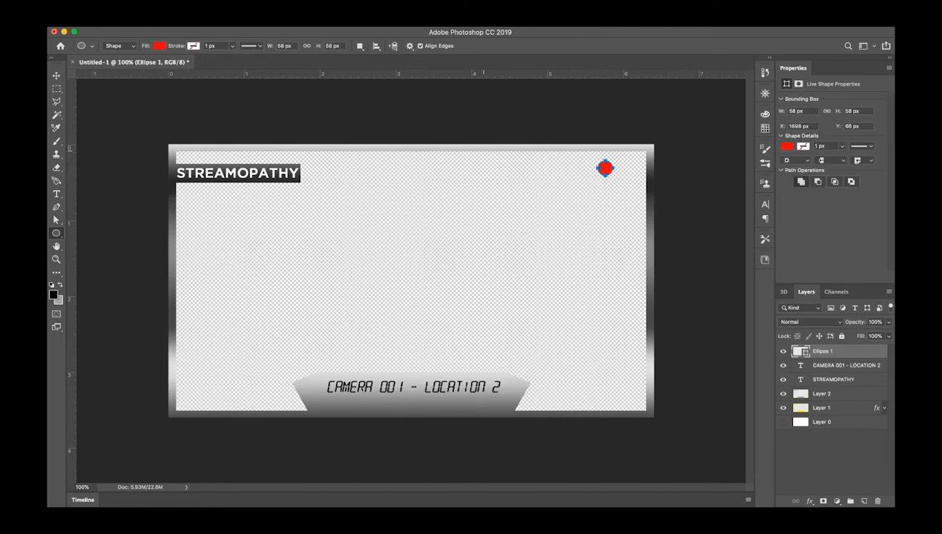
Move the red circle closer to the frame's right edge, level with the STREAMOPATHY label
{"action": "key", "text": "v"}
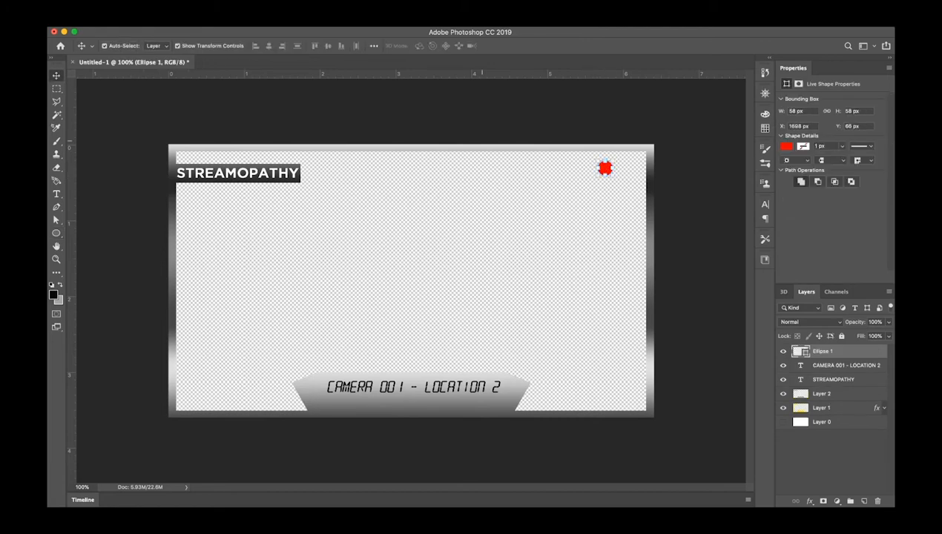
{"action": "left_click_drag", "start_coordinate": [599, 169], "coordinate": [625, 167]}
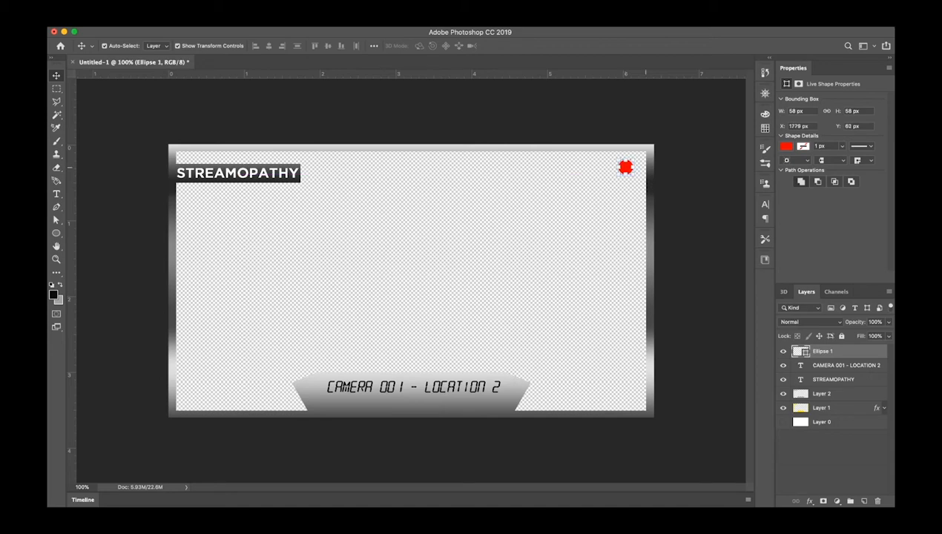
{"action": "left_click", "coordinate": [680, 173]}
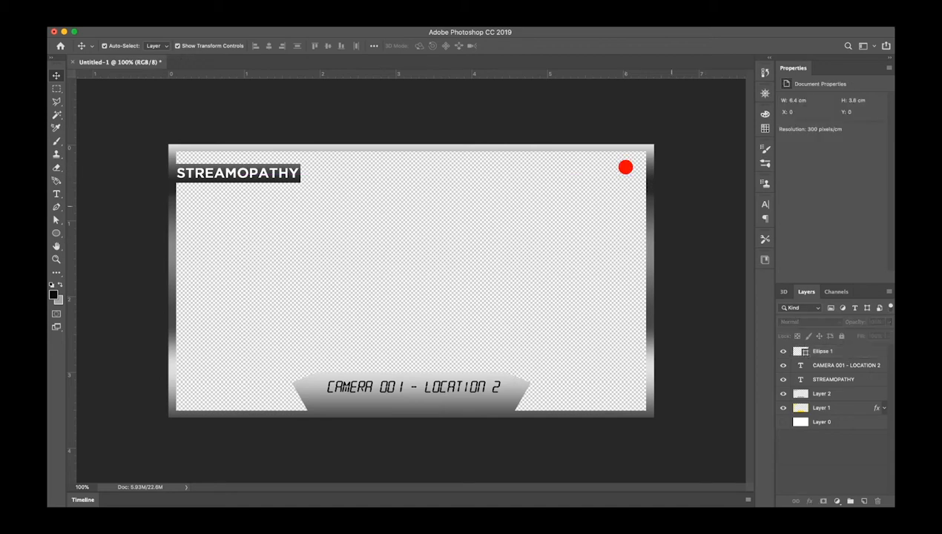
{"action": "left_click_drag", "start_coordinate": [625, 168], "coordinate": [626, 174]}
{"action": "left_click", "coordinate": [719, 185]}
Duplicate the STREAMOPATHY label and place the copy just left of the red circle at X 4.22 cm, Y 0.28 cm
{"action": "left_click", "coordinate": [238, 172]}
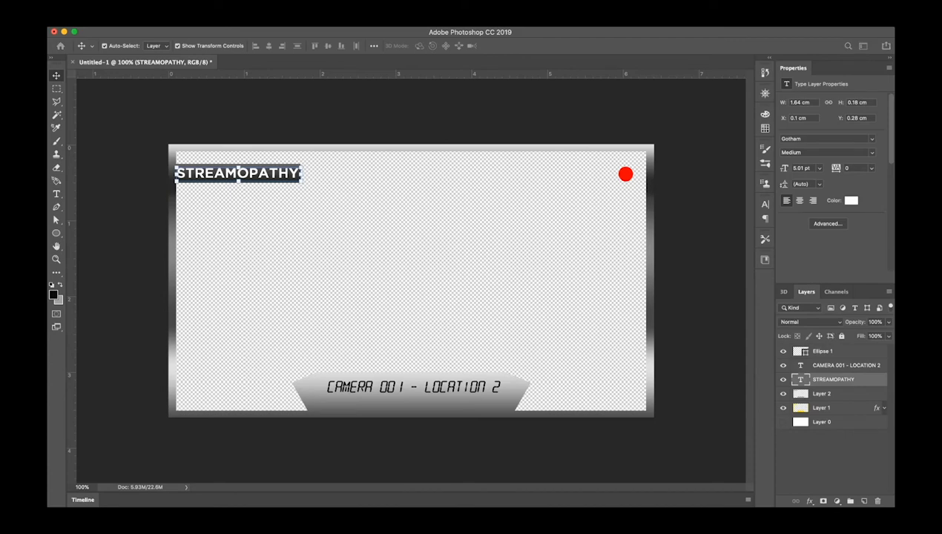
{"action": "key", "text": "super+j"}
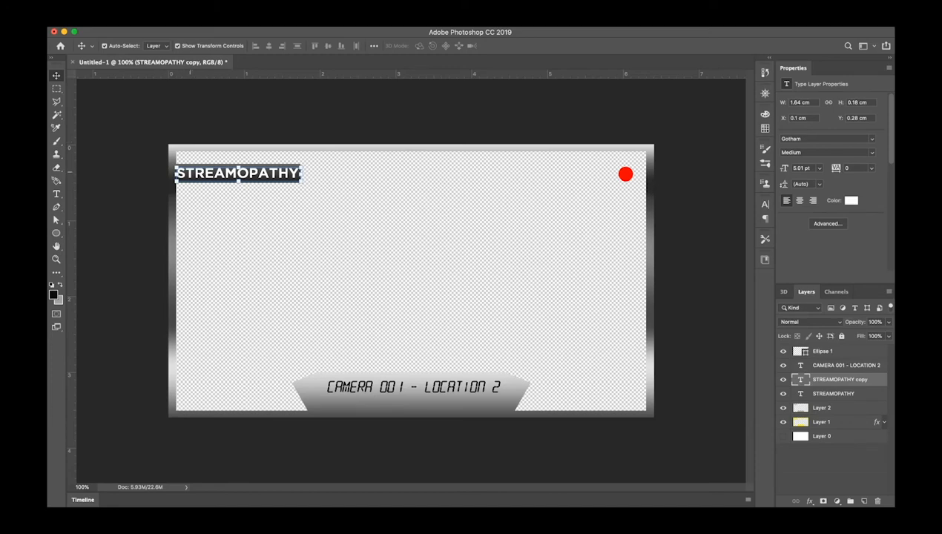
{"action": "left_click_drag", "start_coordinate": [190, 173], "coordinate": [501, 172]}
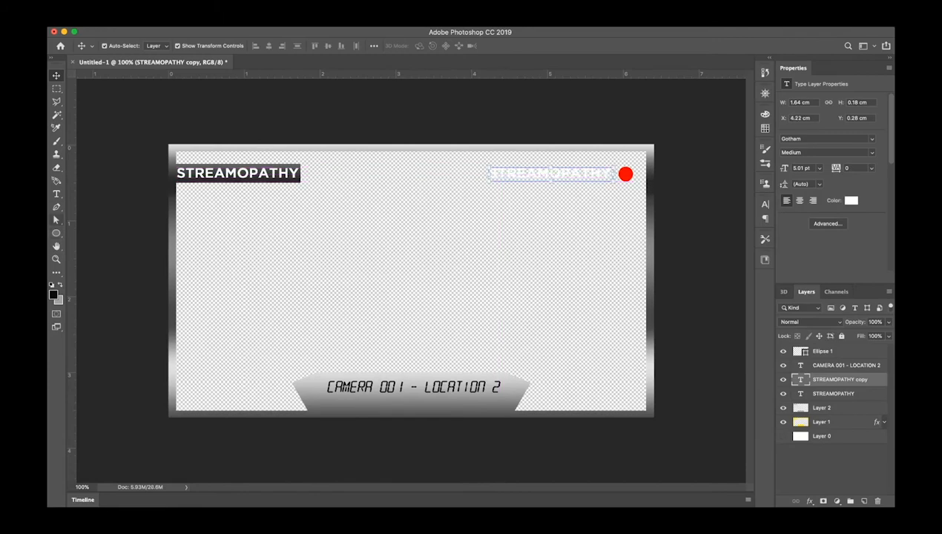
Change the duplicated label's text to REC
{"action": "left_click", "coordinate": [57, 194]}
{"action": "left_click", "coordinate": [577, 172]}
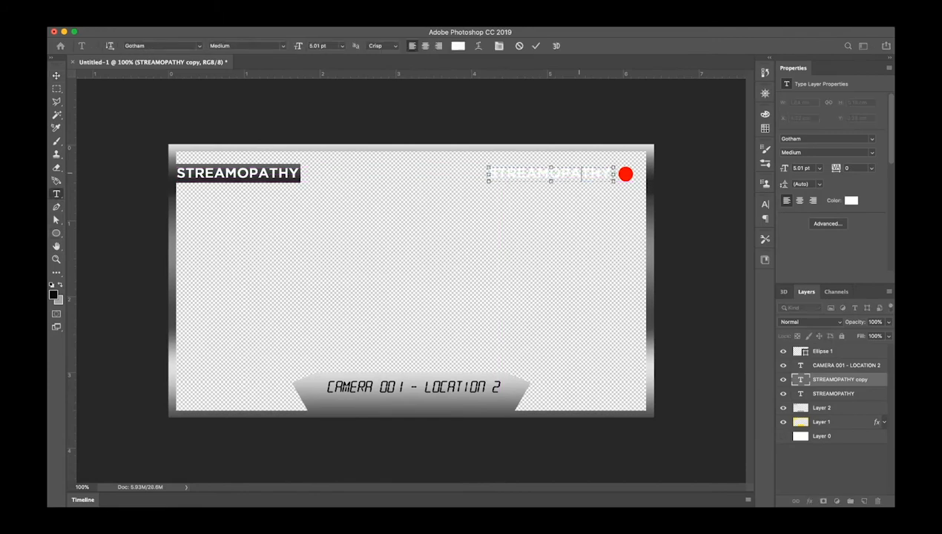
{"action": "double_click", "coordinate": [576, 172]}
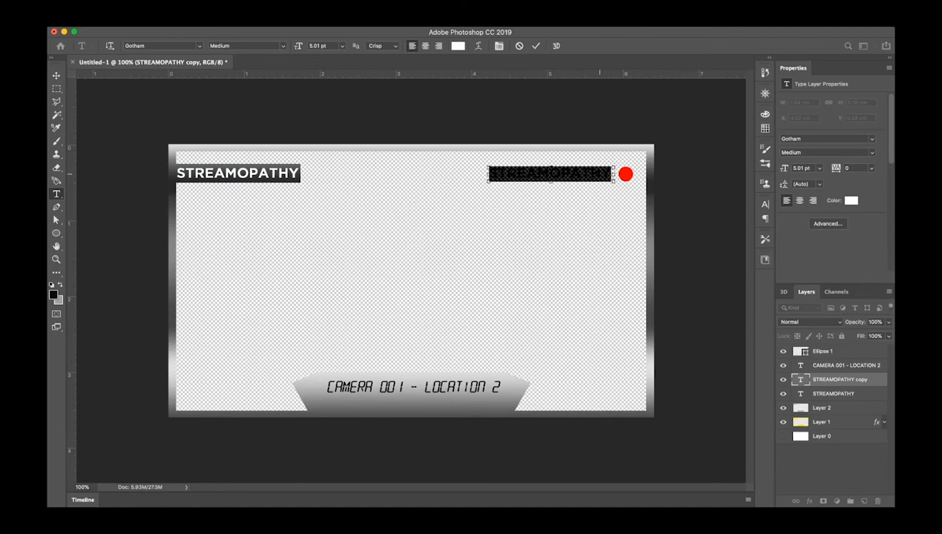
{"action": "type", "text": "REC"}
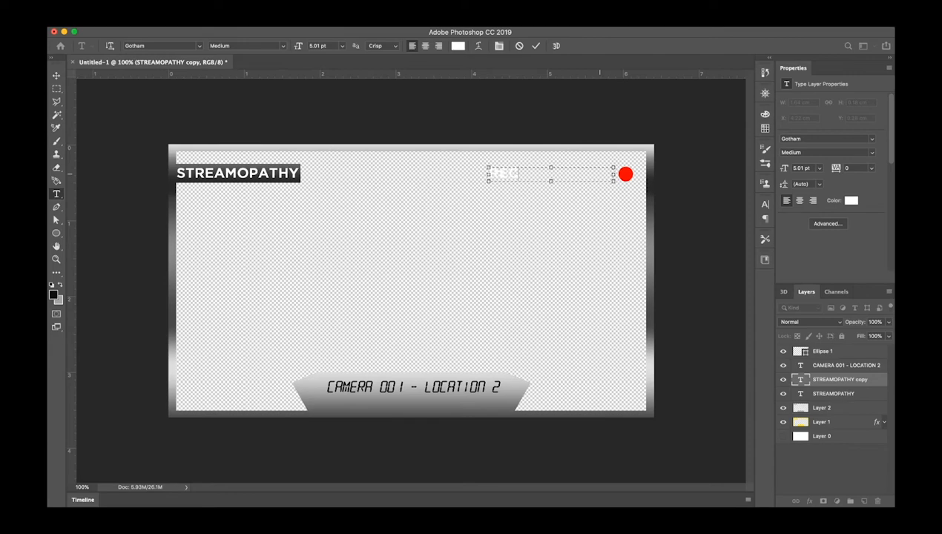
Narrow the REC text box from its left side to about 0.44 cm wide and colour the text in the circle's red
{"action": "key", "text": "super+a"}
{"action": "left_click_drag", "start_coordinate": [489, 175], "coordinate": [579, 180]}
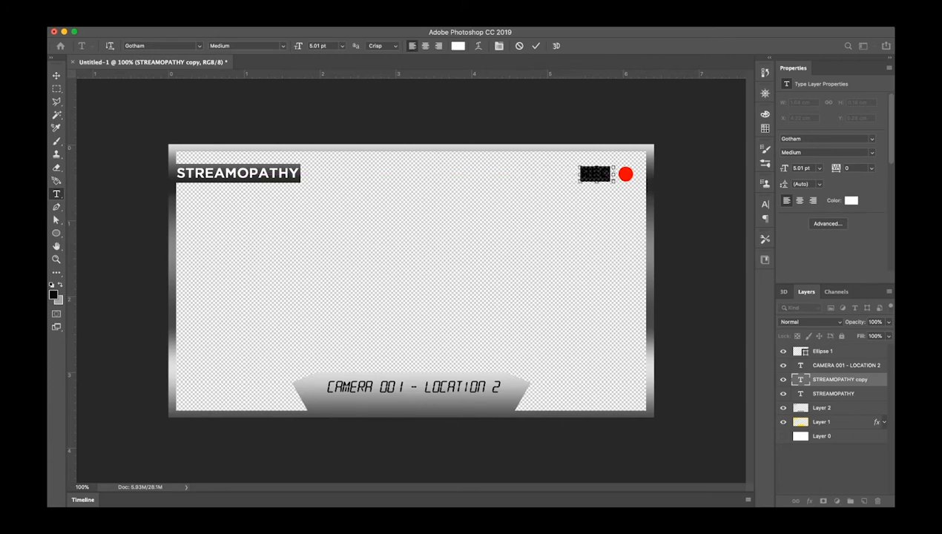
{"action": "left_click", "coordinate": [625, 179]}
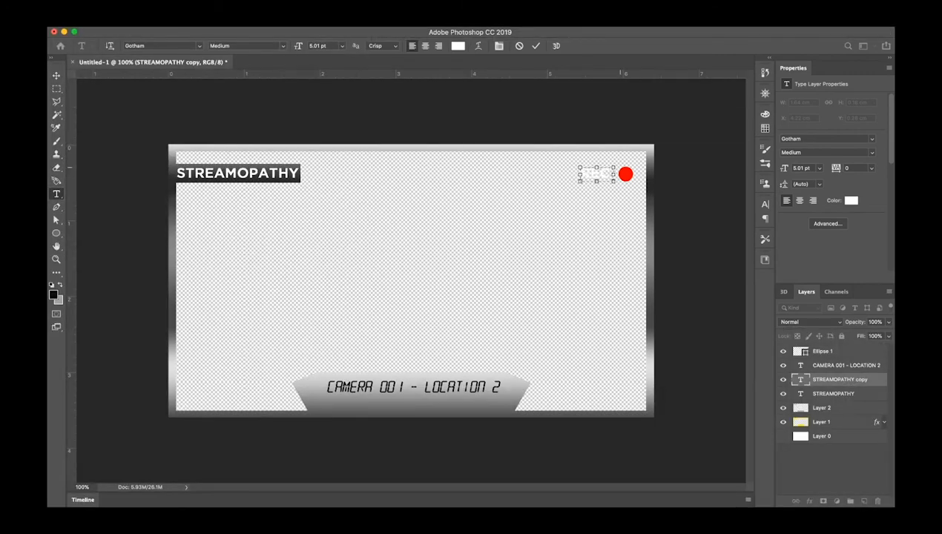
{"action": "left_click", "coordinate": [625, 176]}
{"action": "key", "text": "Return"}
{"action": "left_click", "coordinate": [536, 45]}
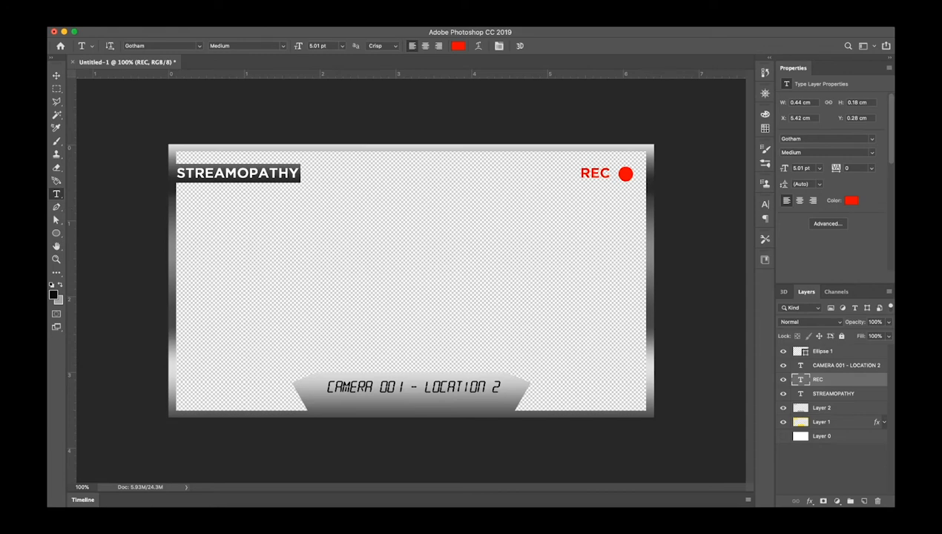
Move the red circle closer to the REC text and nudge it into vertical alignment with the lettering
{"action": "key", "text": "v"}
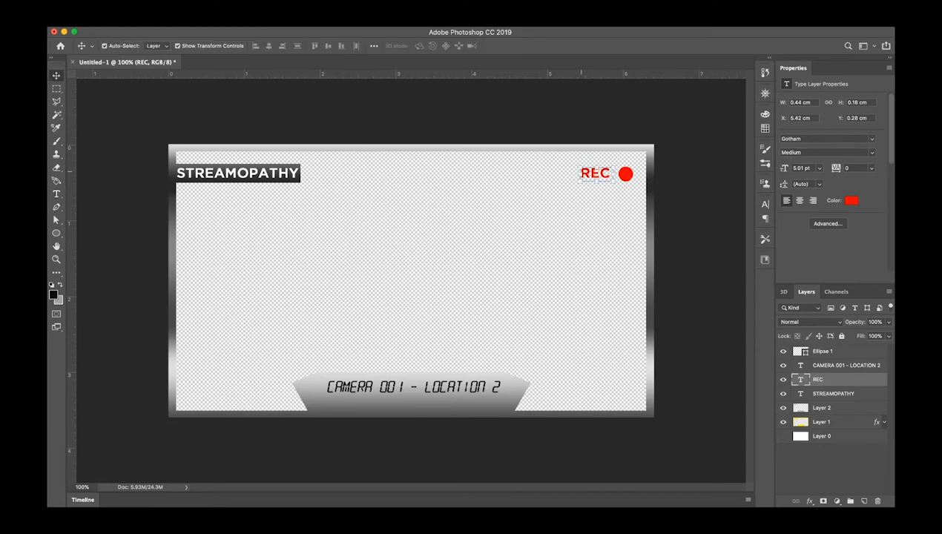
{"action": "left_click", "coordinate": [625, 174]}
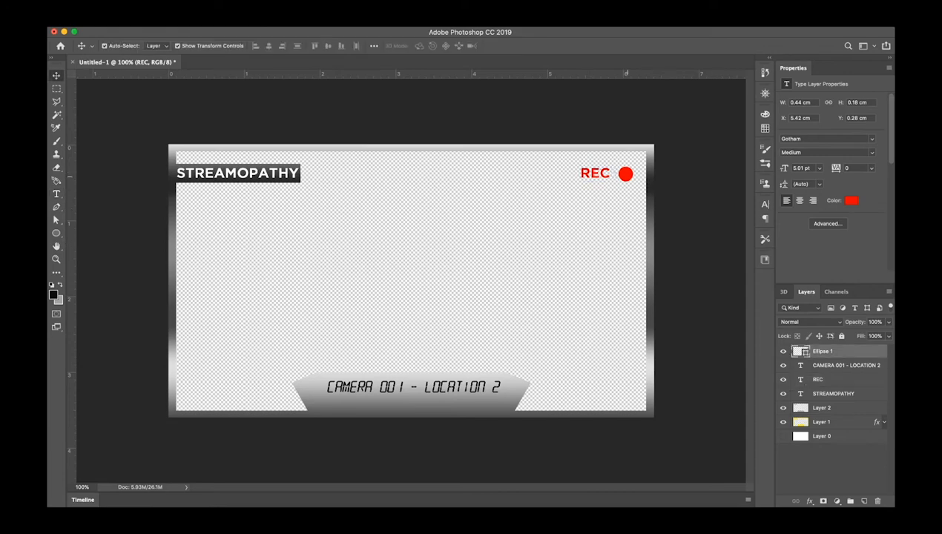
{"action": "left_click_drag", "start_coordinate": [626, 173], "coordinate": [624, 173]}
{"action": "key", "text": "Down"}
{"action": "key", "text": "Down"}
{"action": "key", "text": "Down"}
{"action": "key", "text": "Down"}
{"action": "key", "text": "Down"}
{"action": "key", "text": "Down"}
{"action": "key", "text": "Down"}
{"action": "key", "text": "Down"}
{"action": "key", "text": "Down"}
{"action": "key", "text": "Down"}
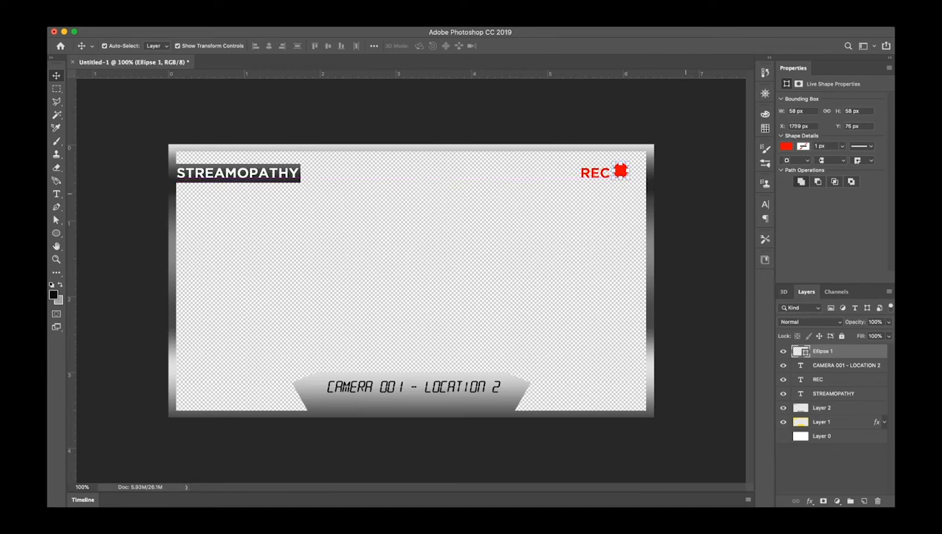
{"action": "key", "text": "Down"}
{"action": "key", "text": "Right"}
{"action": "key", "text": "Right"}
{"action": "key", "text": "Right"}
{"action": "left_click", "coordinate": [671, 188]}
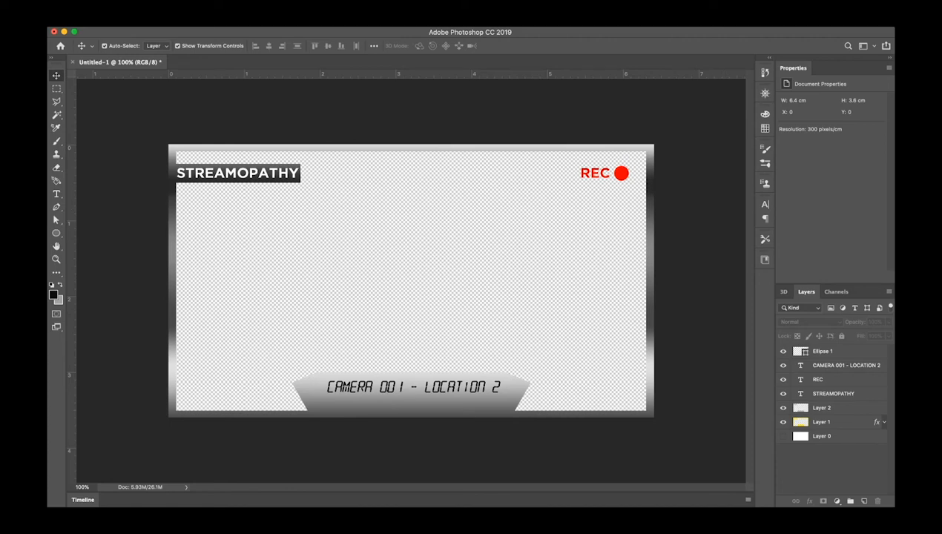
{"action": "left_click", "coordinate": [822, 422]}
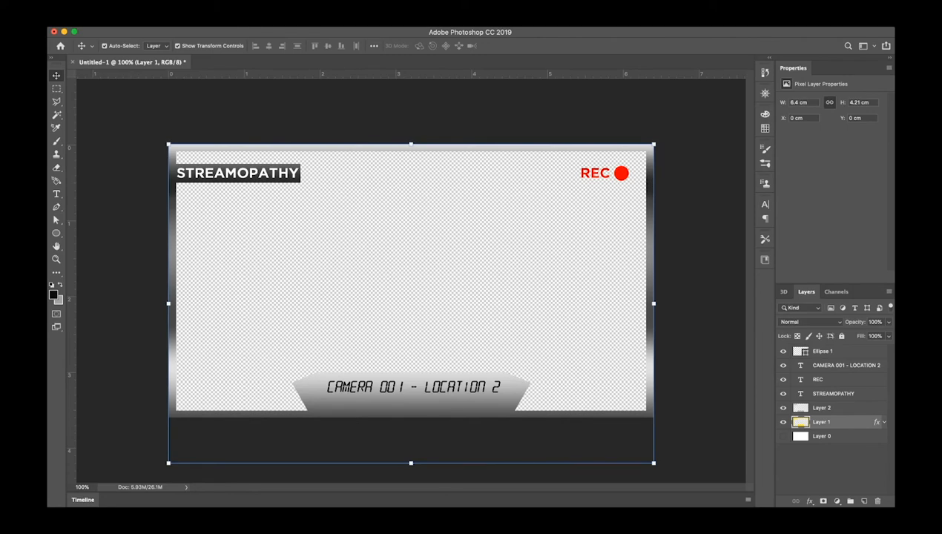
{"action": "key", "text": "h"}
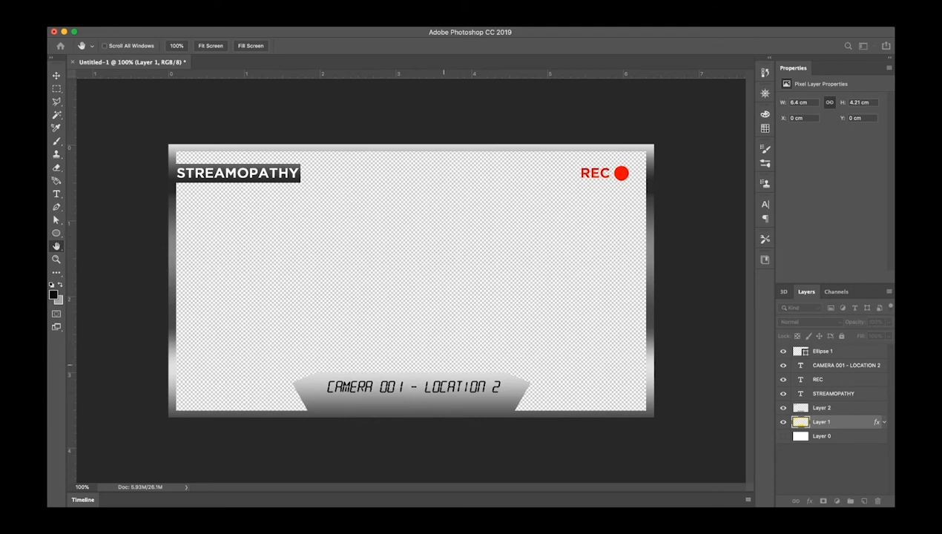
{"action": "key", "text": "v"}
{"action": "left_click", "coordinate": [714, 351]}
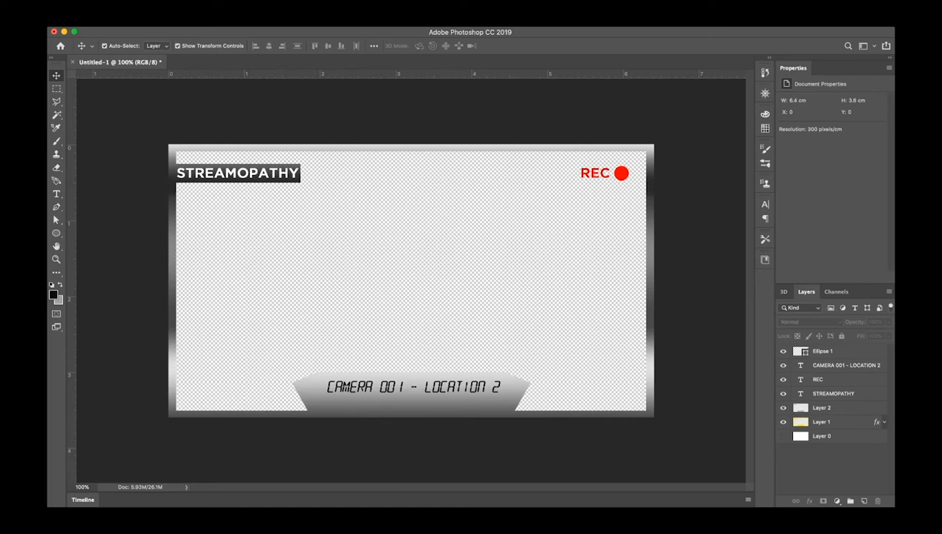
Add a soft, close drop shadow to Layer 1 so the frame, label bar and name plate stand off the canvas
{"action": "left_click", "coordinate": [822, 422]}
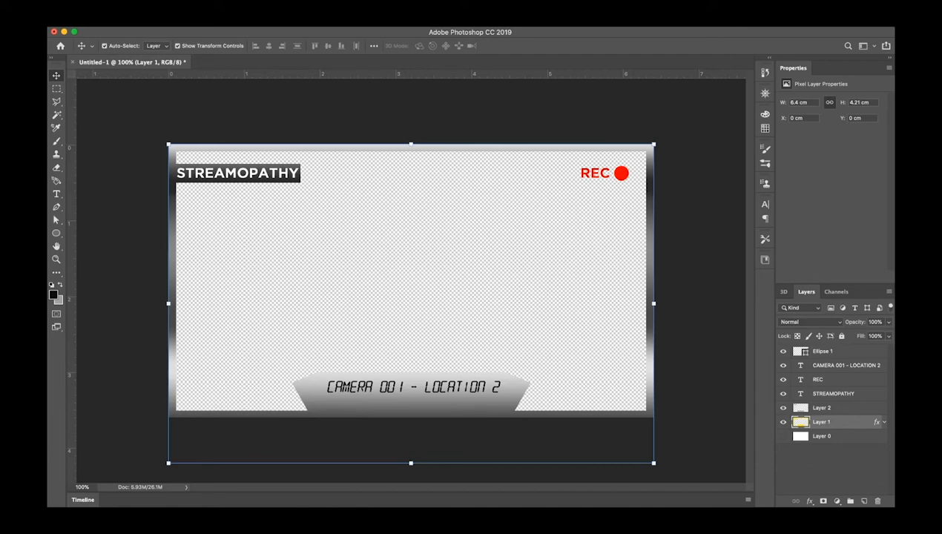
{"action": "key", "text": "space"}
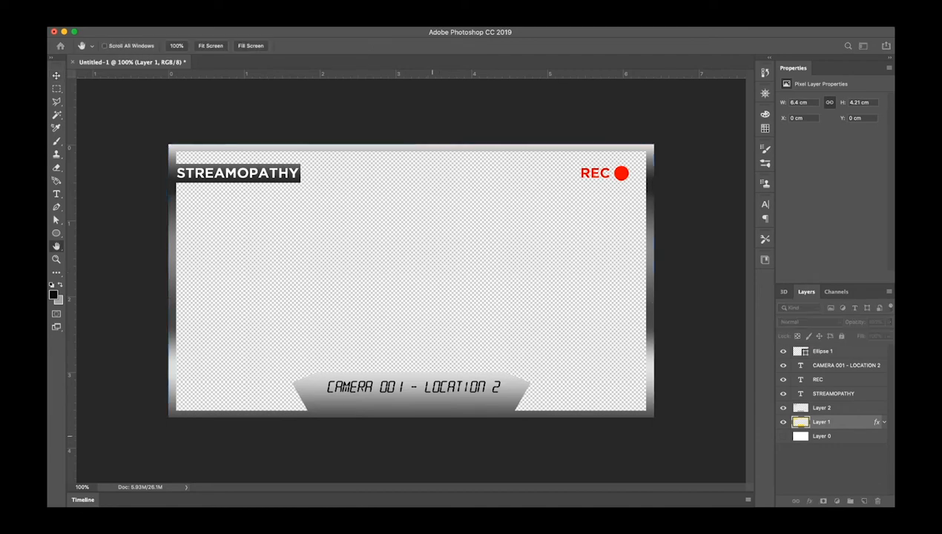
{"action": "left_click", "coordinate": [442, 440]}
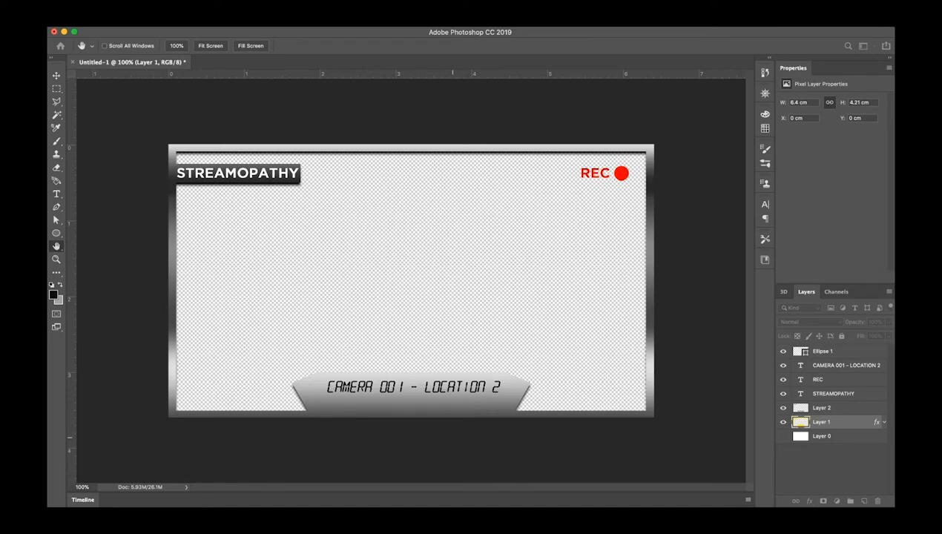
{"action": "left_click", "coordinate": [452, 438]}
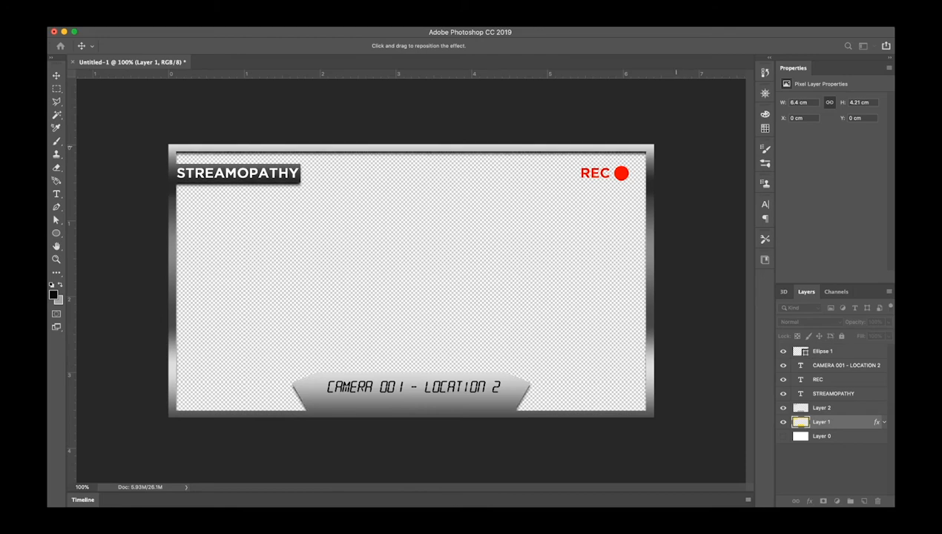
{"action": "left_click_drag", "start_coordinate": [685, 139], "coordinate": [684, 139]}
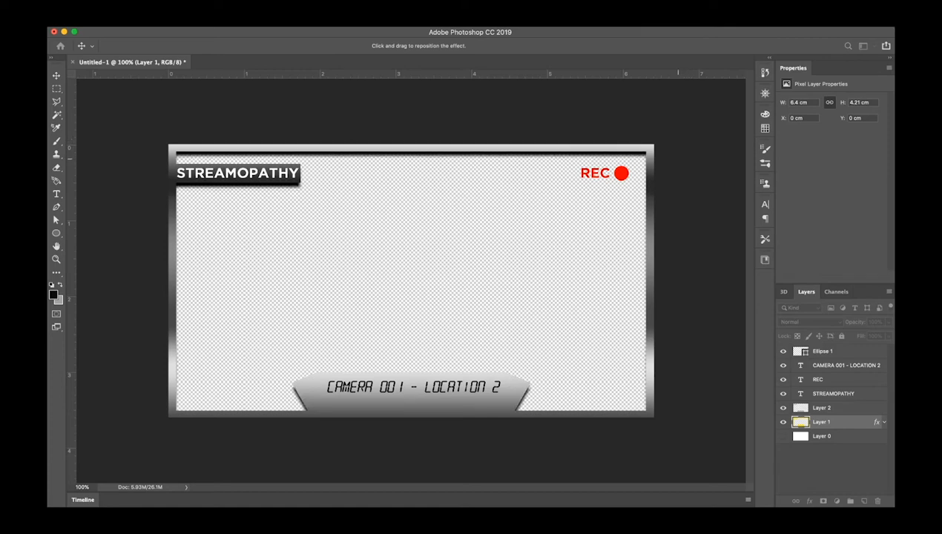
{"action": "left_click", "coordinate": [720, 164]}
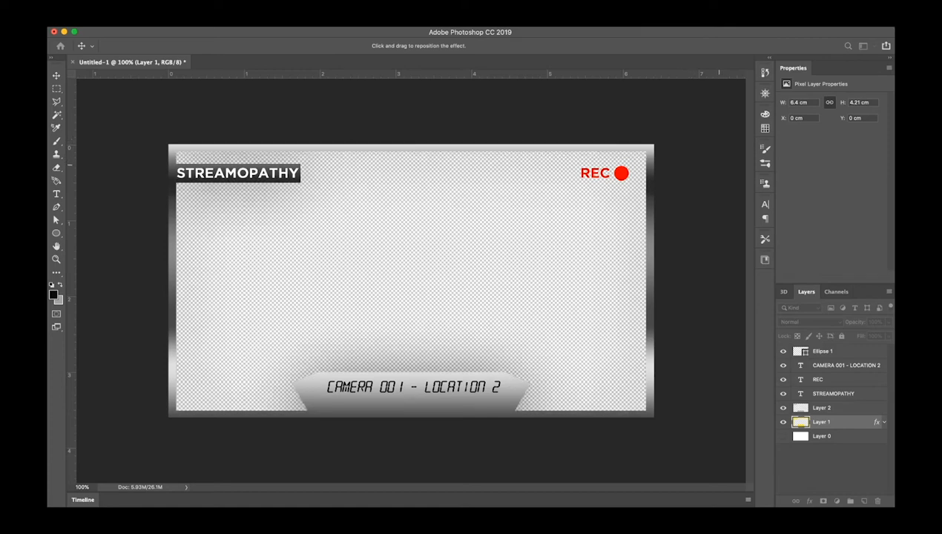
{"action": "left_click_drag", "start_coordinate": [692, 159], "coordinate": [680, 155]}
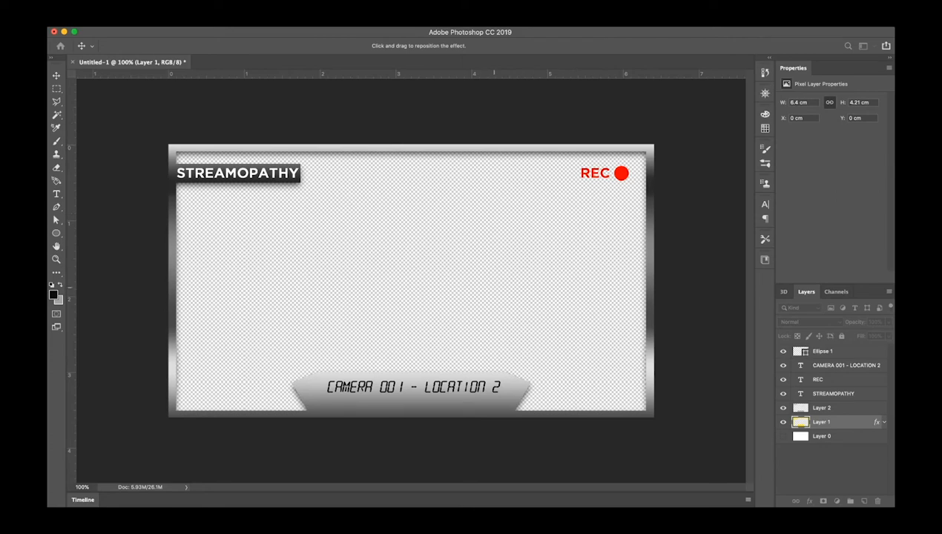
{"action": "left_click", "coordinate": [488, 285]}
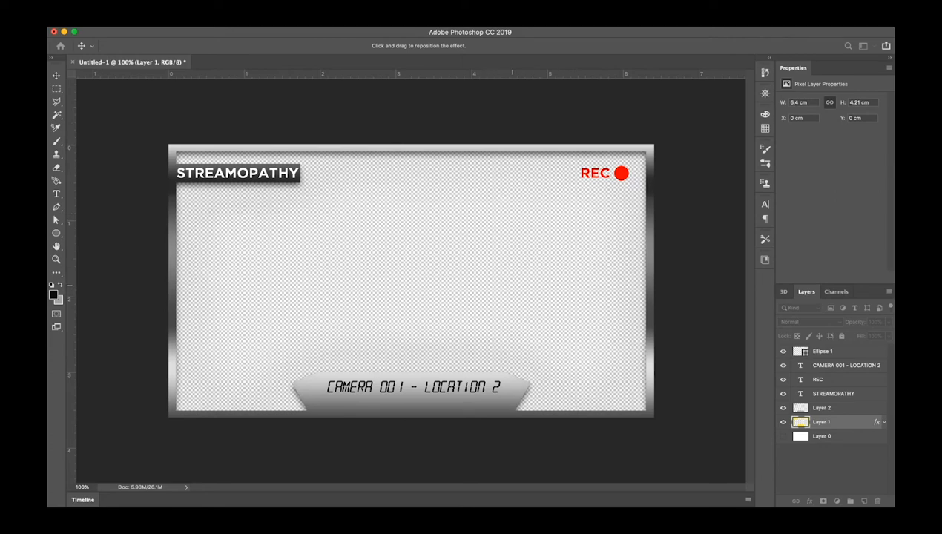
Add soft dark shading along the inner edges of Layer 1's frame and name plate, and apply the layer style
{"action": "key", "text": "h"}
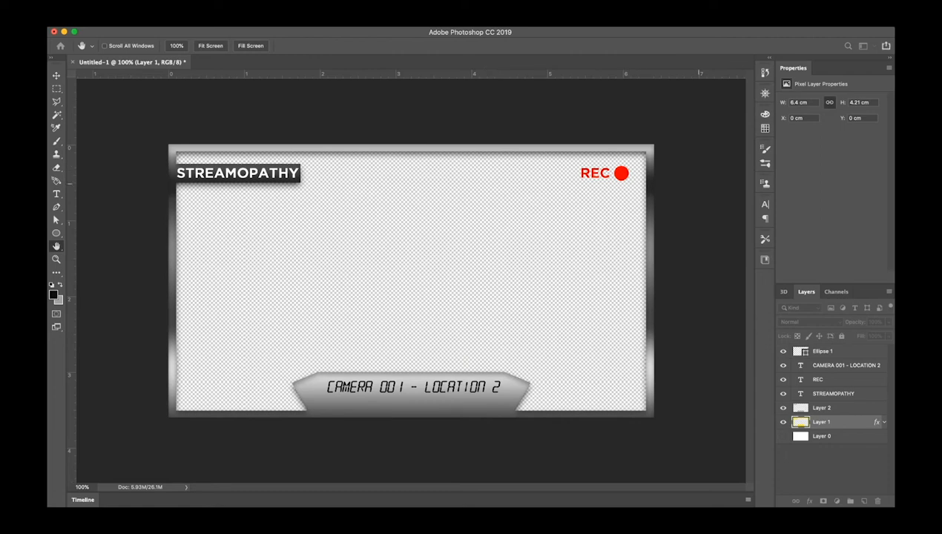
{"action": "key", "text": "v"}
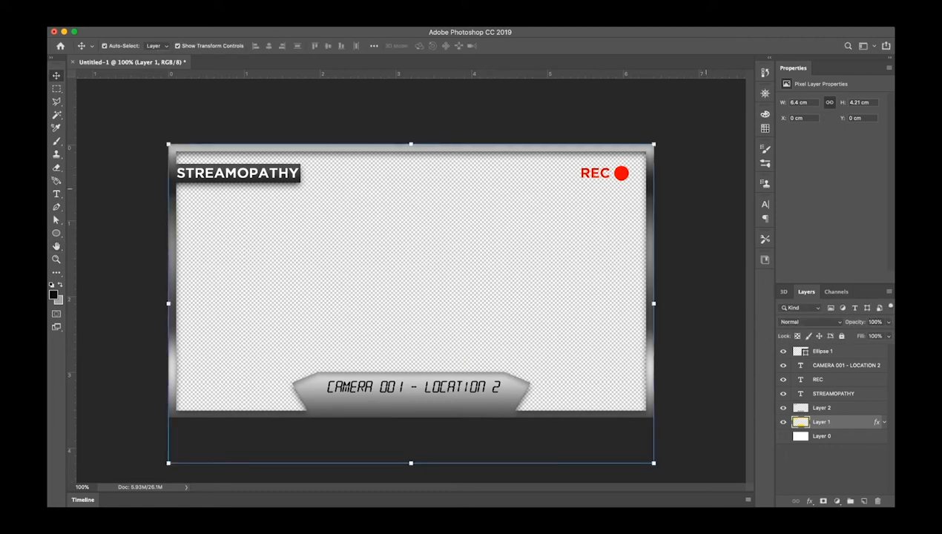
{"action": "left_click", "coordinate": [679, 256]}
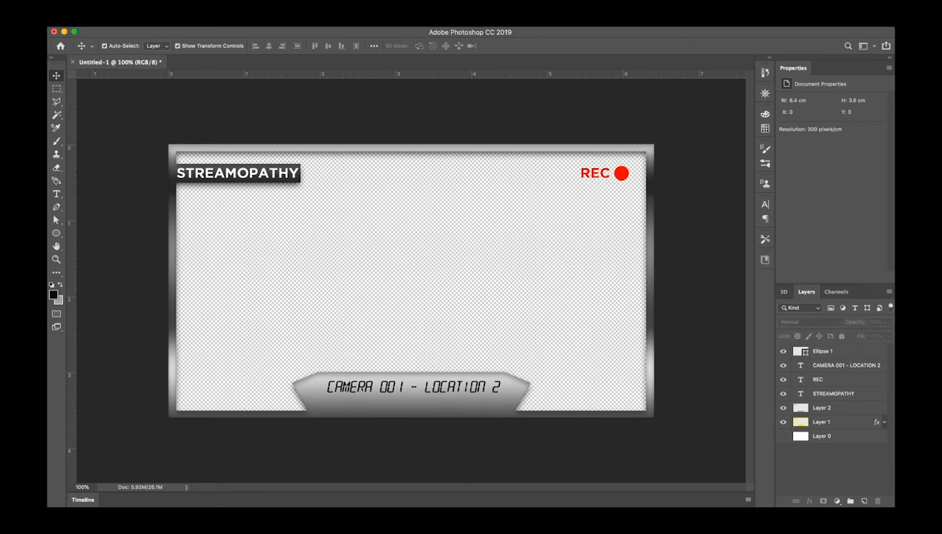
Duplicate Layer 1, remove the copy's layer effects and move the copy above Layer 2
{"action": "left_click", "coordinate": [822, 422]}
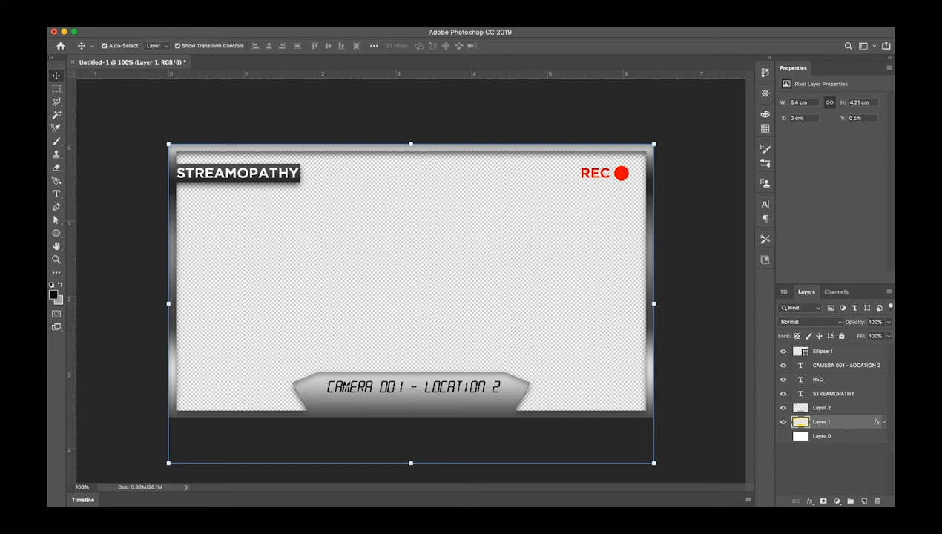
{"action": "key", "text": "super+shift+s"}
{"action": "key", "text": "super+j"}
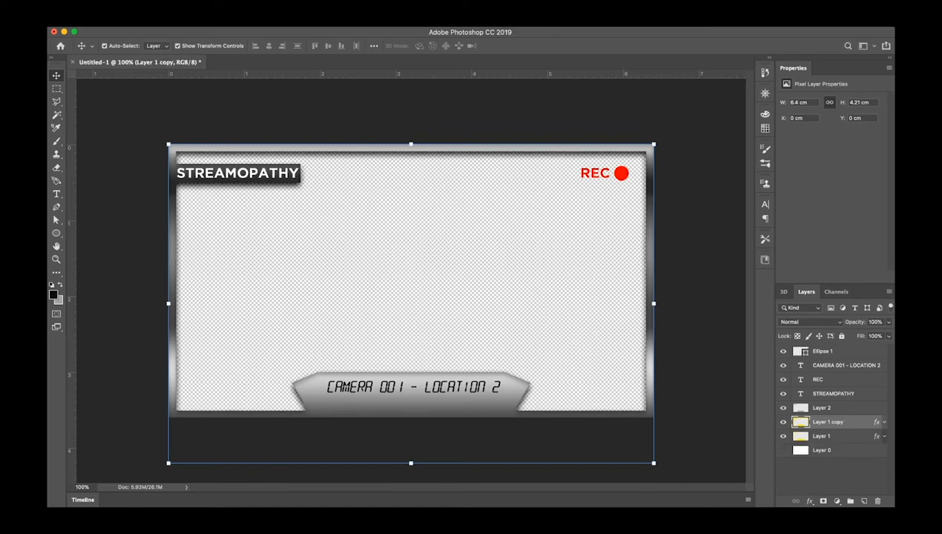
{"action": "left_click_drag", "start_coordinate": [876, 422], "coordinate": [737, 327]}
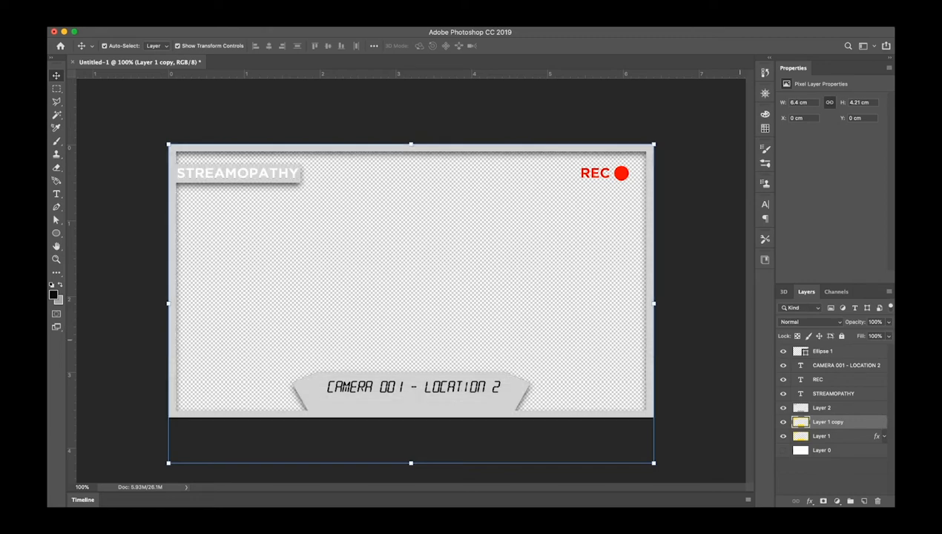
{"action": "key", "text": "super+bracketright"}
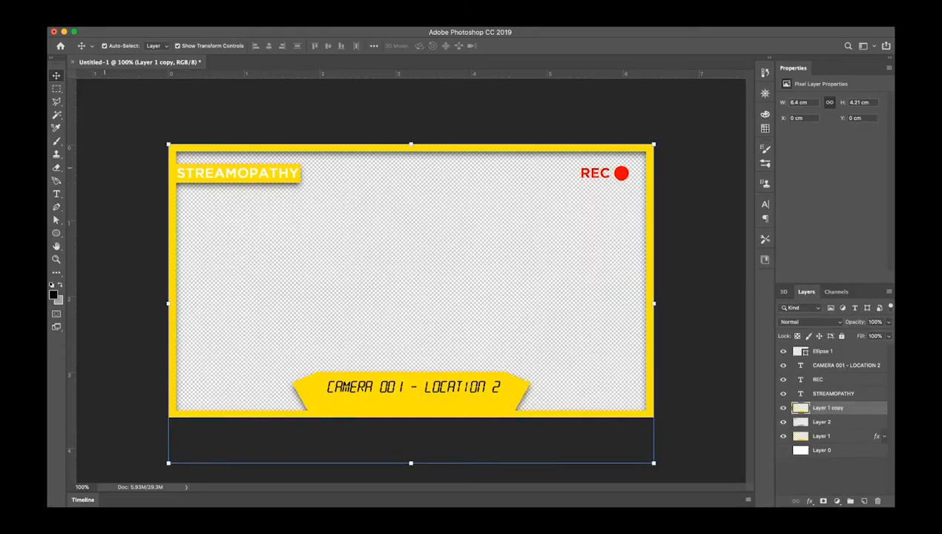
Erase everything on Layer 1 copy except the rectangular area around the camera name plate, and clear the selection
{"action": "left_click", "coordinate": [57, 88]}
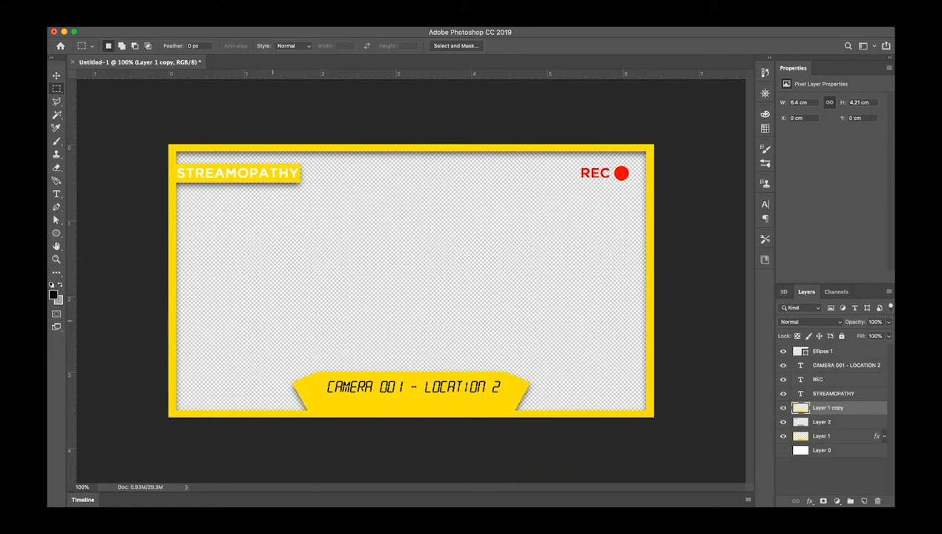
{"action": "left_click_drag", "start_coordinate": [273, 321], "coordinate": [415, 420]}
{"action": "key", "text": "super+shift+i"}
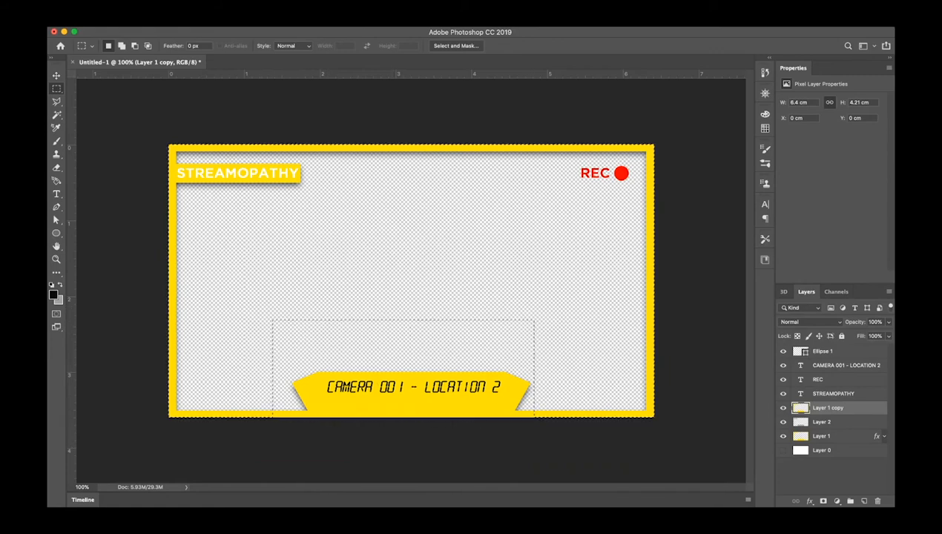
{"action": "key", "text": "BackSpace"}
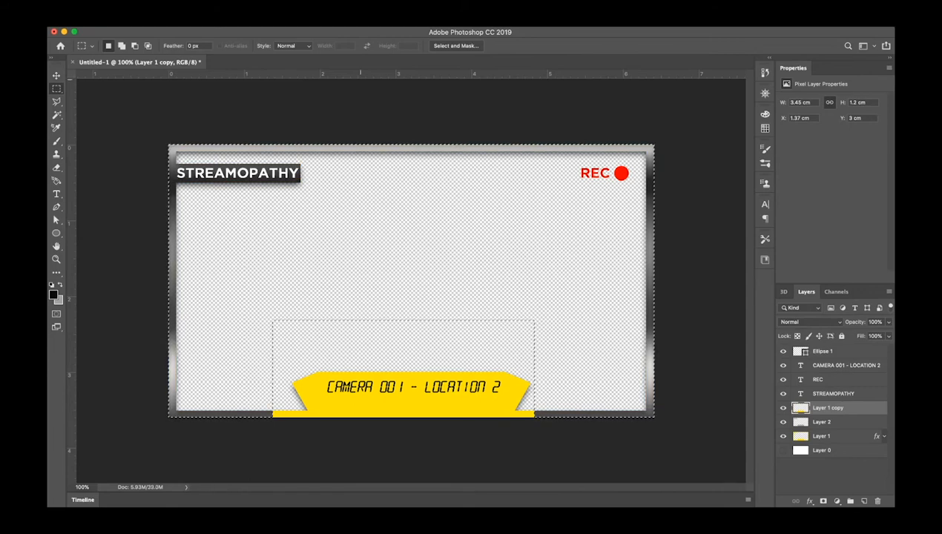
{"action": "key", "text": "super+d"}
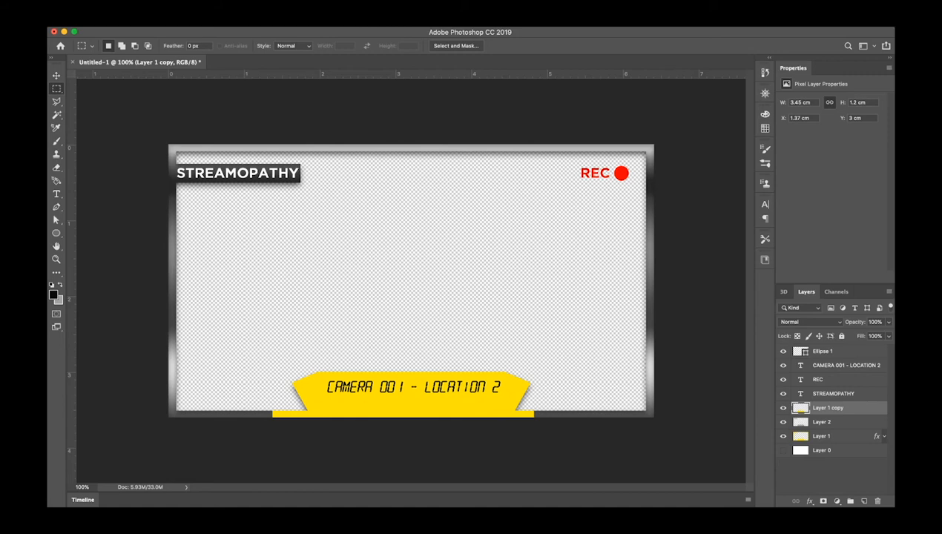
Trim the yellow name plate copy to a contracted selection of its own outline, exposing the metallic plate as a border
{"action": "left_click", "coordinate": [800, 408], "text": "super"}
{"action": "left_click", "coordinate": [521, 251]}
{"action": "key", "text": "shift+super+i"}
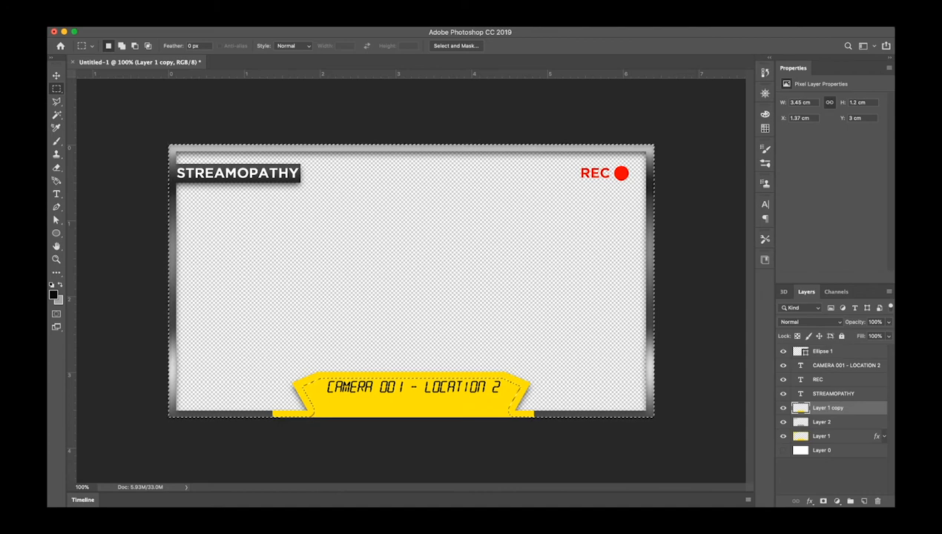
{"action": "key", "text": "Delete"}
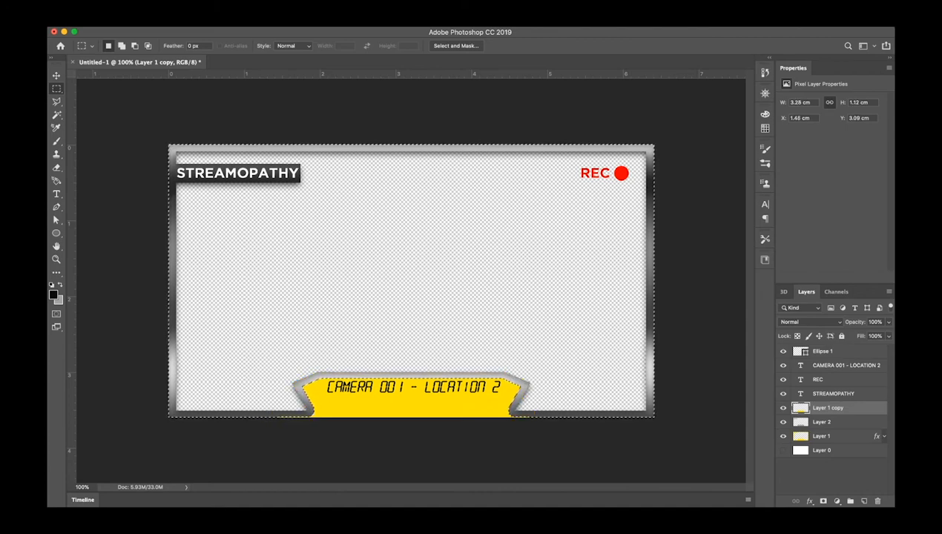
Cut off the lower strip of the yellow plate with a rectangular selection nudged down to leave an even border
{"action": "key", "text": "super+d"}
{"action": "left_click_drag", "start_coordinate": [260, 400], "coordinate": [529, 459]}
{"action": "key", "text": "Down"}
{"action": "key", "text": "Down"}
{"action": "key", "text": "Down"}
{"action": "key", "text": "Down"}
{"action": "key", "text": "Down"}
{"action": "key", "text": "Down"}
{"action": "key", "text": "Down"}
{"action": "key", "text": "Down"}
{"action": "key", "text": "Down"}
{"action": "key", "text": "Down"}
{"action": "key", "text": "Down"}
{"action": "key", "text": "Down"}
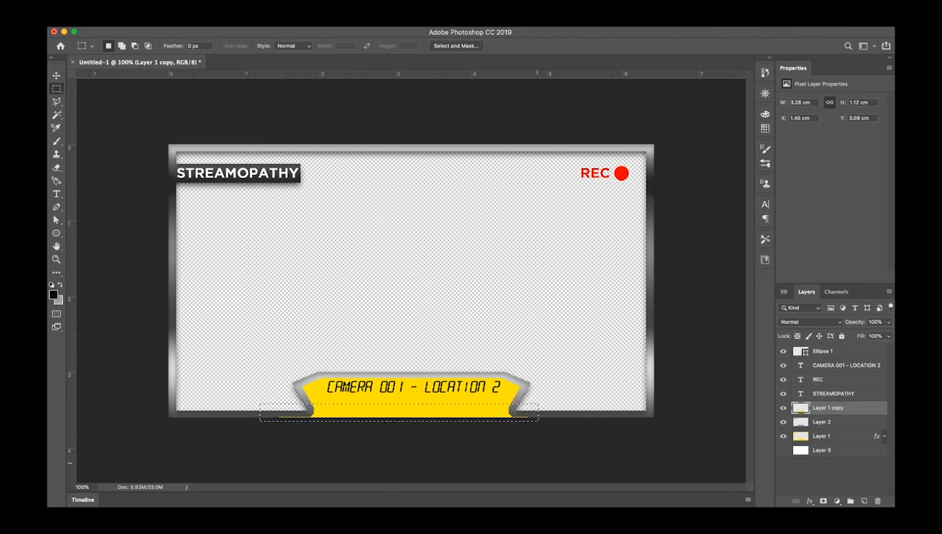
{"action": "key", "text": "Down"}
{"action": "key", "text": "Down"}
{"action": "key", "text": "Down"}
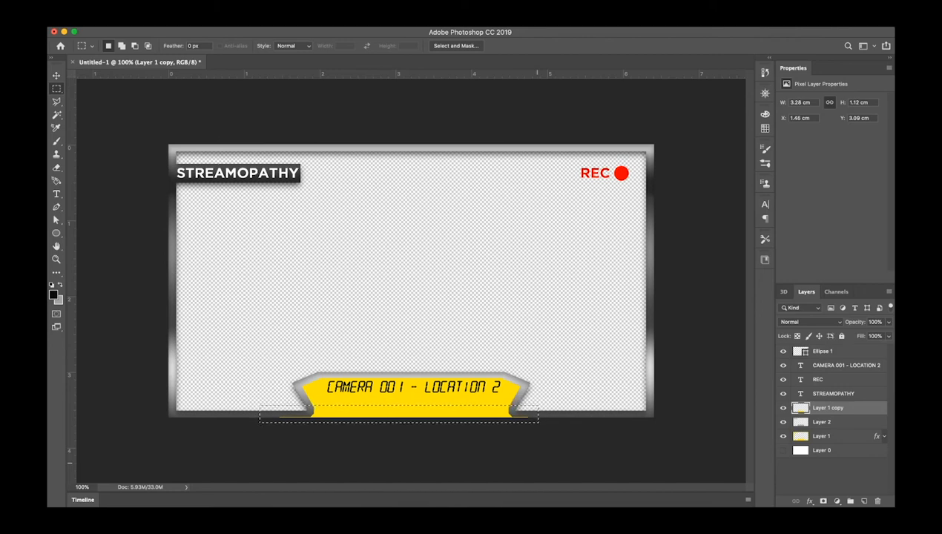
{"action": "key", "text": "Delete"}
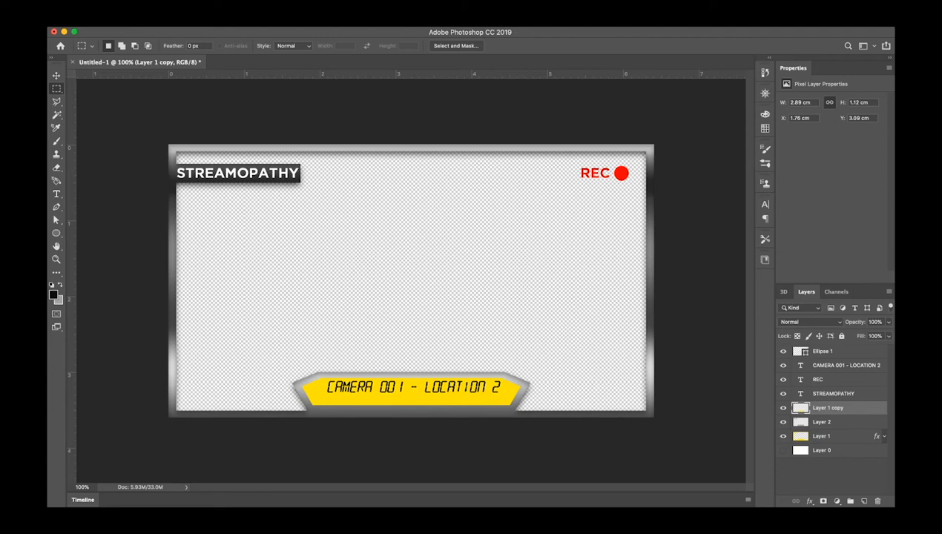
Apply a Color Overlay in a muted dark green to the inset plate on Layer 1 copy
{"action": "key", "text": "space"}
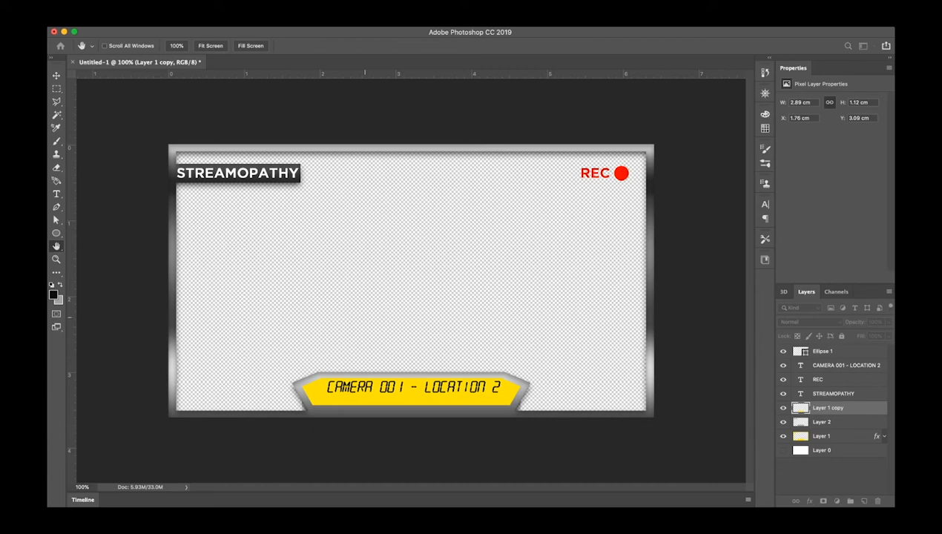
{"action": "left_click", "coordinate": [362, 309]}
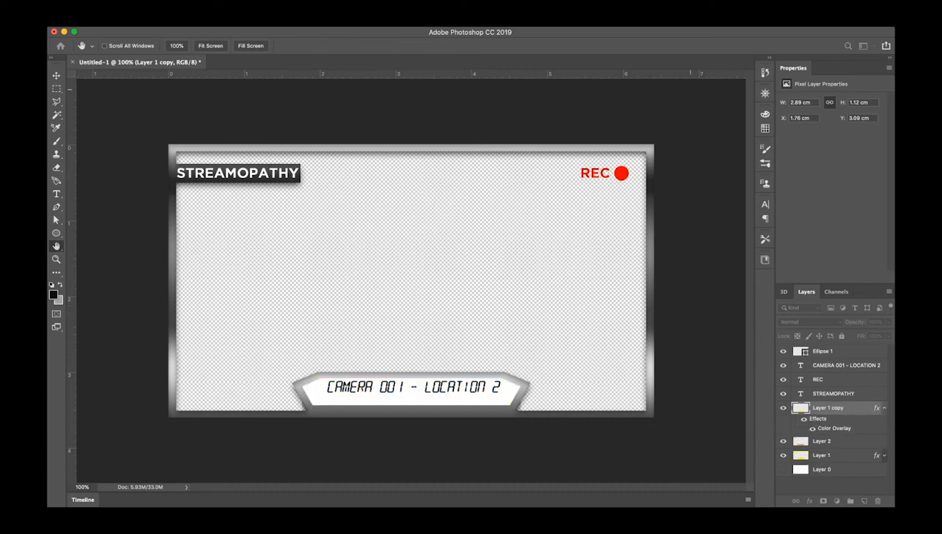
{"action": "key", "text": "i"}
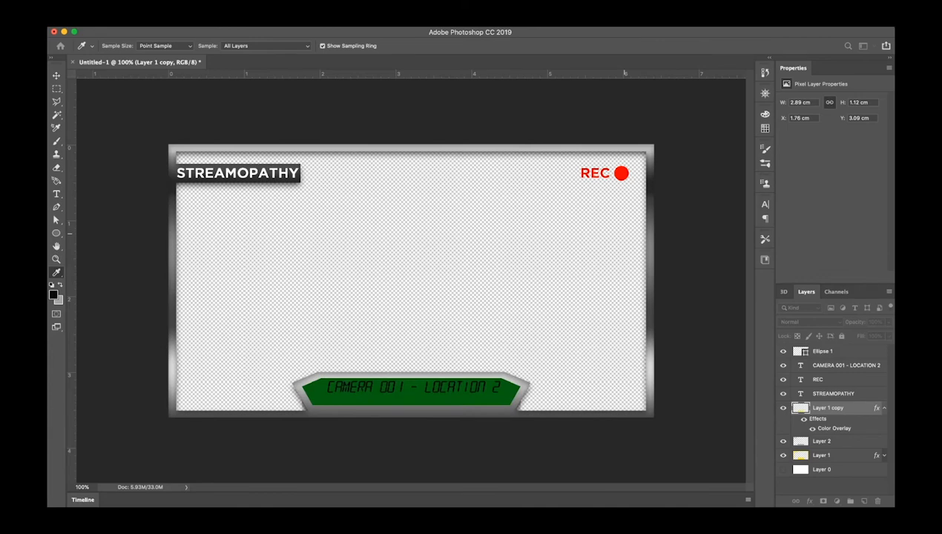
{"action": "left_click", "coordinate": [626, 223]}
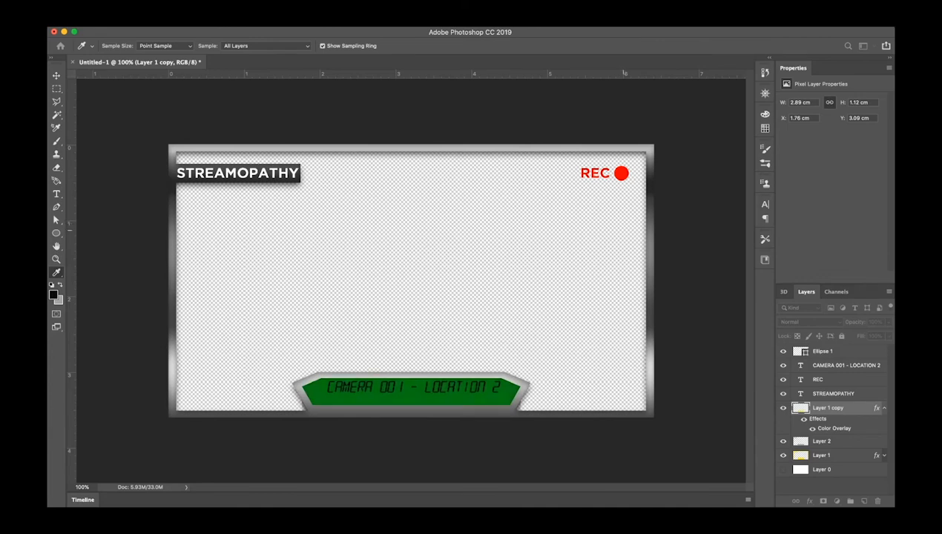
{"action": "left_click_drag", "start_coordinate": [624, 230], "coordinate": [606, 237]}
{"action": "left_click", "coordinate": [580, 212]}
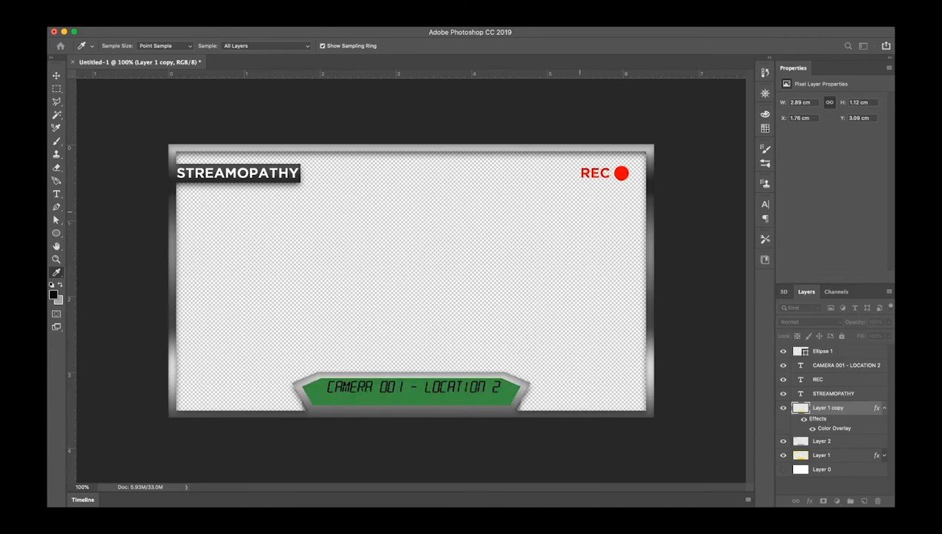
{"action": "left_click", "coordinate": [582, 236]}
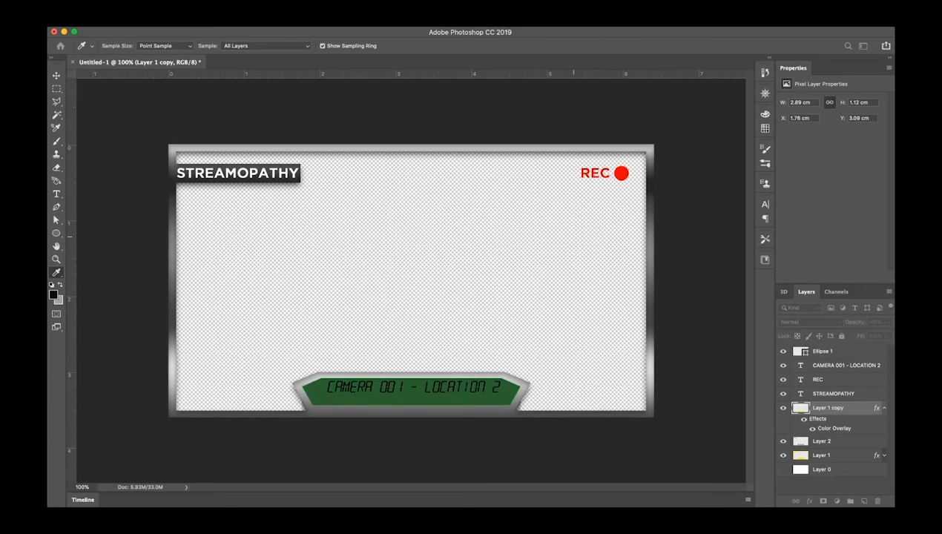
{"action": "left_click", "coordinate": [597, 219]}
{"action": "left_click", "coordinate": [581, 228]}
{"action": "key", "text": "h"}
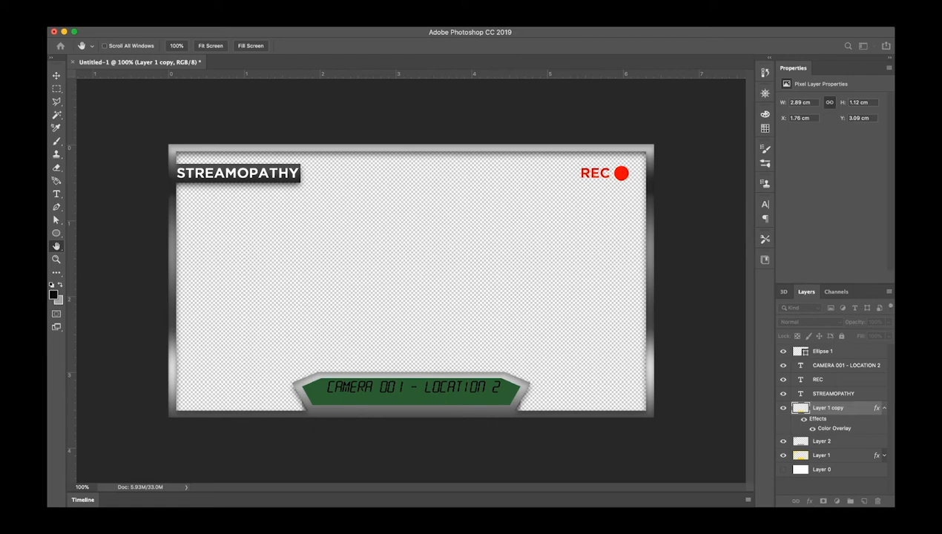
{"action": "left_click", "coordinate": [694, 395]}
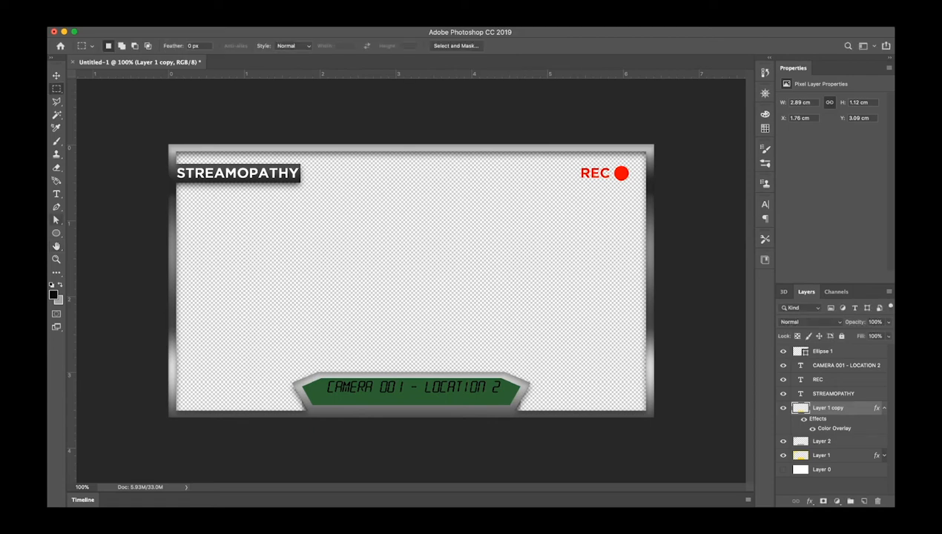
Recolour the entire CAMERA 001 - LOCATION 2 text white
{"action": "left_click", "coordinate": [56, 193]}
{"action": "left_click", "coordinate": [387, 386]}
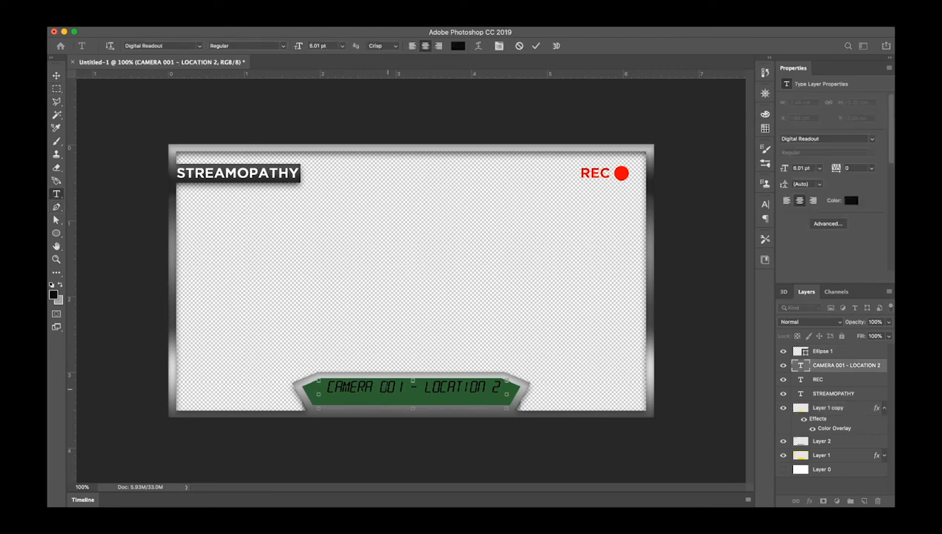
{"action": "key", "text": "super+a"}
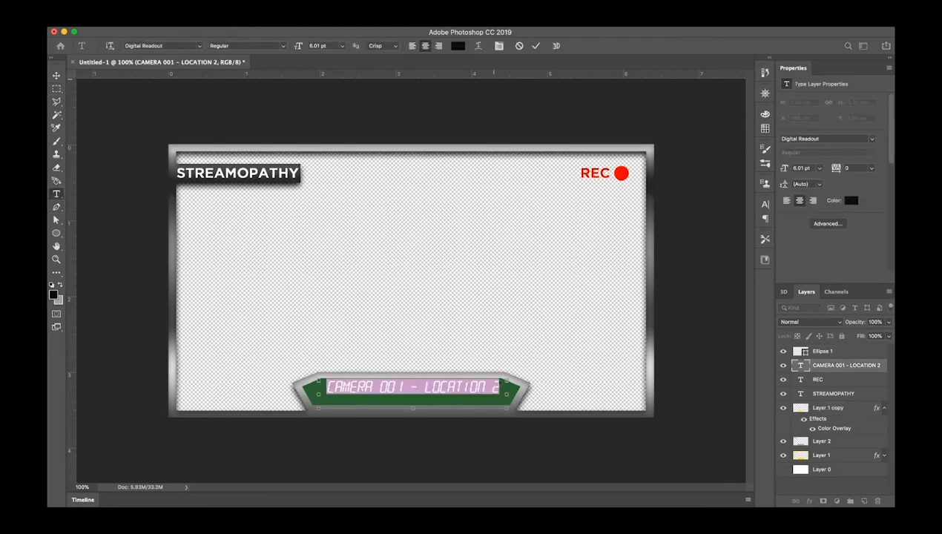
{"action": "key", "text": "Right"}
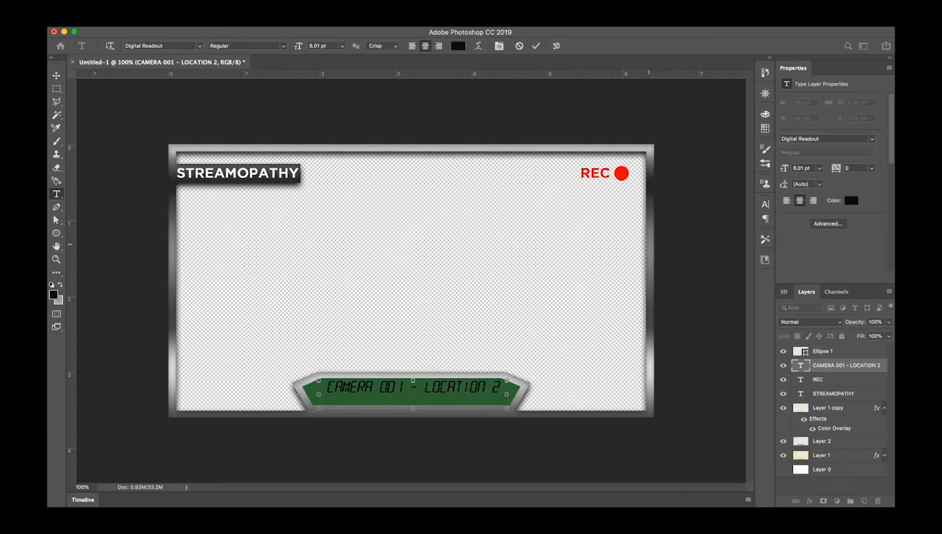
{"action": "left_click", "coordinate": [532, 168]}
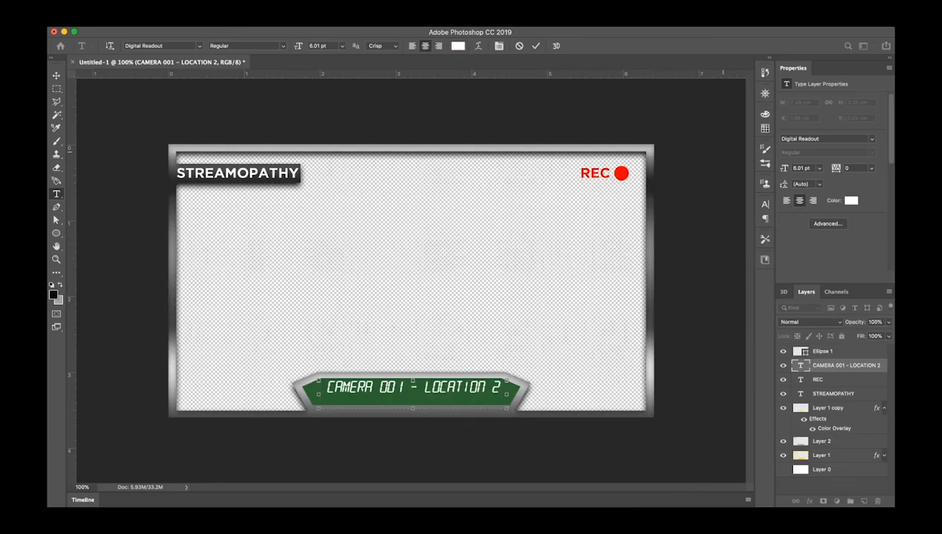
{"action": "key", "text": "super+a"}
{"action": "left_click", "coordinate": [534, 46]}
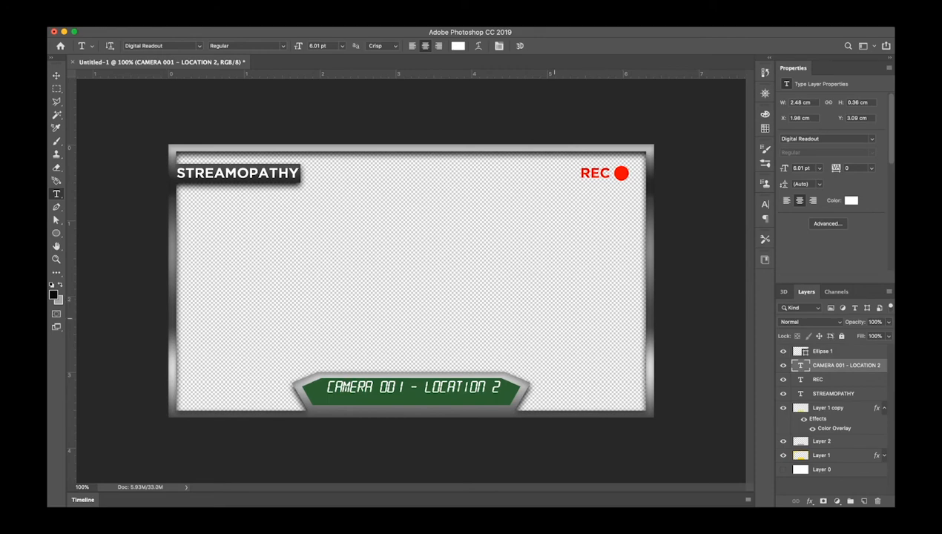
Recolour the entire CAMERA 001 - LOCATION 2 text a dark golden yellow and commit the edit
{"action": "left_click", "coordinate": [466, 384]}
{"action": "key", "text": "super+a"}
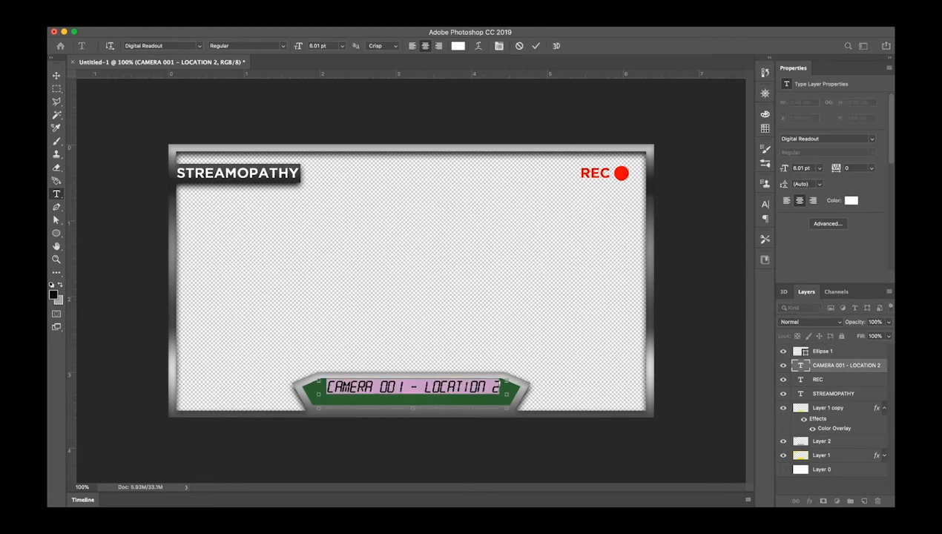
{"action": "left_click", "coordinate": [467, 386]}
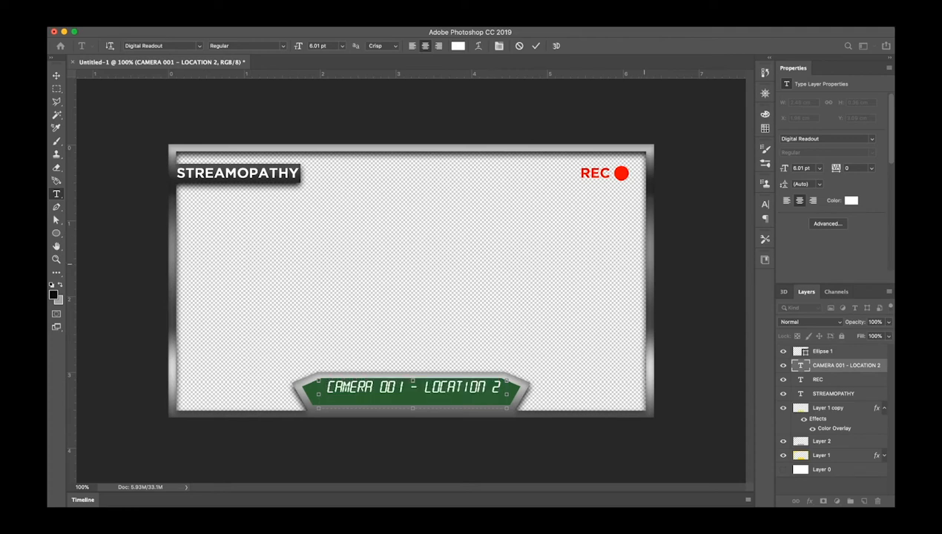
{"action": "left_click", "coordinate": [611, 234]}
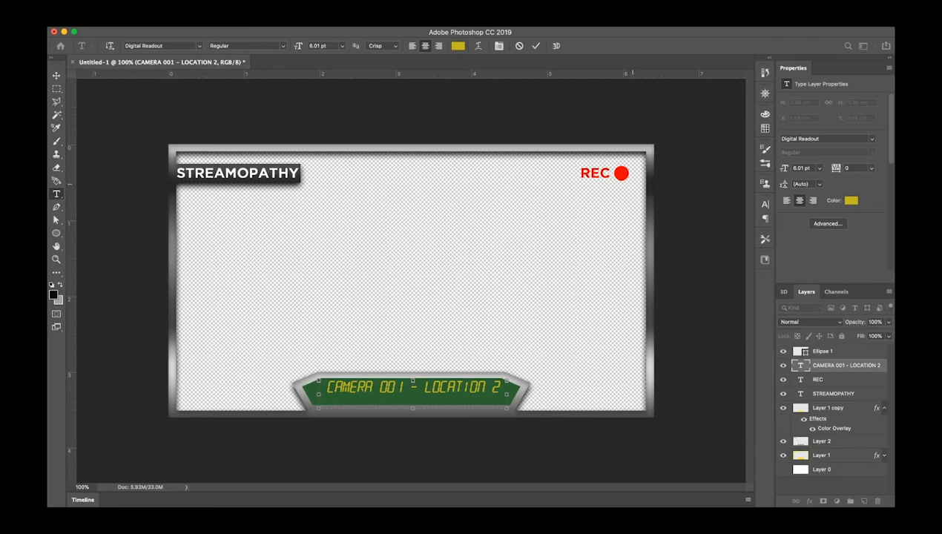
{"action": "key", "text": "super+a"}
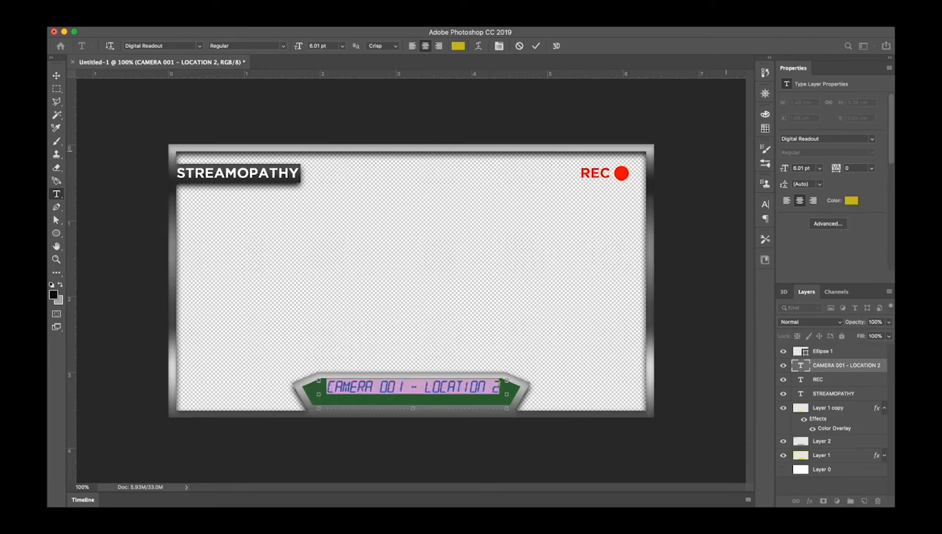
{"action": "left_click", "coordinate": [535, 46]}
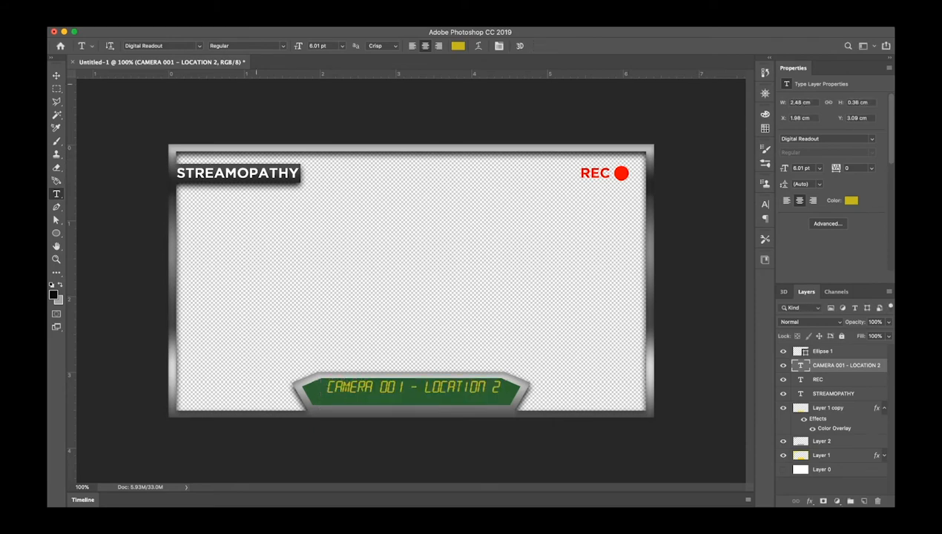
Move the CAMERA 001 - LOCATION 2 text down to Y 3.14 cm so it sits vertically centred on the green plate
{"action": "key", "text": "v"}
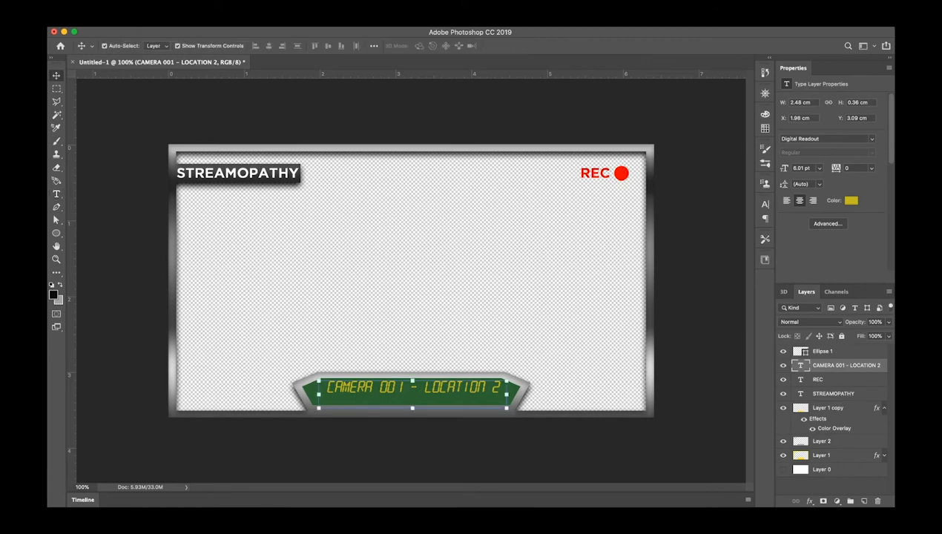
{"action": "left_click", "coordinate": [625, 298]}
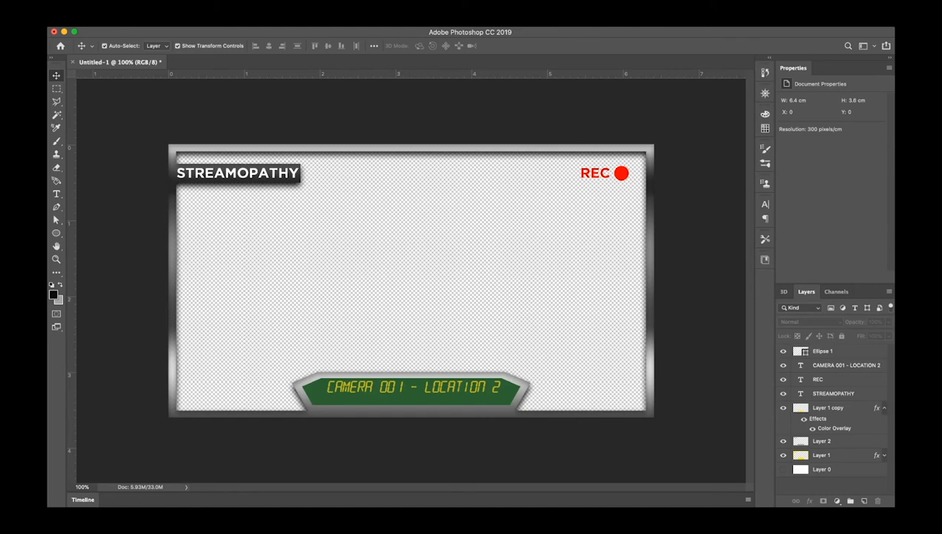
{"action": "left_click", "coordinate": [414, 388]}
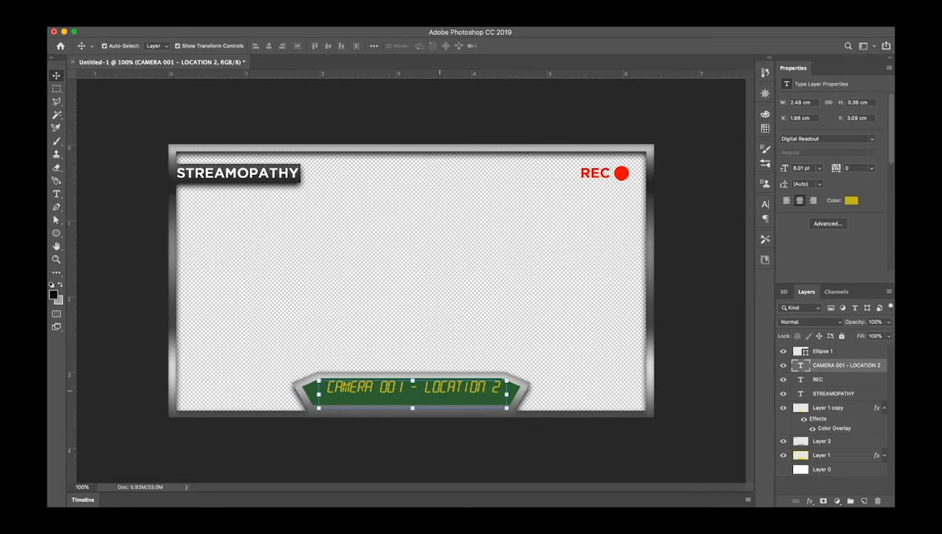
{"action": "left_click_drag", "start_coordinate": [413, 388], "coordinate": [413, 390]}
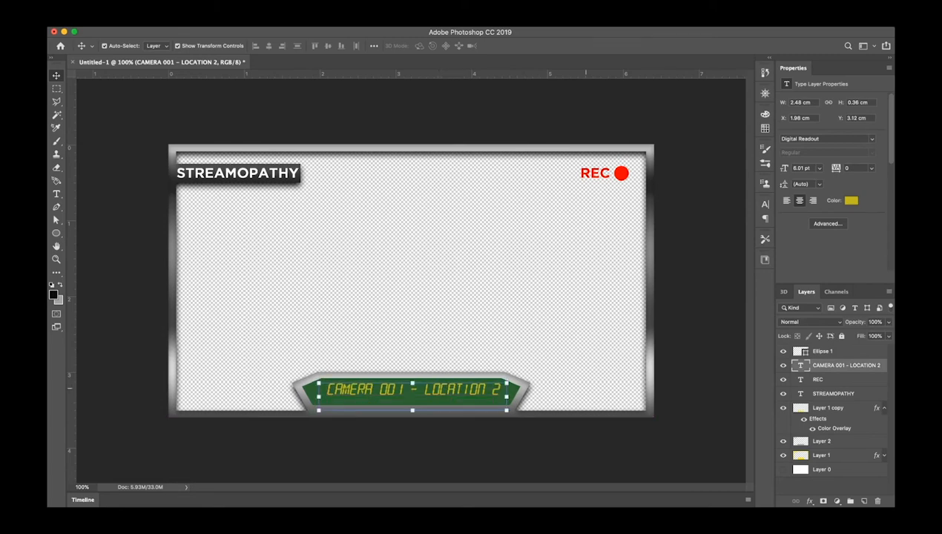
{"action": "key", "text": "Down"}
{"action": "key", "text": "Down"}
{"action": "key", "text": "Down"}
{"action": "key", "text": "Down"}
{"action": "key", "text": "Down"}
{"action": "key", "text": "Down"}
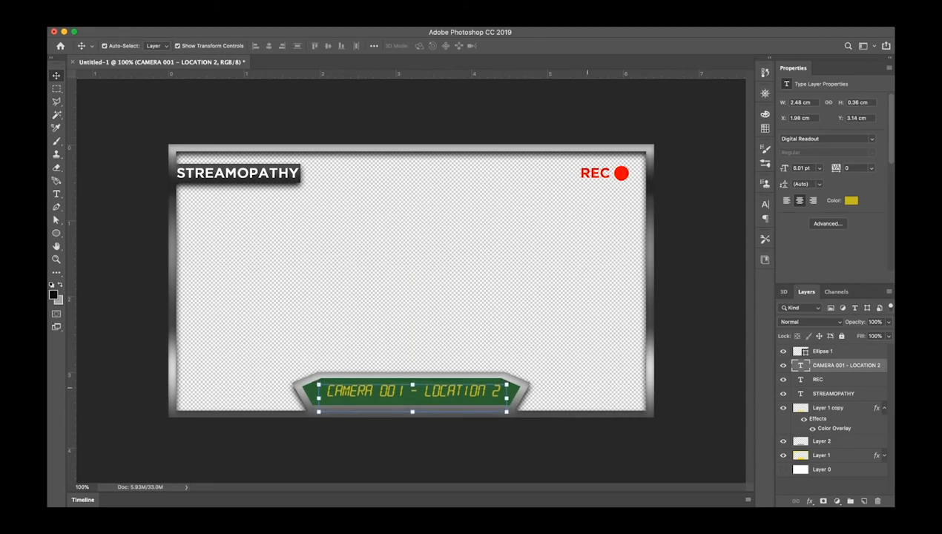
{"action": "left_click", "coordinate": [618, 368]}
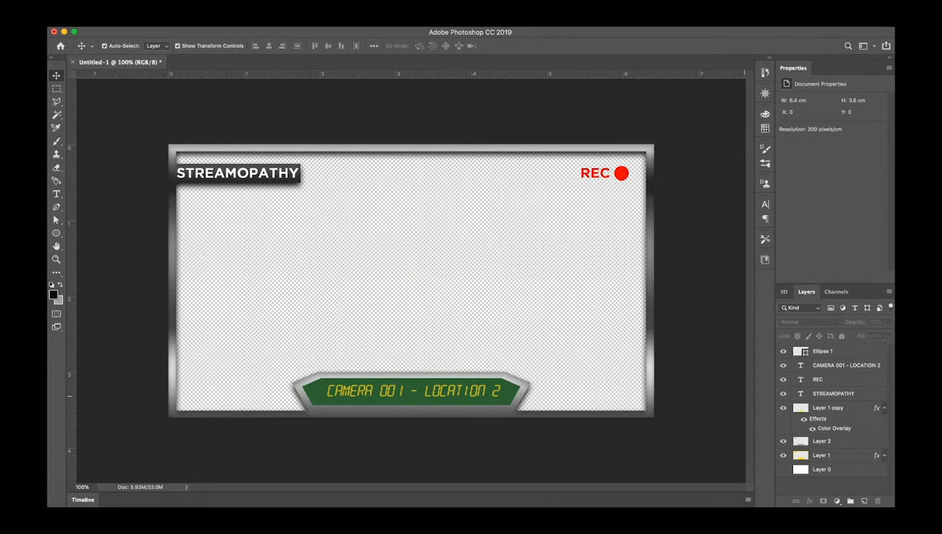
Add a soft dark inner shadow around the edges of the green plate in the layer style of Layer 1 copy
{"action": "left_click", "coordinate": [822, 441]}
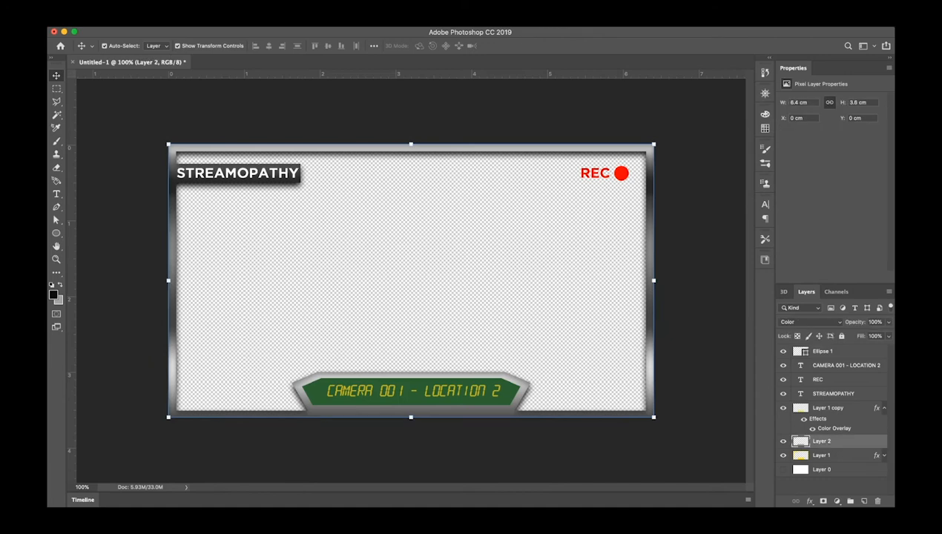
{"action": "left_click", "coordinate": [885, 408]}
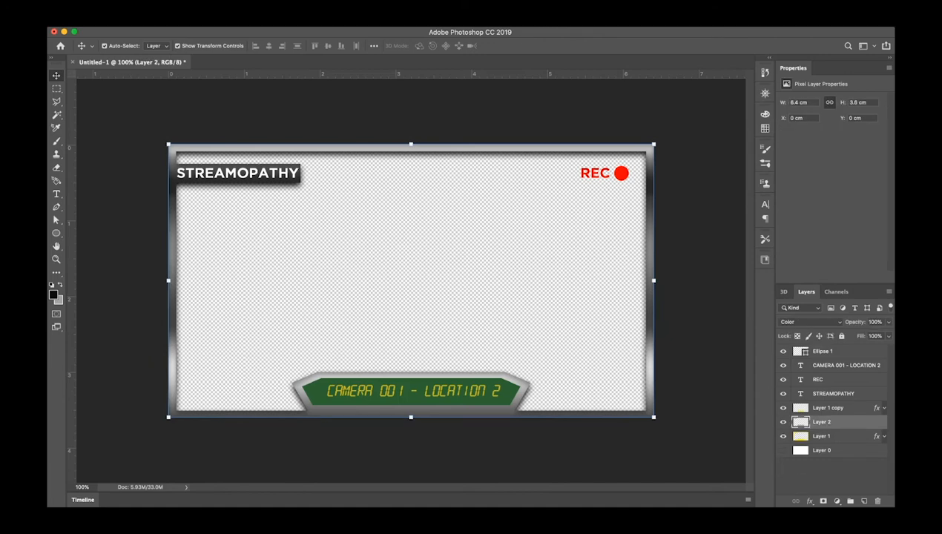
{"action": "left_click", "coordinate": [846, 408]}
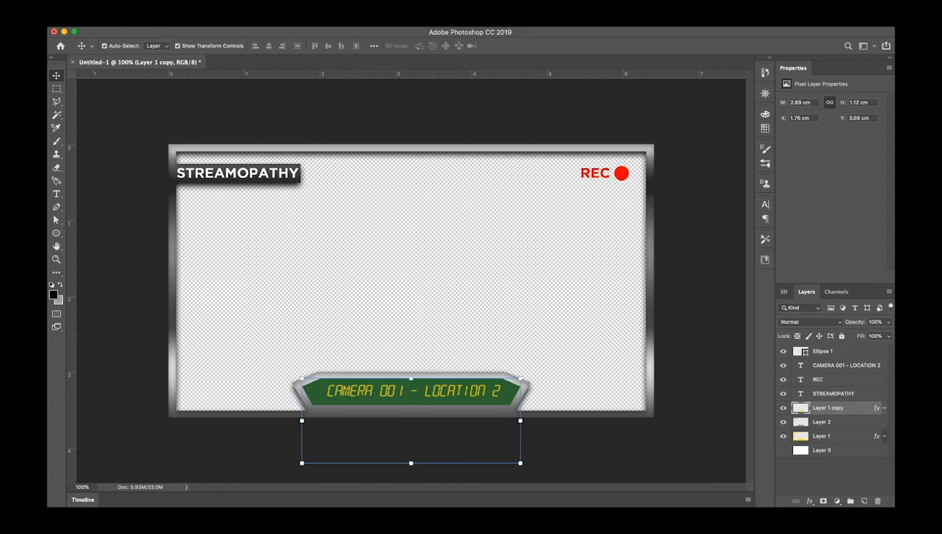
{"action": "double_click", "coordinate": [860, 408]}
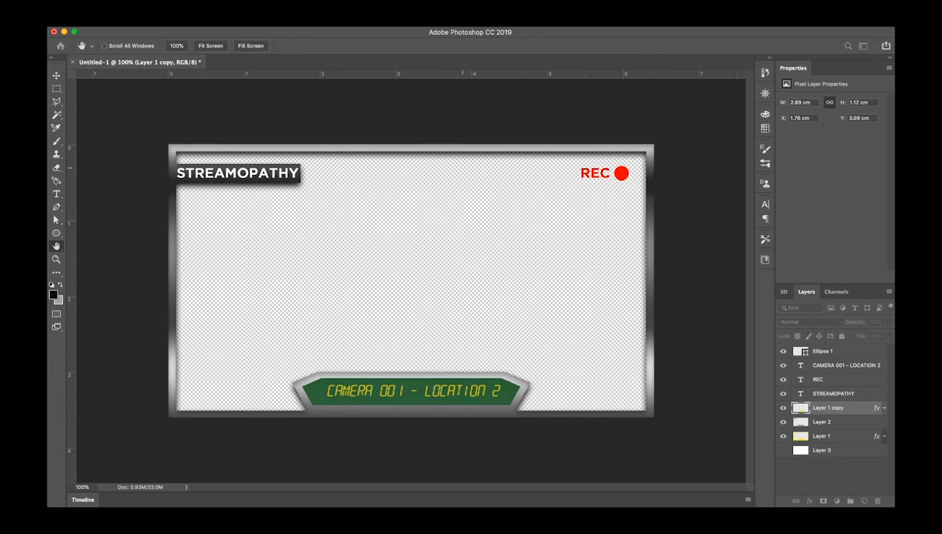
{"action": "left_click", "coordinate": [462, 153]}
{"action": "left_click", "coordinate": [476, 155]}
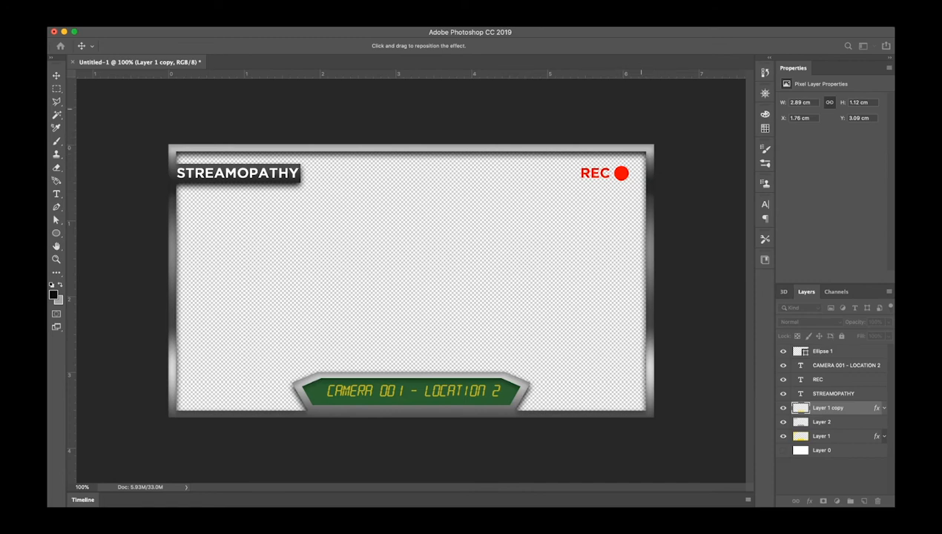
{"action": "left_click_drag", "start_coordinate": [633, 139], "coordinate": [634, 138]}
{"action": "mouse_move", "coordinate": [641, 148]}
{"action": "left_mouse_down"}
{"action": "mouse_move", "coordinate": [667, 147]}
{"action": "mouse_move", "coordinate": [614, 147]}
{"action": "left_mouse_up"}
{"action": "left_click", "coordinate": [742, 106]}
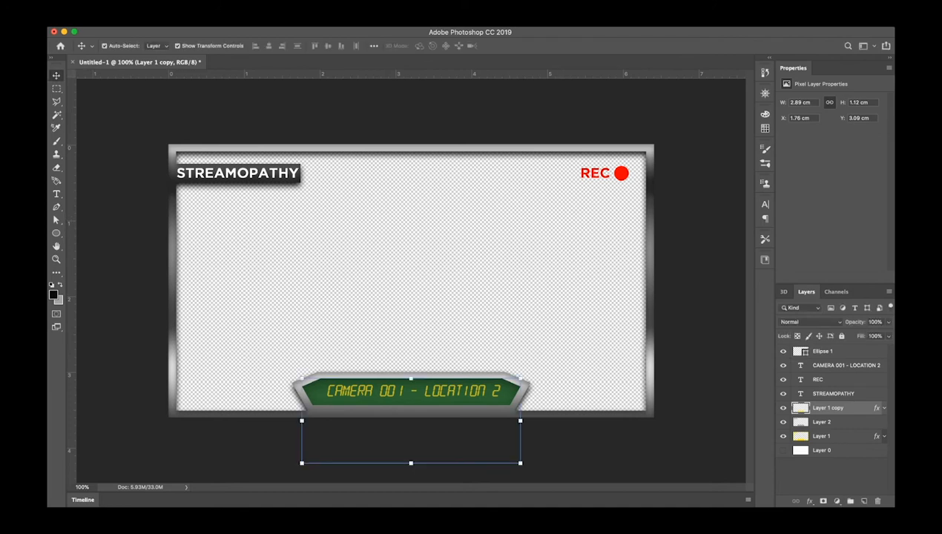
Build a white grid above Layer 1 copy from duplicated grid custom shapes, and scale the merged grid to cover the green plate
{"action": "left_click", "coordinate": [822, 422]}
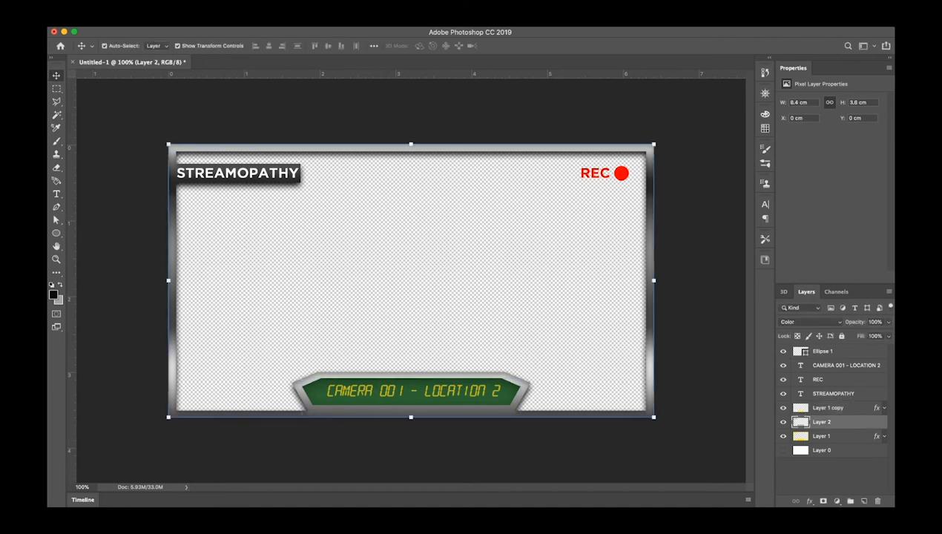
{"action": "left_click", "coordinate": [828, 408]}
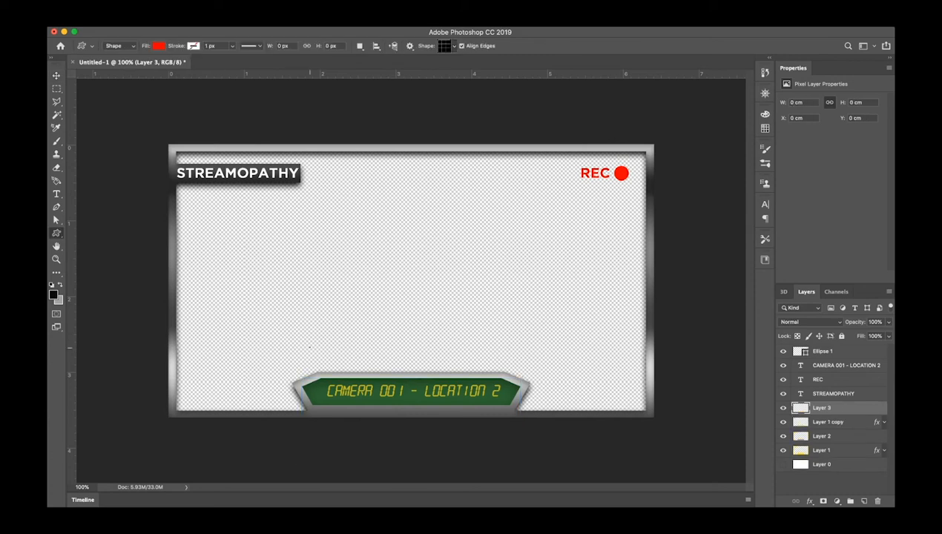
{"action": "left_click_drag", "start_coordinate": [310, 346], "coordinate": [390, 427]}
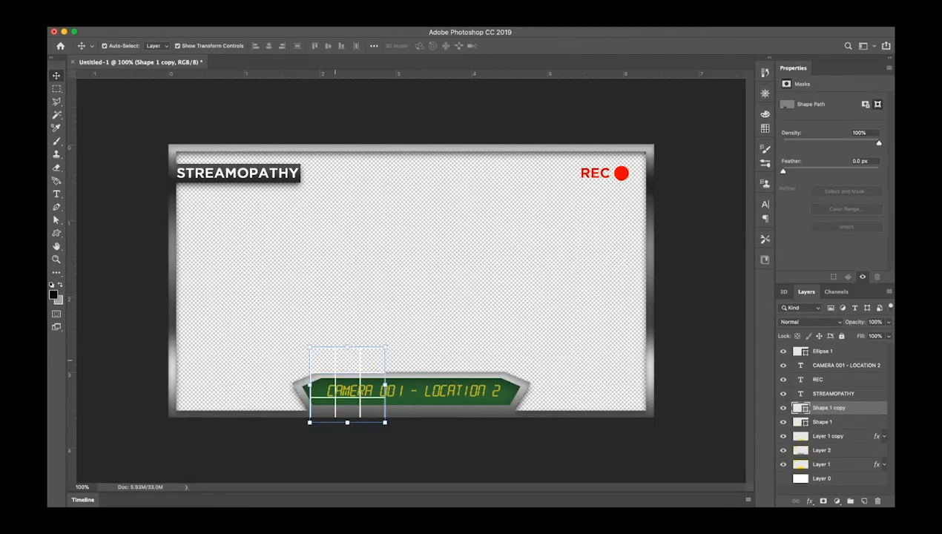
{"action": "left_click_drag", "start_coordinate": [335, 360], "coordinate": [462, 368]}
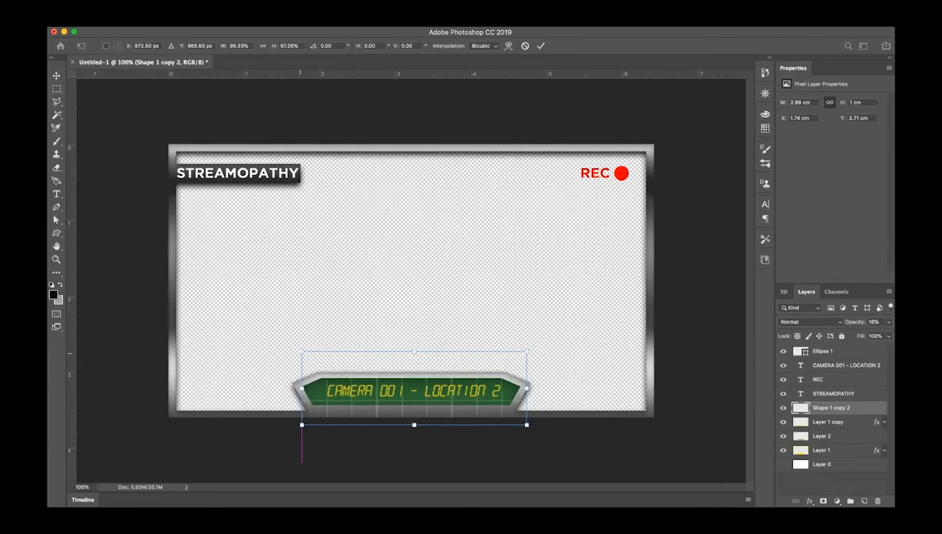
{"action": "left_click_drag", "start_coordinate": [414, 349], "coordinate": [414, 357]}
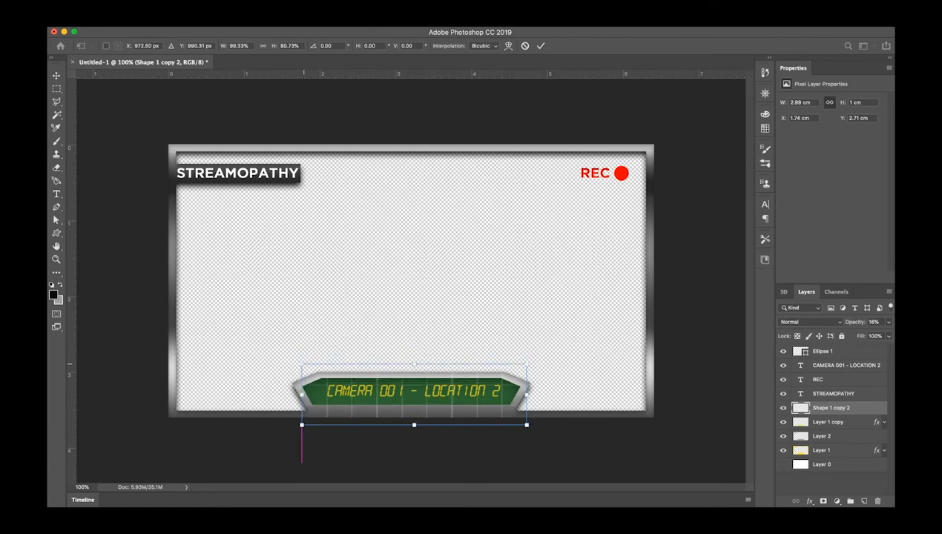
{"action": "key", "text": "Return"}
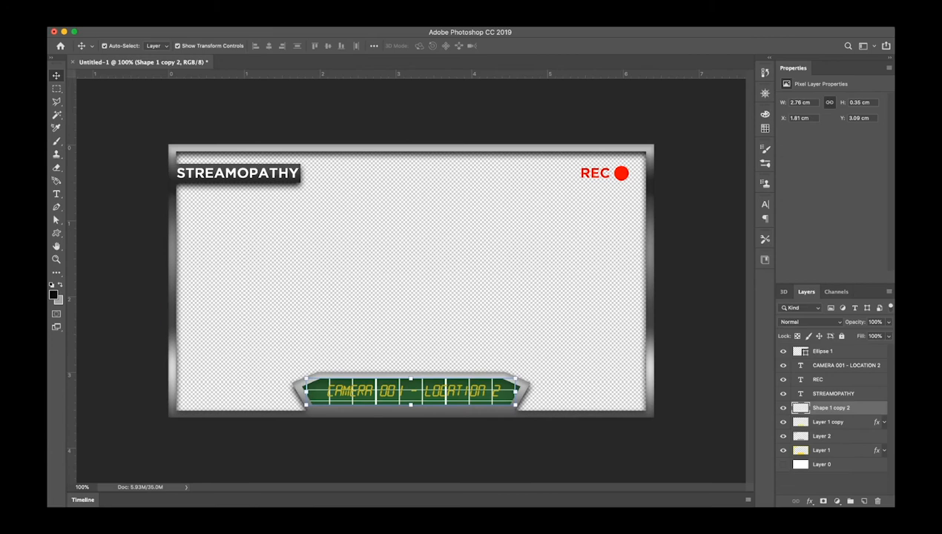
Apply a dark green Color Overlay to the grid on Shape 1 copy 2 so it blends into the plate, and deselect the layer
{"action": "double_click", "coordinate": [863, 408]}
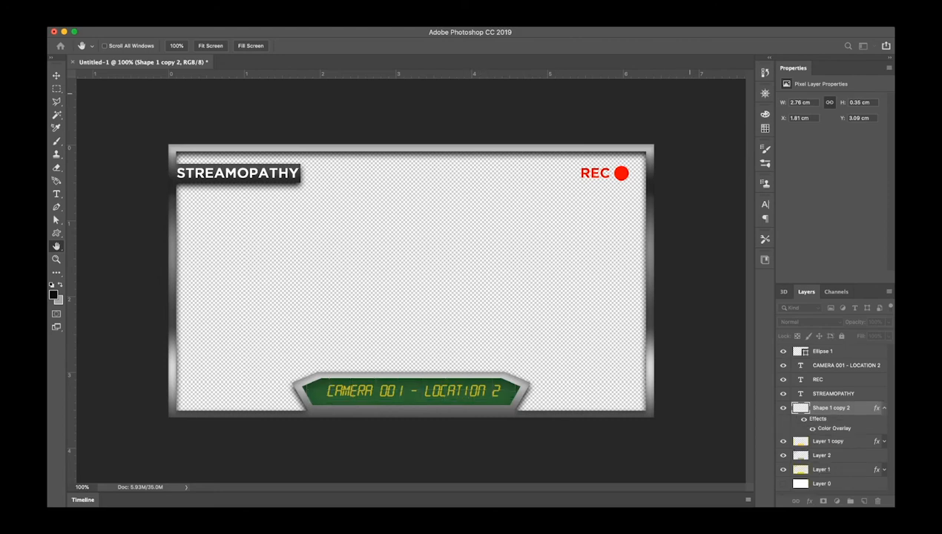
{"action": "key", "text": "i"}
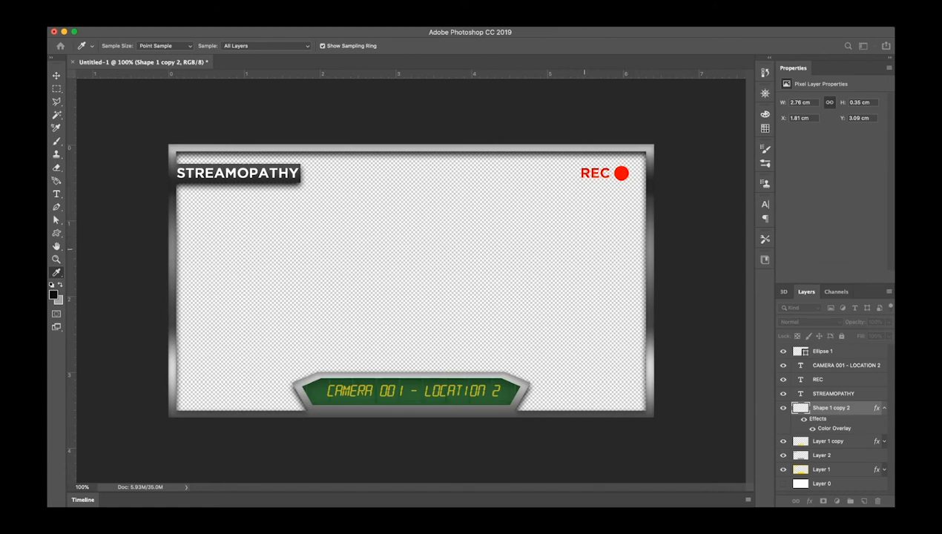
{"action": "left_click", "coordinate": [589, 257]}
{"action": "key", "text": "h"}
{"action": "key", "text": "v"}
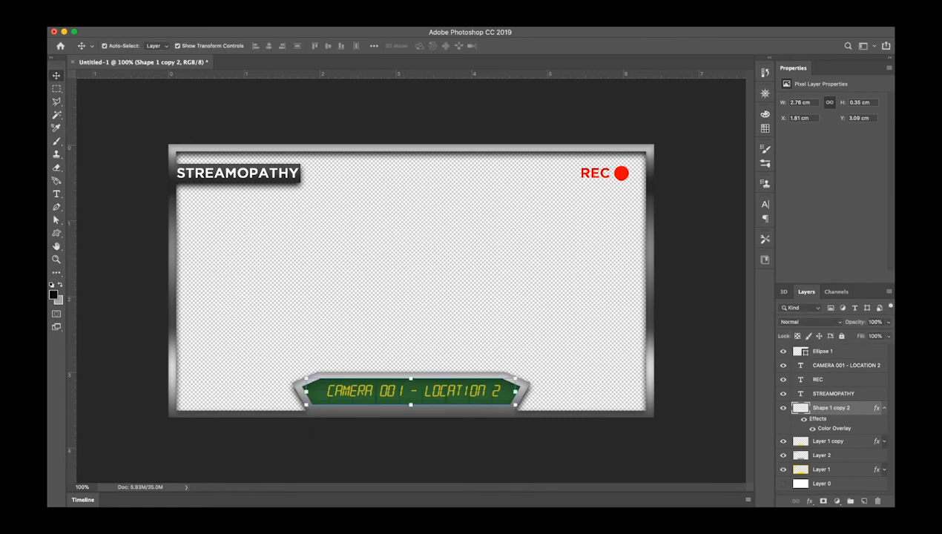
{"action": "left_click", "coordinate": [726, 365]}
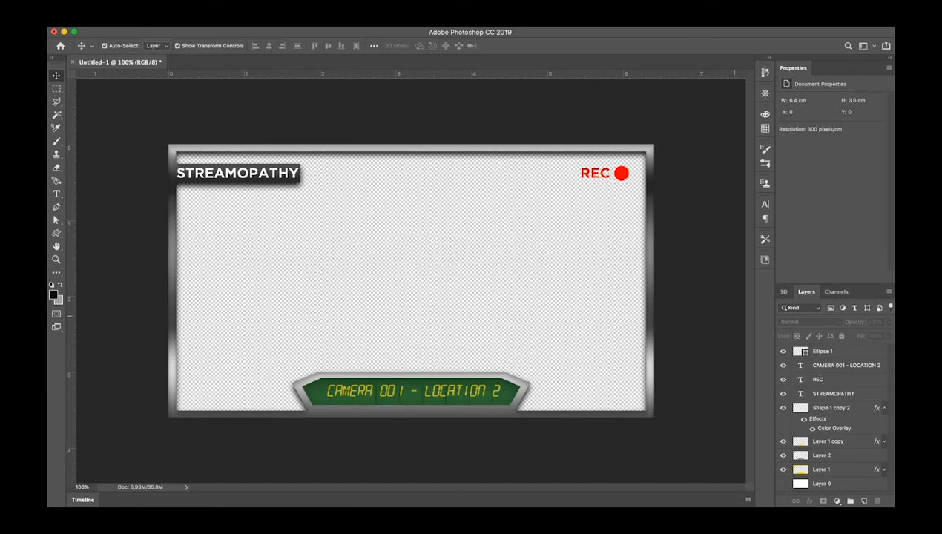
On Layer 1, fill a rectangular bar about 1.3 by 0.3 cm attached to the frame's lower right side with black, and deselect
{"action": "left_click_drag", "start_coordinate": [648, 396], "coordinate": [574, 378]}
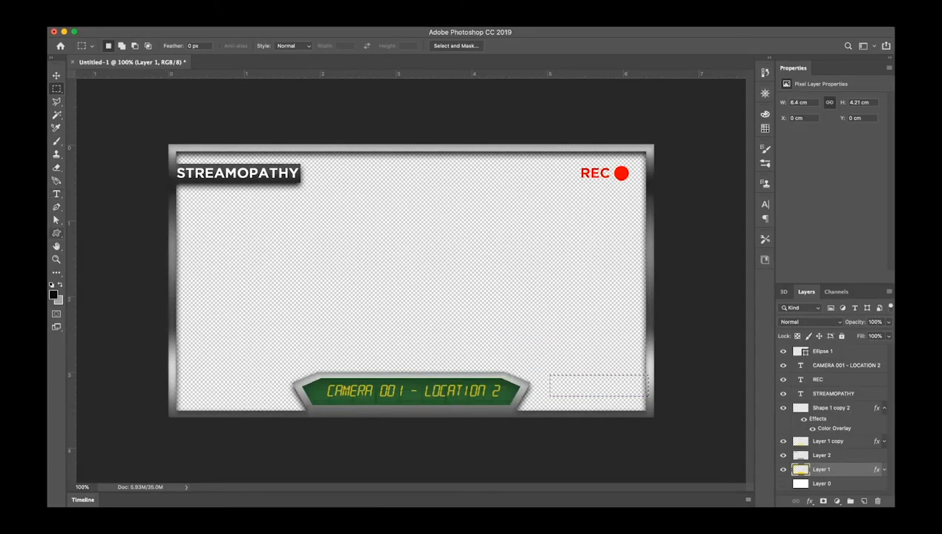
{"action": "left_click", "coordinate": [55, 272]}
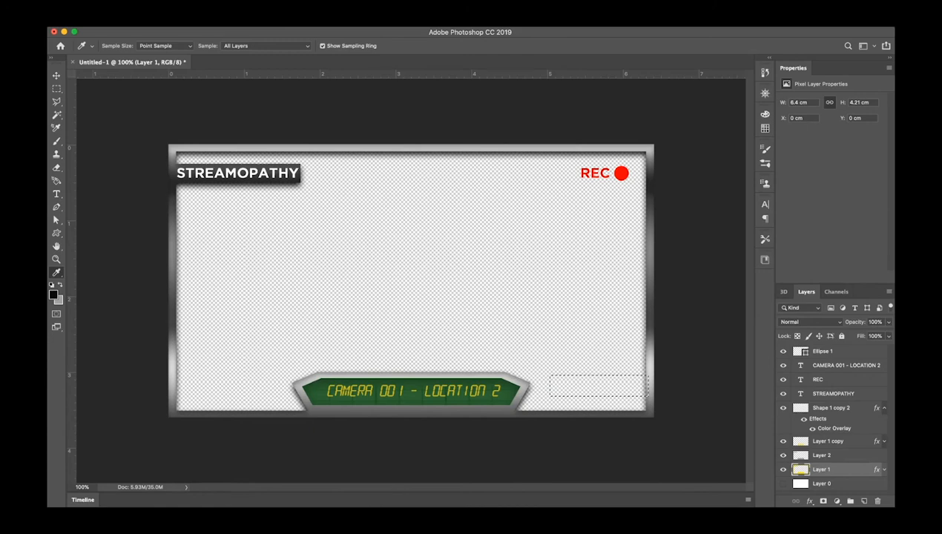
{"action": "key", "text": "g"}
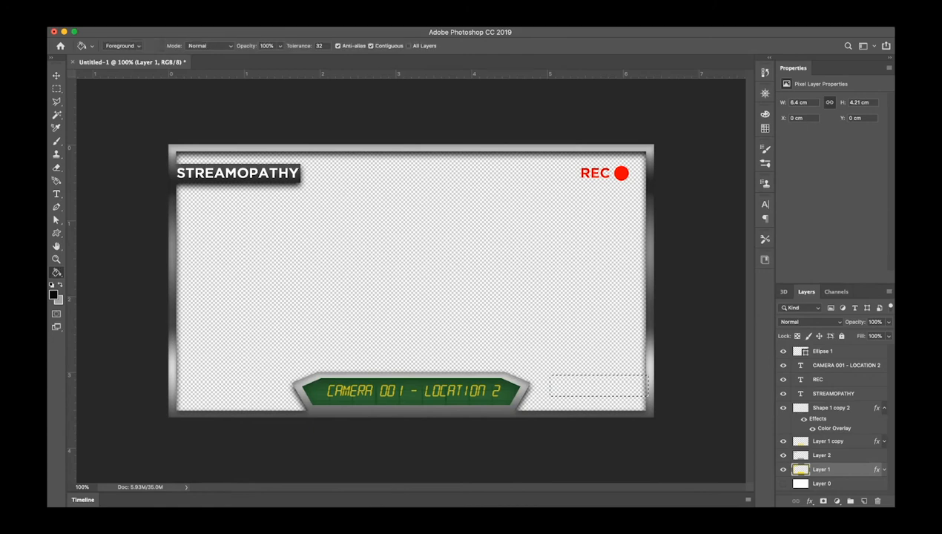
{"action": "left_click", "coordinate": [600, 384]}
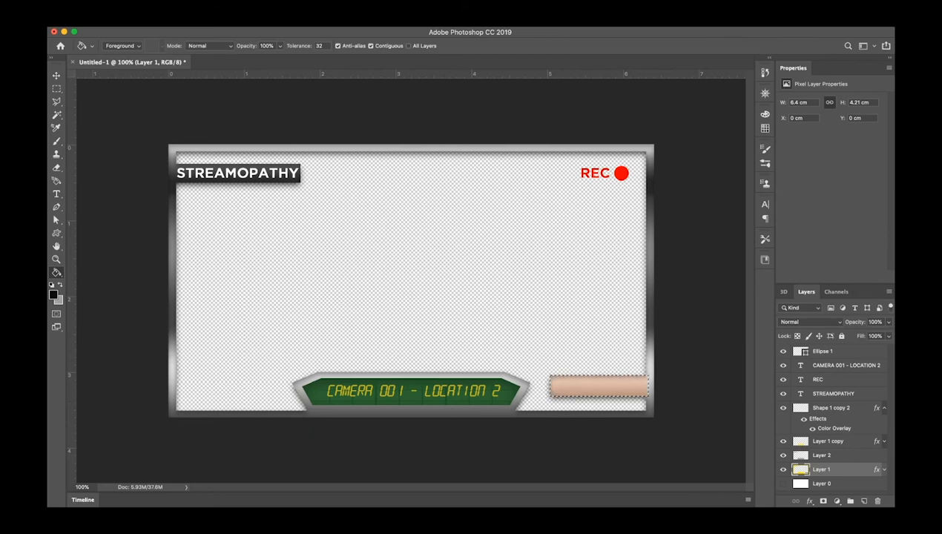
{"action": "key", "text": "super+d"}
Add a new layer directly above Layer 1, fill it with the swatch grey, and set its blend mode to Color
{"action": "left_click", "coordinate": [822, 456]}
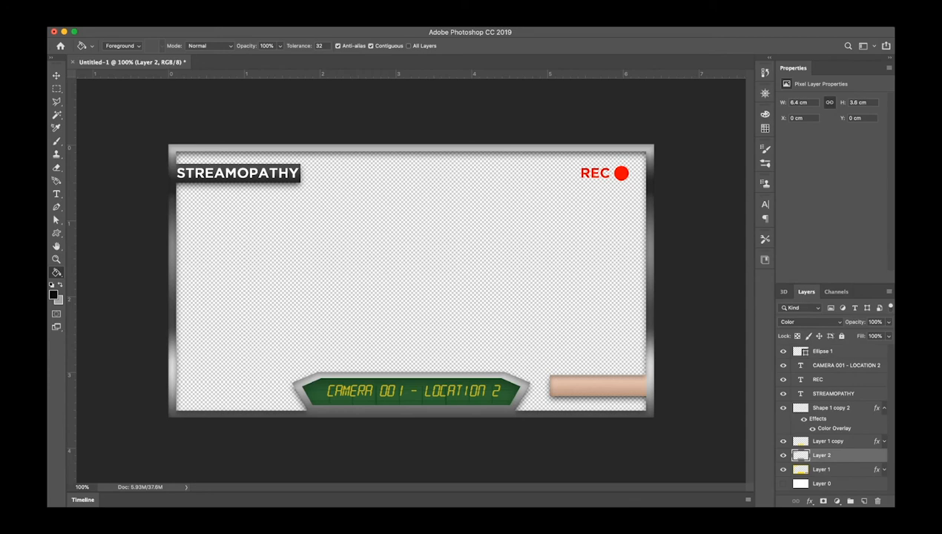
{"action": "left_click", "coordinate": [822, 470]}
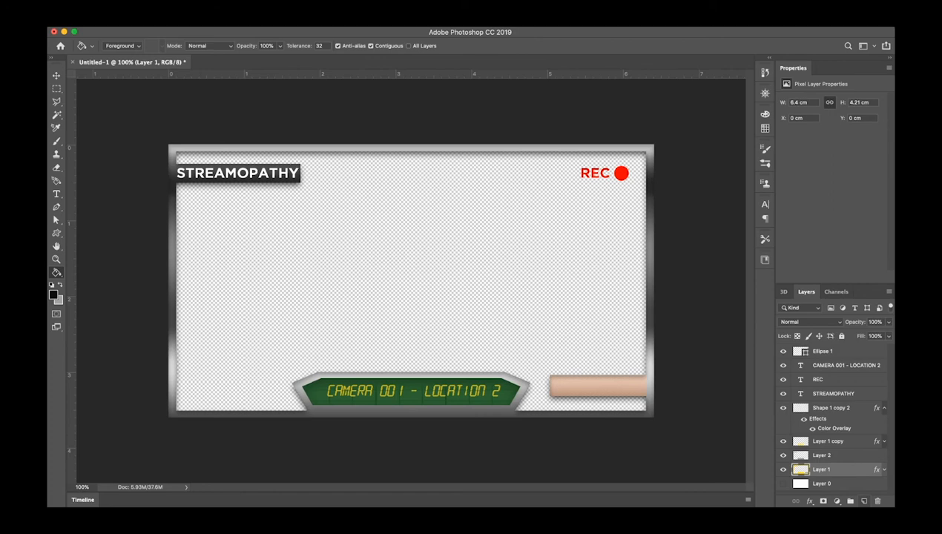
{"action": "left_click", "coordinate": [864, 501]}
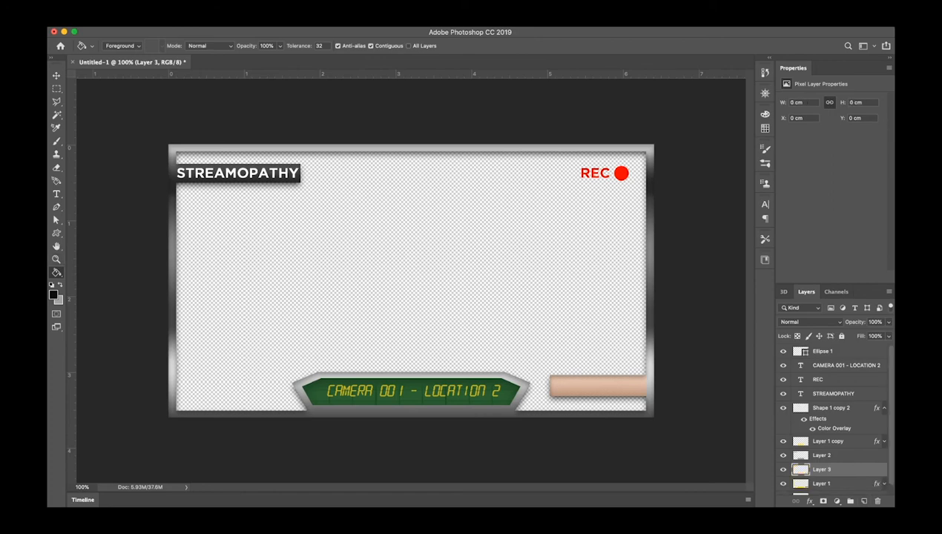
{"action": "key", "text": "x"}
{"action": "left_click", "coordinate": [519, 334]}
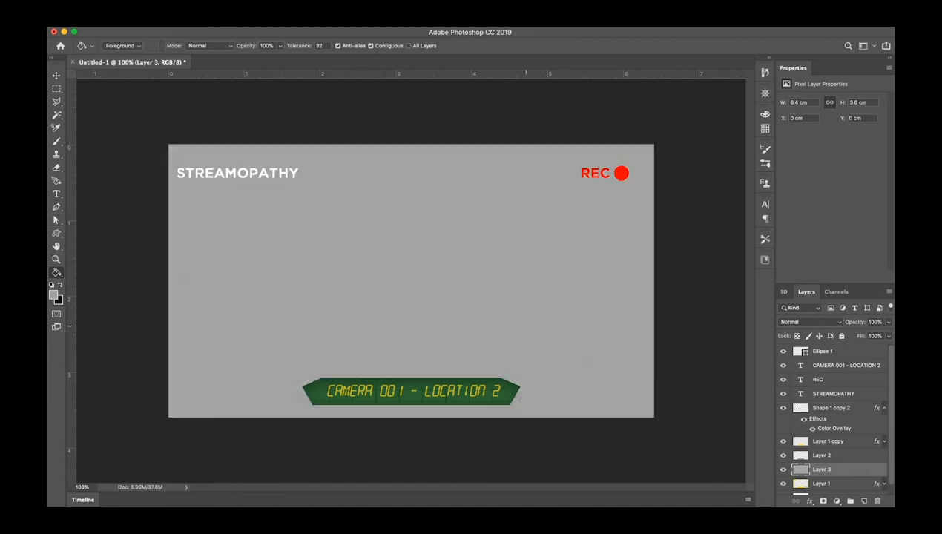
{"action": "left_click", "coordinate": [810, 322]}
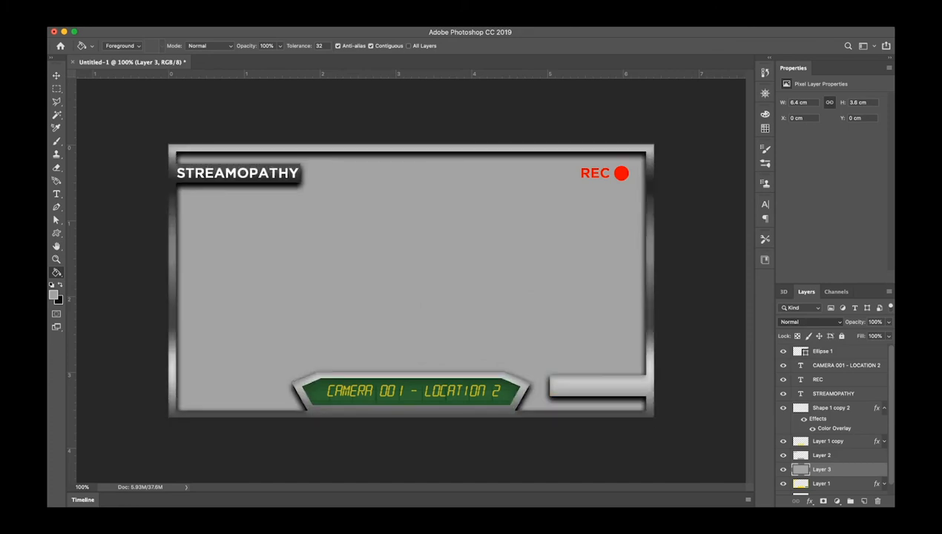
{"action": "left_click", "coordinate": [797, 486]}
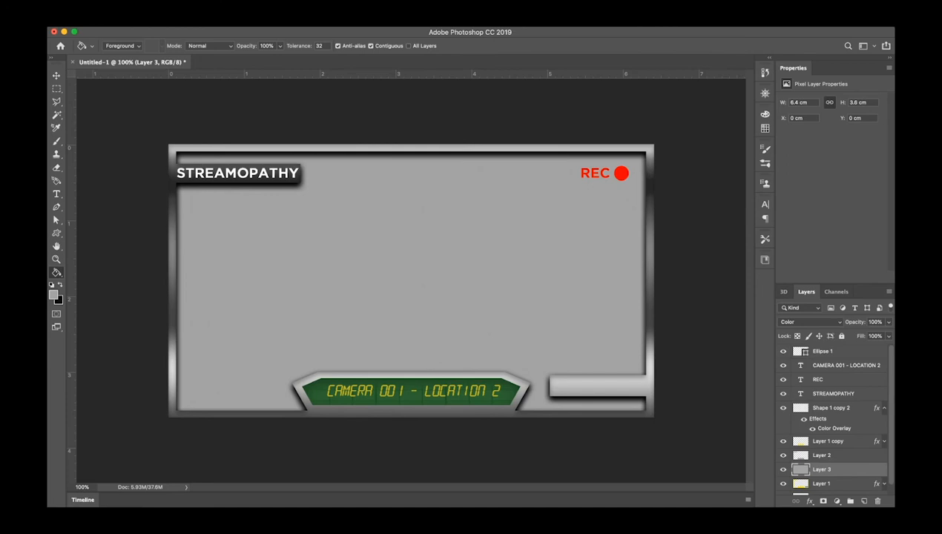
Remove the grey fill of Layer 3 outside the Layer 1 frame shape using that layer's outline as selection, and deselect
{"action": "left_click", "coordinate": [800, 483], "text": "super"}
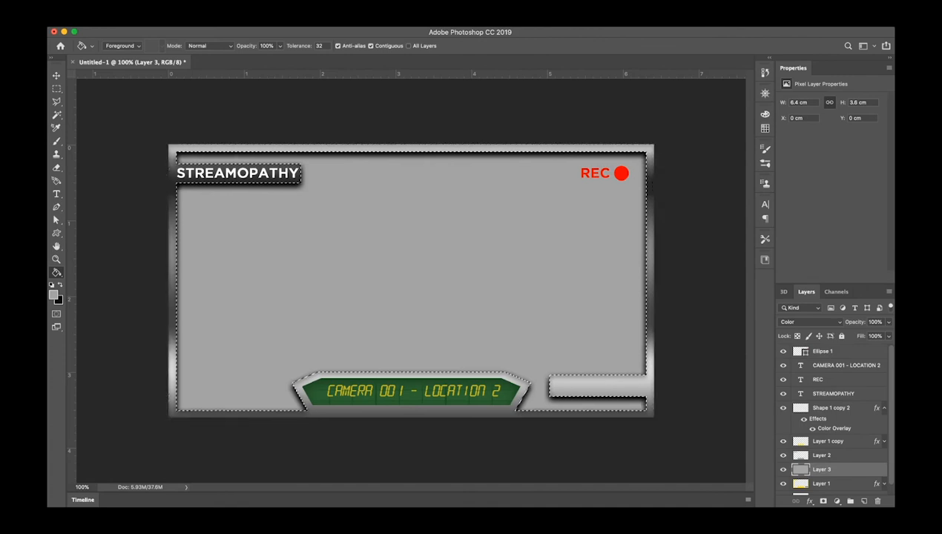
{"action": "key", "text": "Delete"}
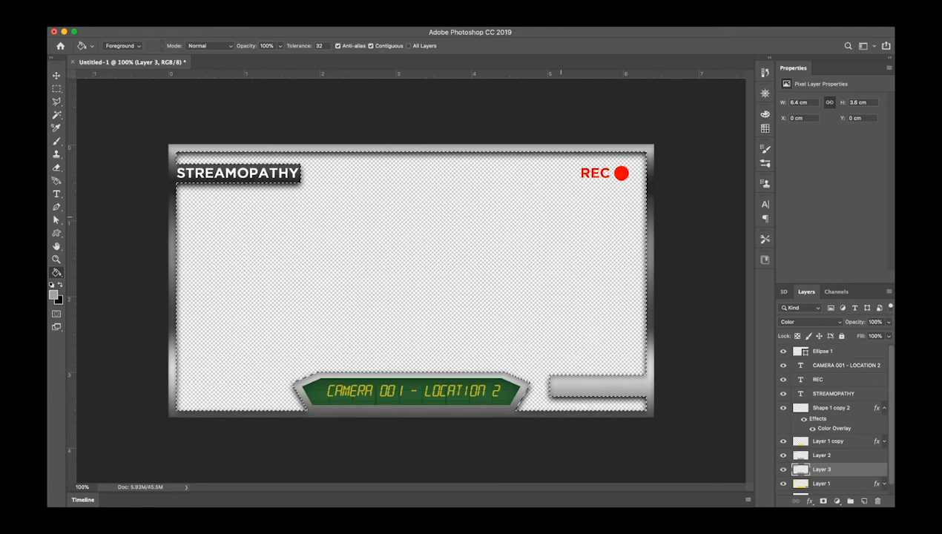
{"action": "key", "text": "super+d"}
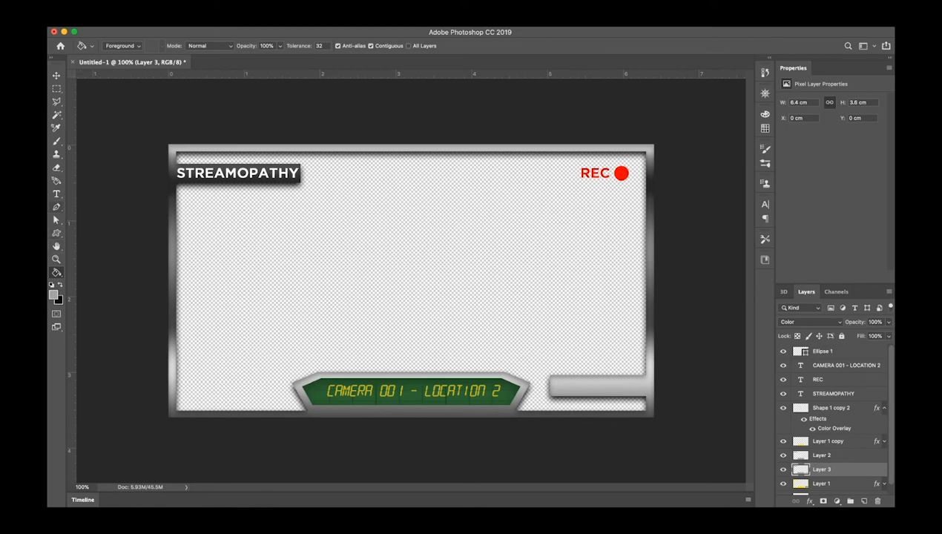
Reset the foreground colour to white and enter the social media handle in a text box over the new bar at the frame's lower right
{"action": "left_click", "coordinate": [57, 194]}
{"action": "key", "text": "i"}
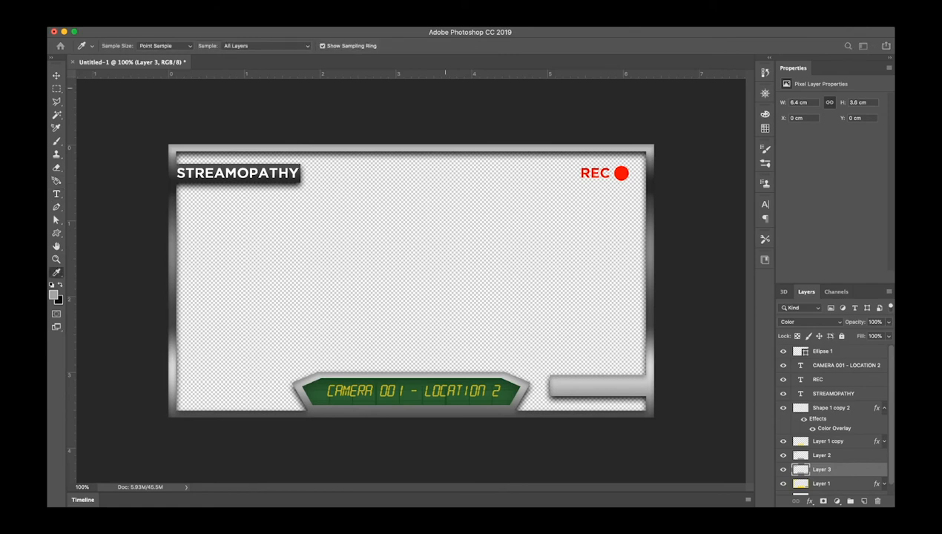
{"action": "key", "text": "d"}
{"action": "key", "text": "x"}
{"action": "key", "text": "t"}
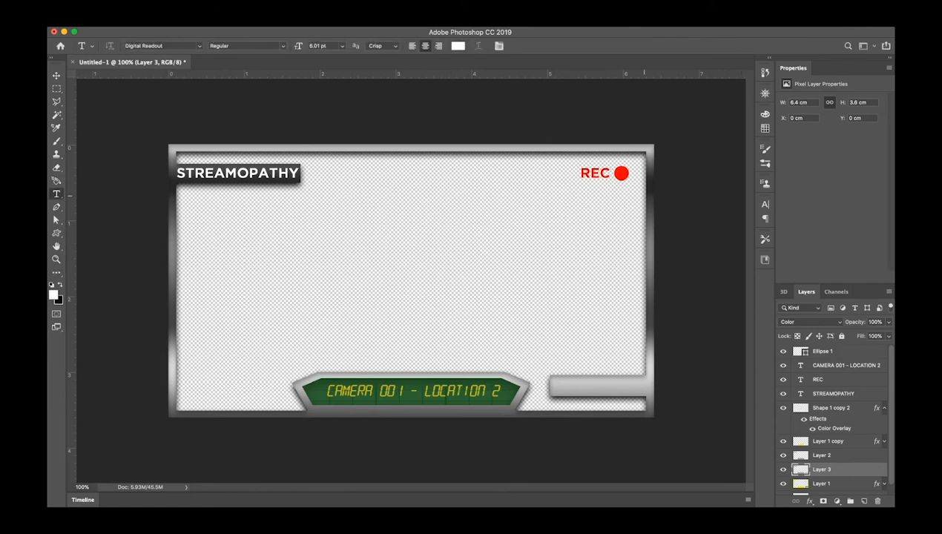
{"action": "left_click_drag", "start_coordinate": [564, 379], "coordinate": [643, 391]}
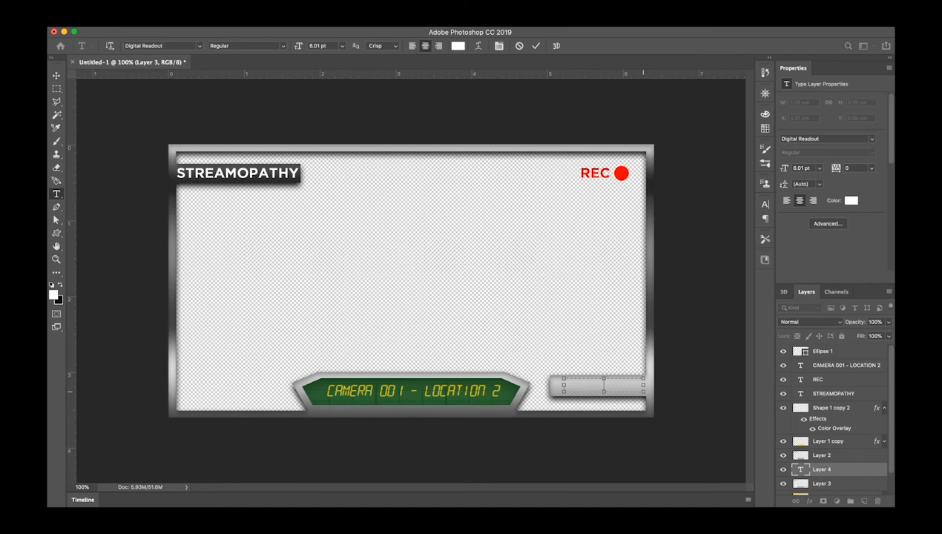
{"action": "type", "text": "05th ghost-"}
Format the handle text in Gotham Medium at 3.71 pt and widen its text box to span the bar
{"action": "key", "text": "super+a"}
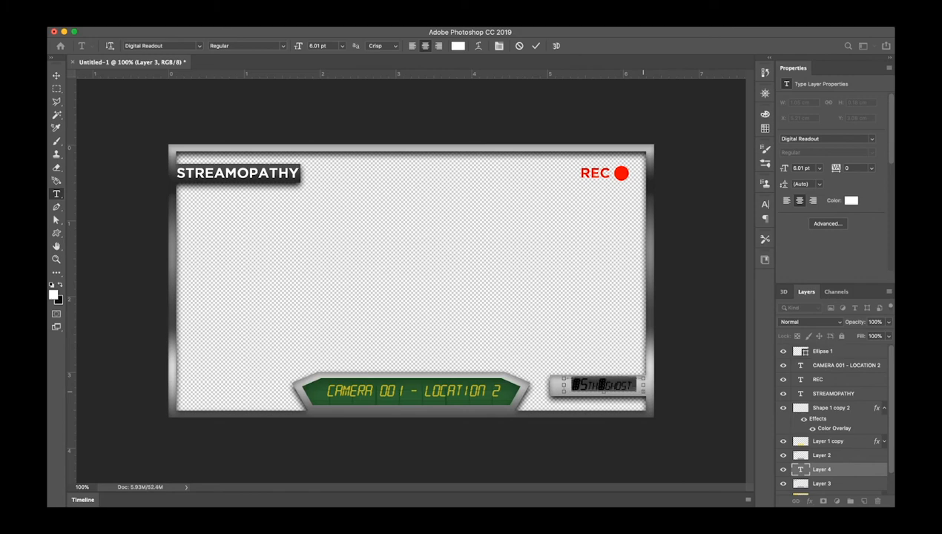
{"action": "left_click", "coordinate": [199, 46]}
{"action": "type", "text": "Gotham"}
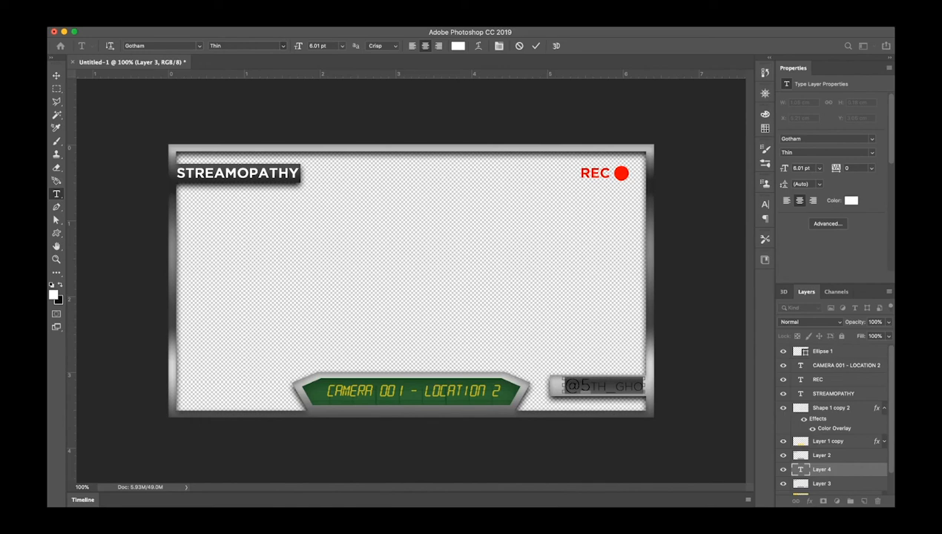
{"action": "left_click", "coordinate": [230, 97]}
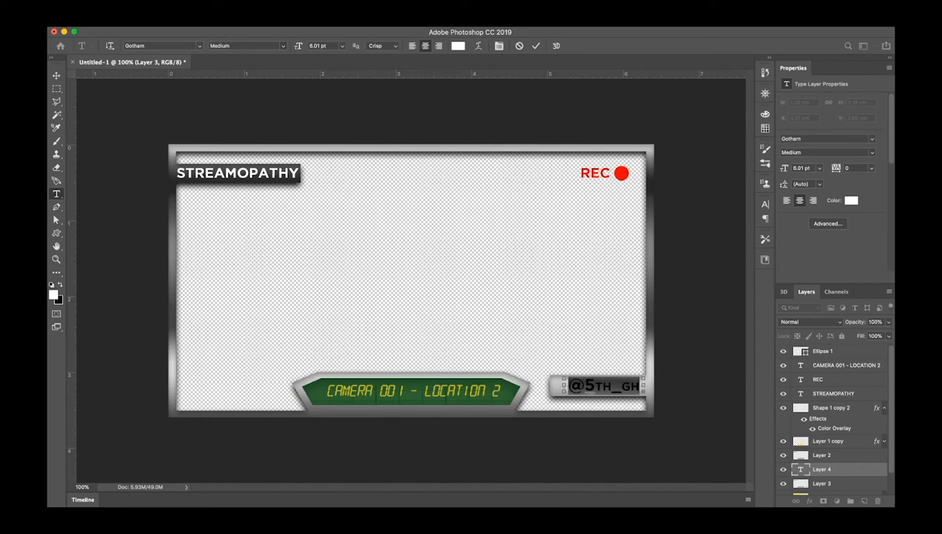
{"action": "left_click_drag", "start_coordinate": [299, 46], "coordinate": [287, 46]}
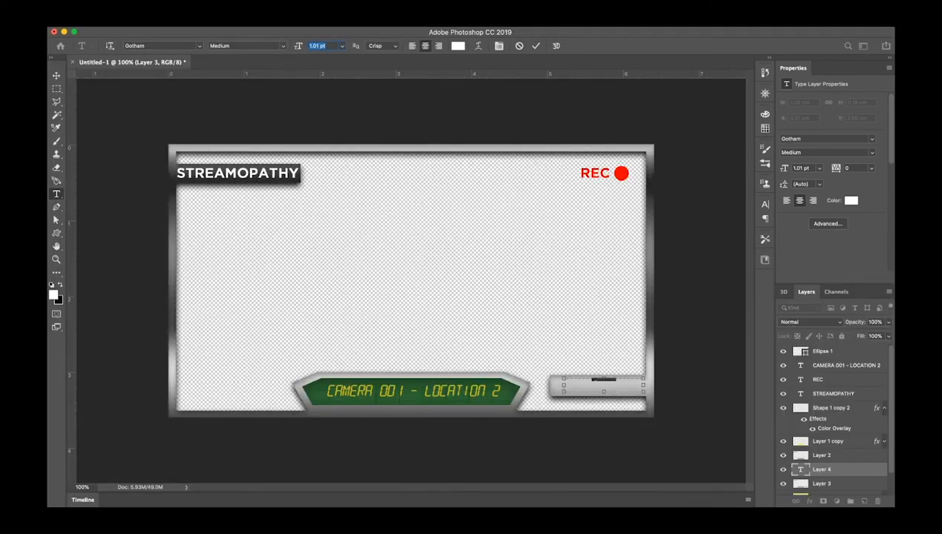
{"action": "key", "text": "Up"}
{"action": "key", "text": "Return"}
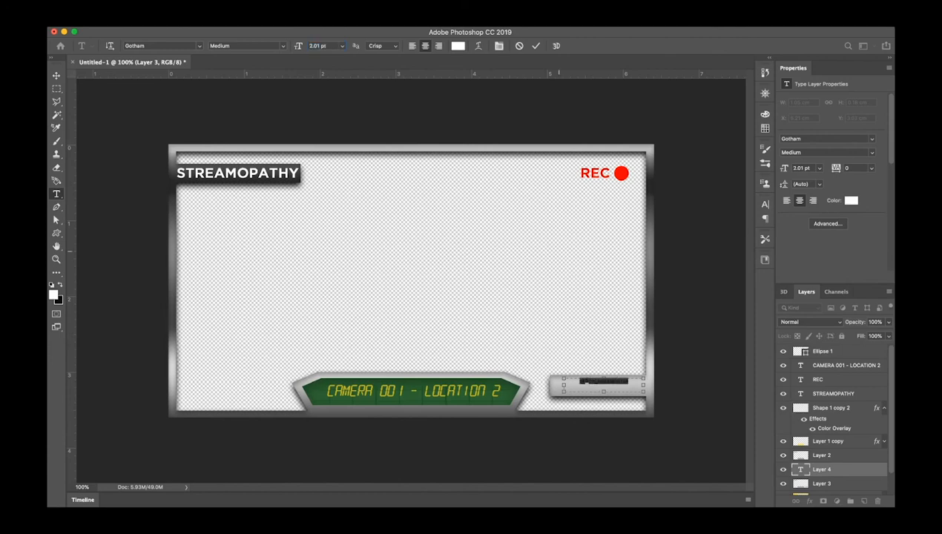
{"action": "left_click_drag", "start_coordinate": [643, 385], "coordinate": [654, 385]}
{"action": "left_click_drag", "start_coordinate": [564, 386], "coordinate": [554, 386]}
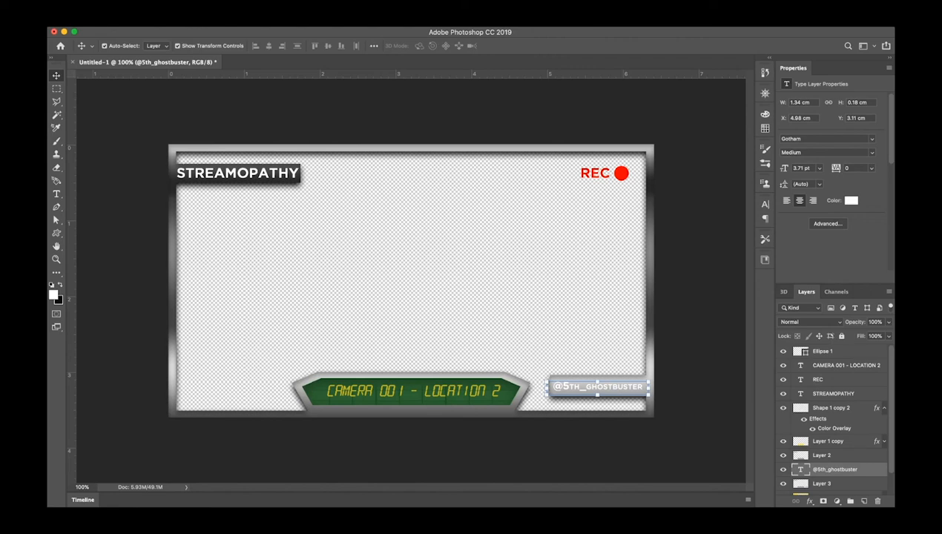
Apply a Bevel & Emboss layer style to the handle text for an engraved look, without Satin, and deselect the layer
{"action": "key", "text": "space"}
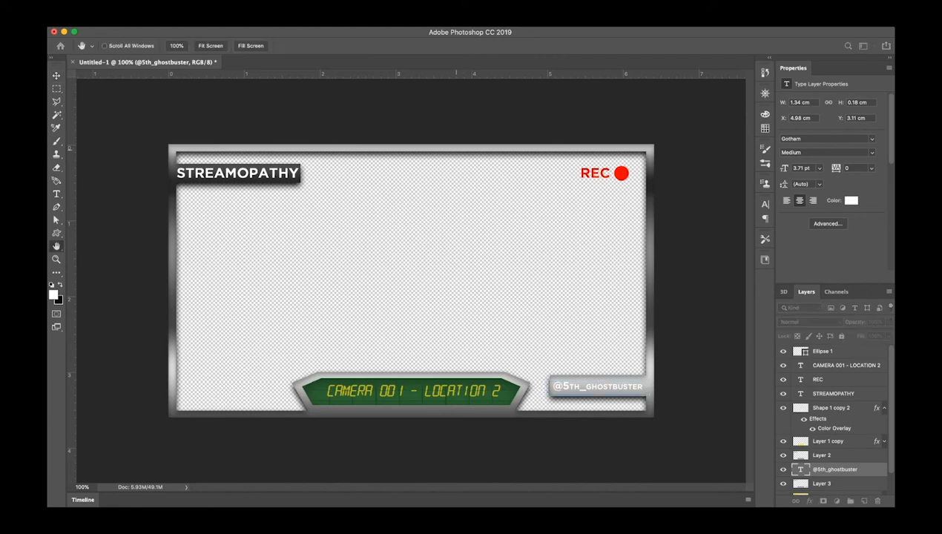
{"action": "left_click", "coordinate": [477, 102]}
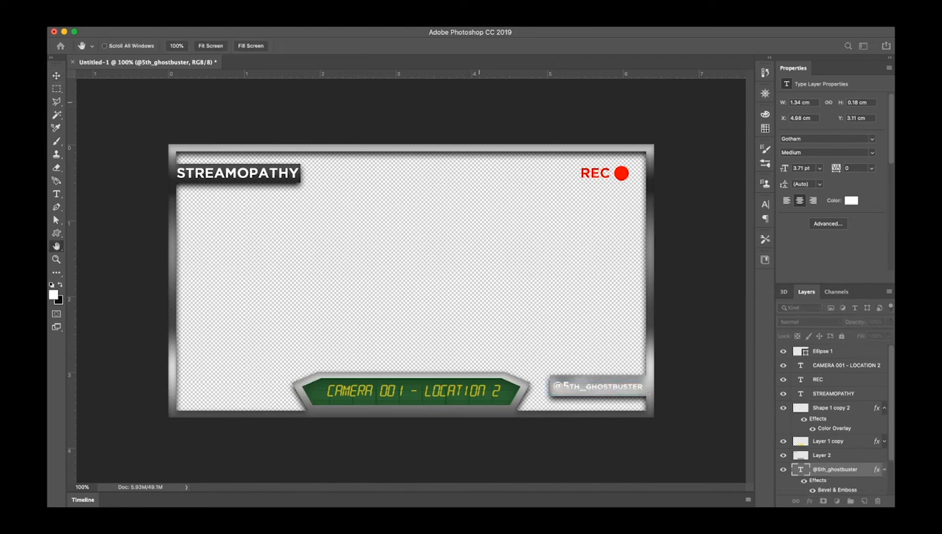
{"action": "left_click", "coordinate": [657, 99]}
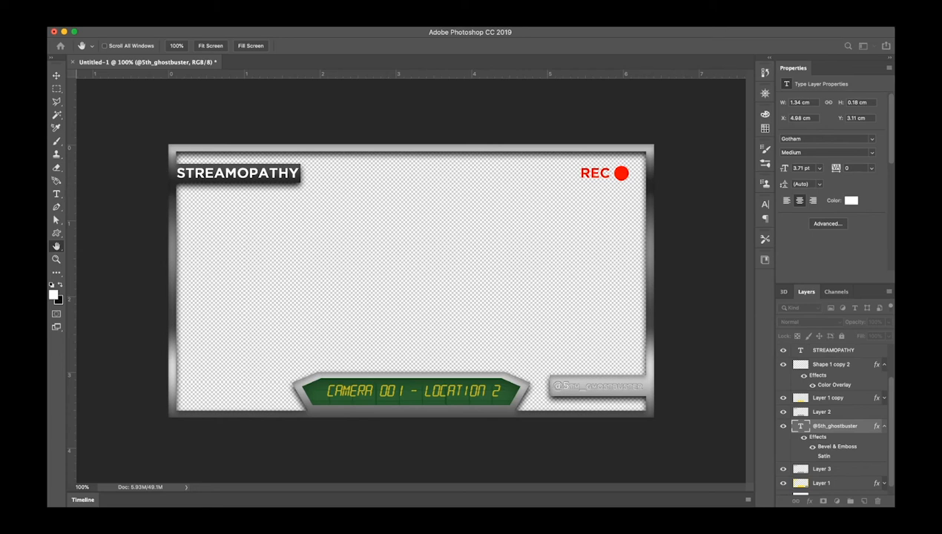
{"action": "key", "text": "Return"}
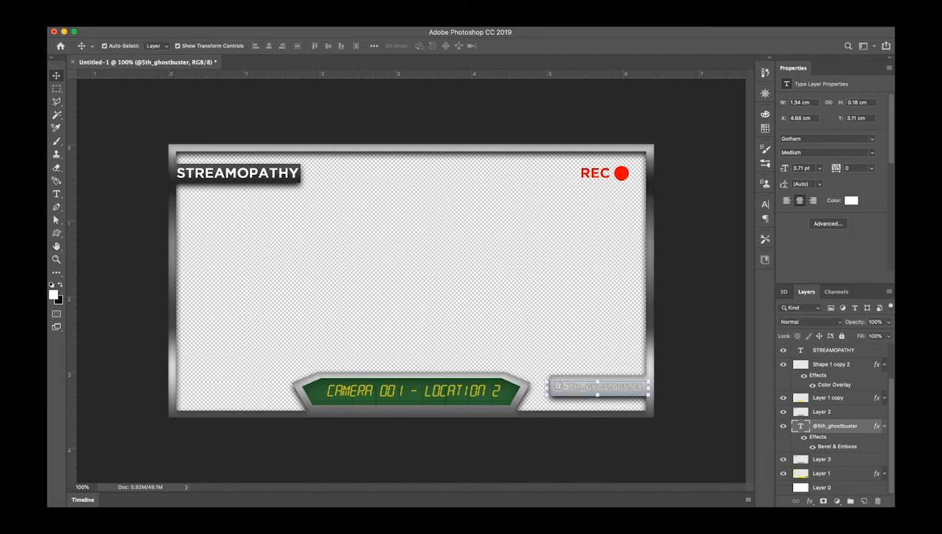
{"action": "left_click", "coordinate": [715, 244]}
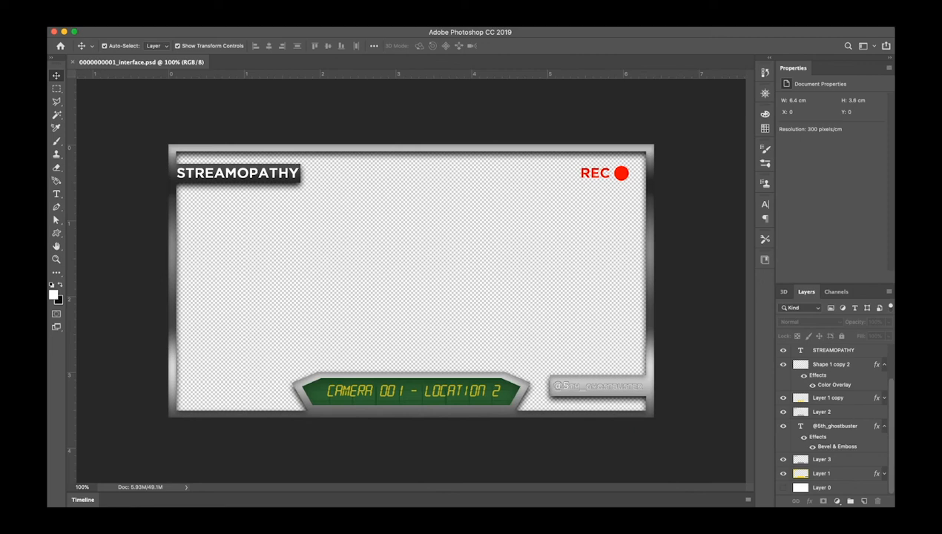
Show the white background Layer 0 and fill it with bright green as a chroma-key background
{"action": "left_click", "coordinate": [783, 487]}
{"action": "left_click", "coordinate": [782, 488]}
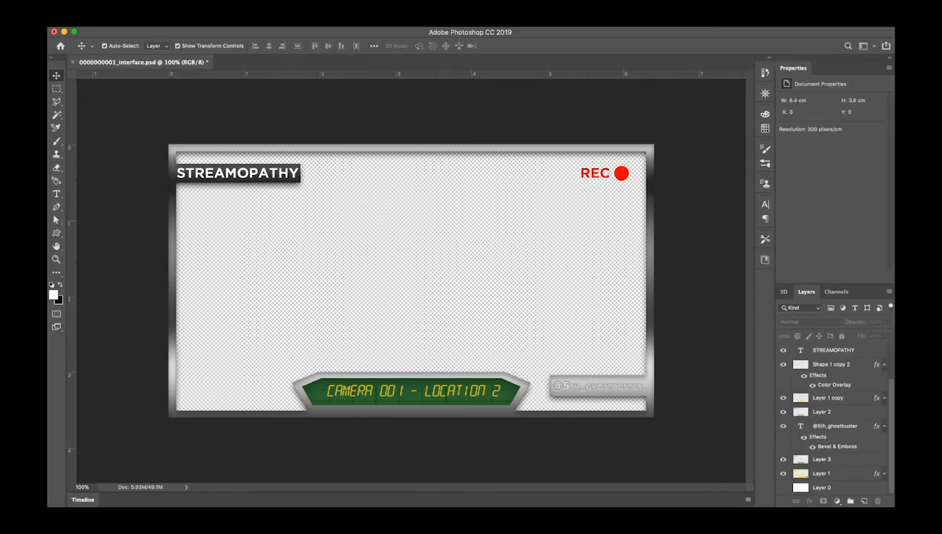
{"action": "left_click", "coordinate": [822, 487]}
{"action": "left_click", "coordinate": [783, 487]}
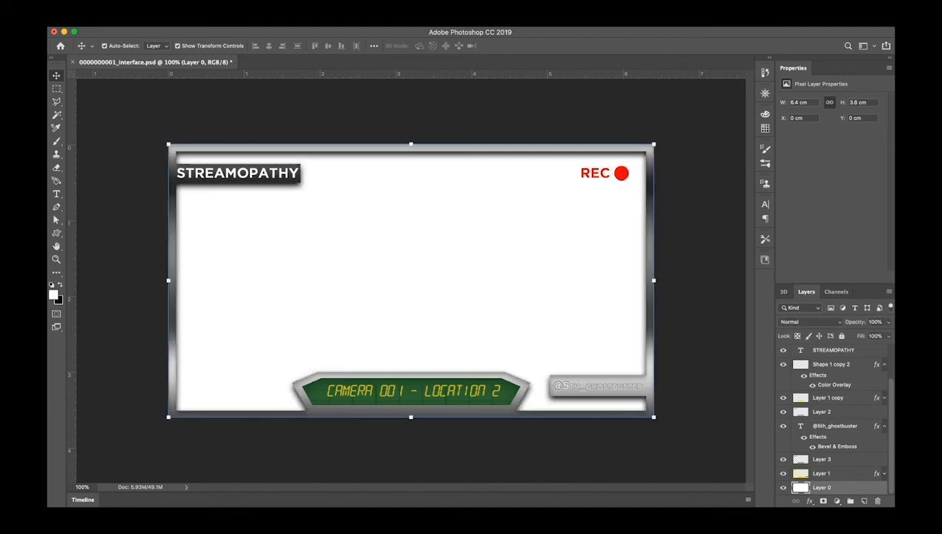
{"action": "key", "text": "super+u"}
{"action": "key", "text": "i"}
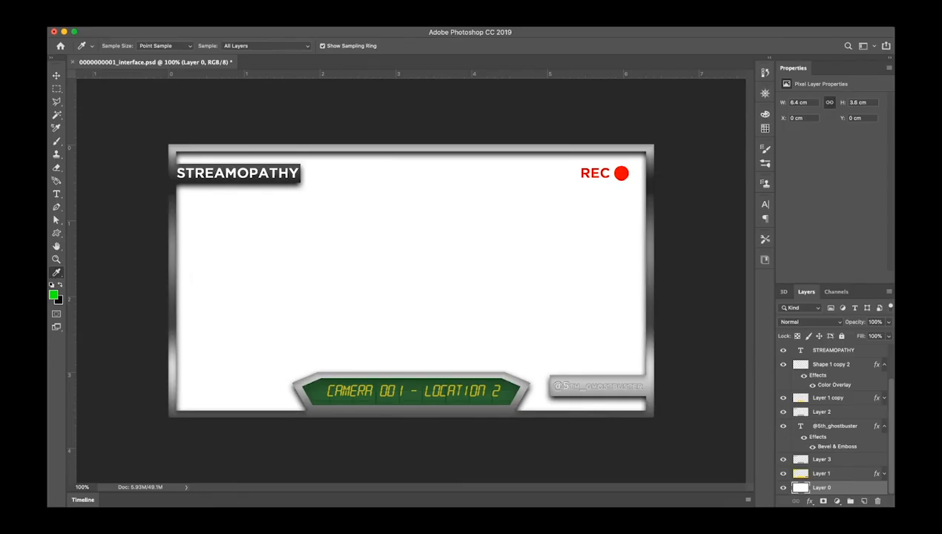
{"action": "key", "text": "g"}
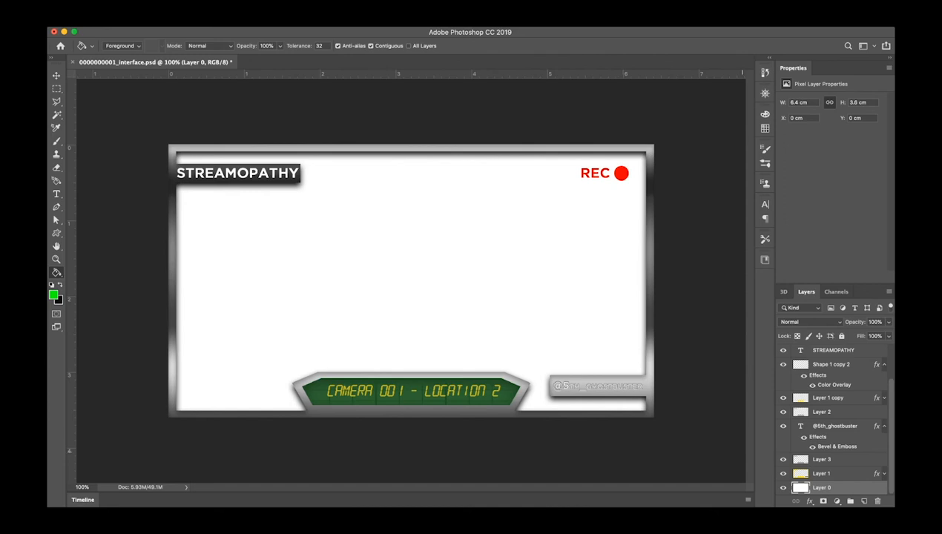
{"action": "left_click", "coordinate": [376, 224]}
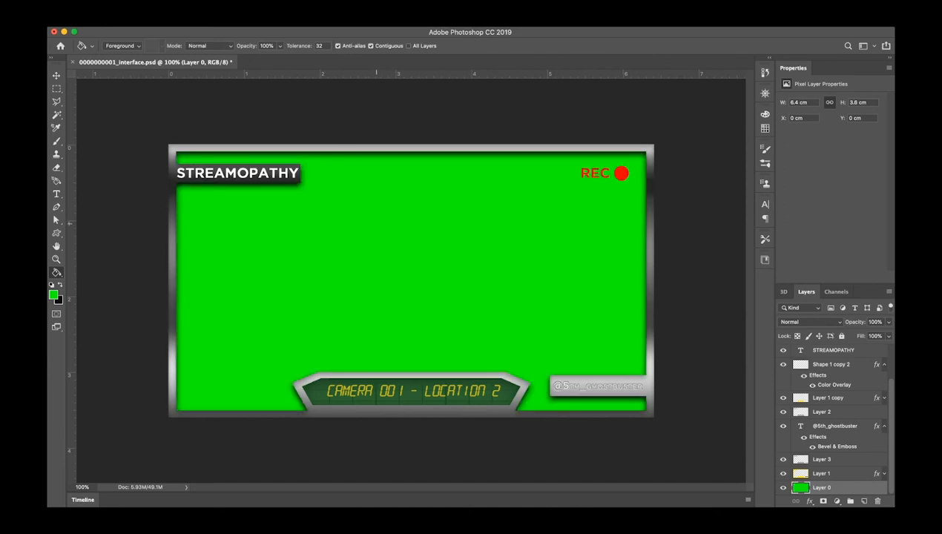